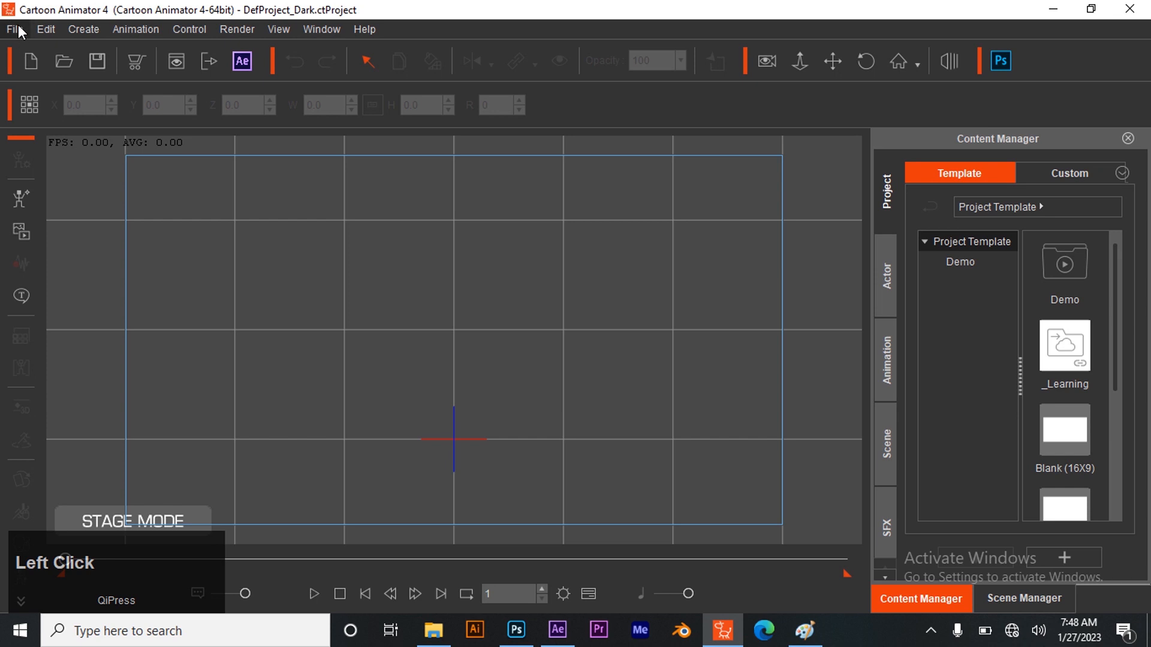
Import the Ethan actor from the Characters folder, enlarge it to about 287.3, and position it centrally on the stage
{"action": "left_click", "coordinate": [139, 249]}
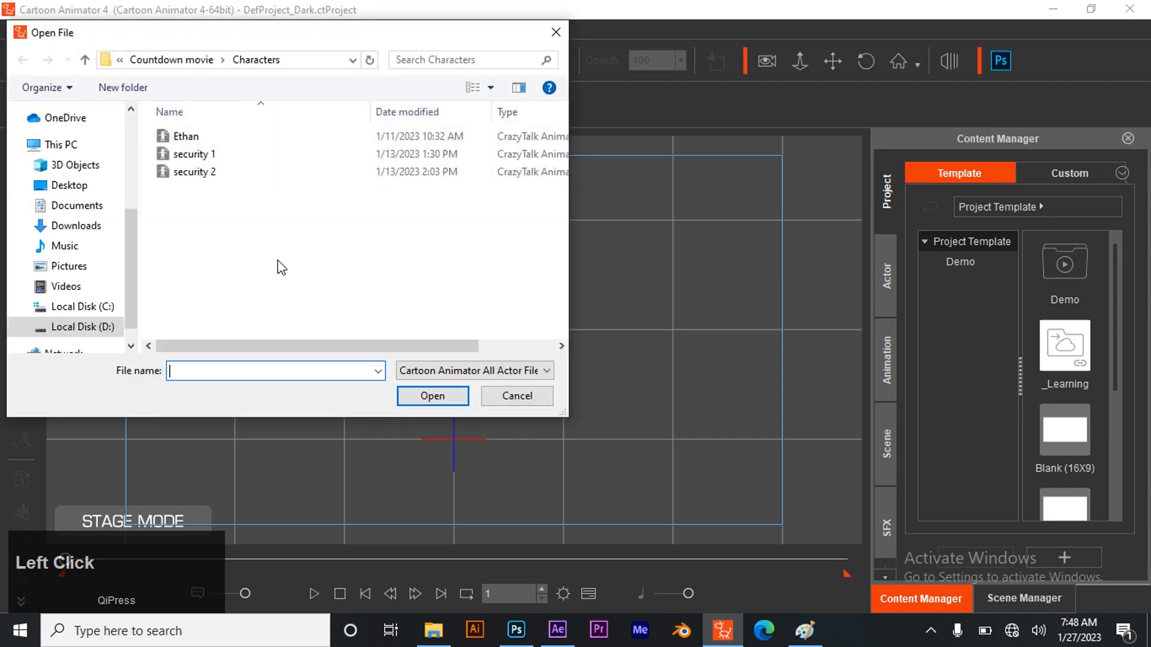
{"action": "left_click", "coordinate": [213, 135]}
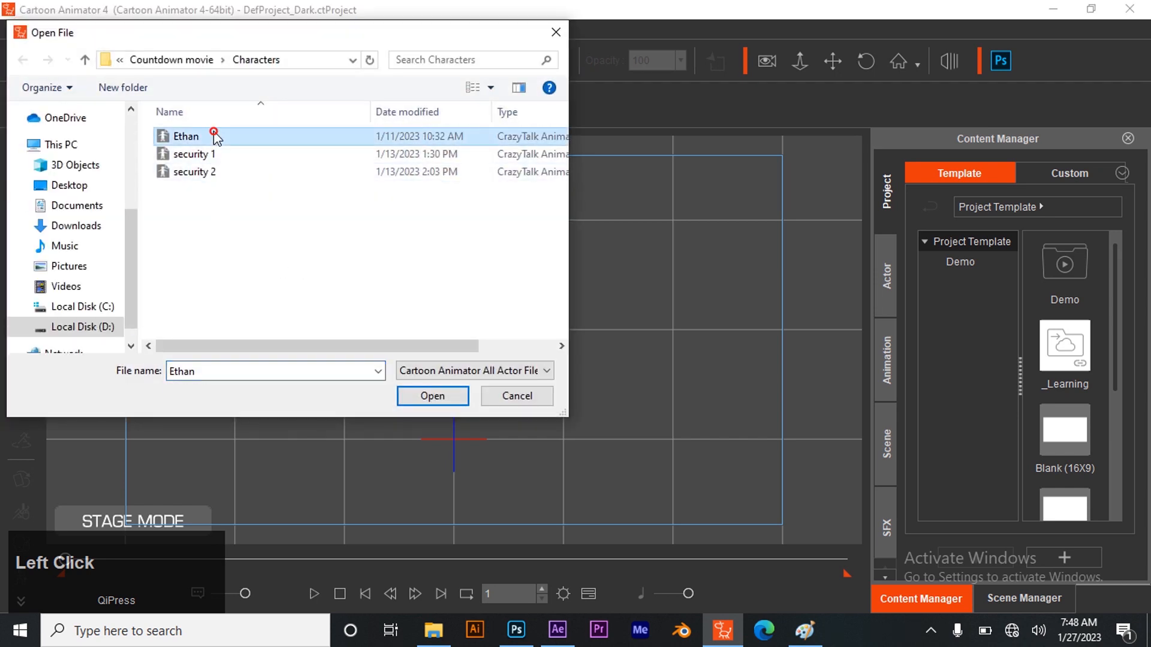
{"action": "left_click", "coordinate": [424, 404]}
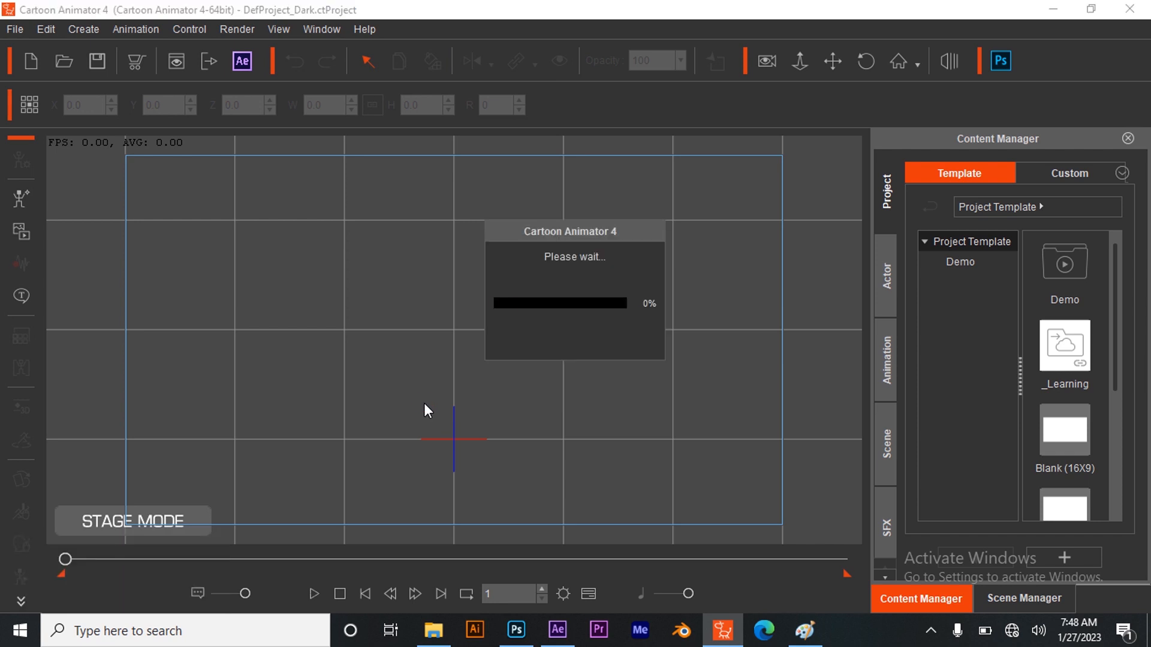
{"action": "left_click_drag", "start_coordinate": [526, 270], "coordinate": [492, 433]}
{"action": "left_click_drag", "start_coordinate": [640, 237], "coordinate": [670, 172]}
{"action": "left_click_drag", "start_coordinate": [458, 325], "coordinate": [439, 344]}
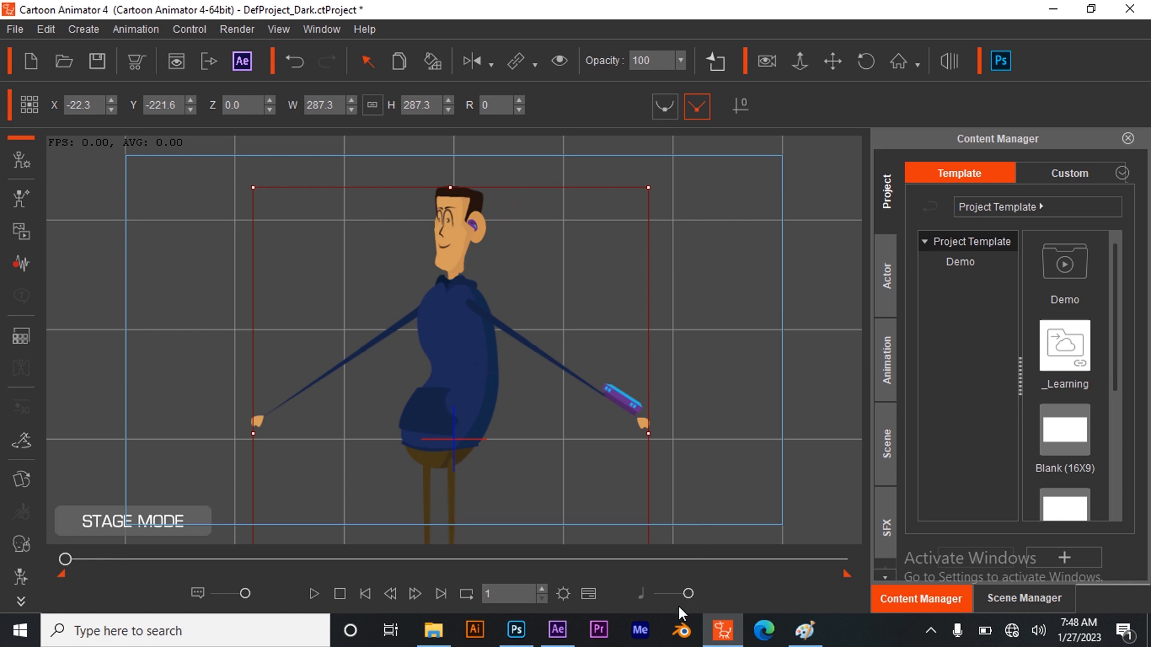
Switch to Paint to check the storyboard sketch, and return to Cartoon Animator
{"action": "left_click", "coordinate": [805, 631]}
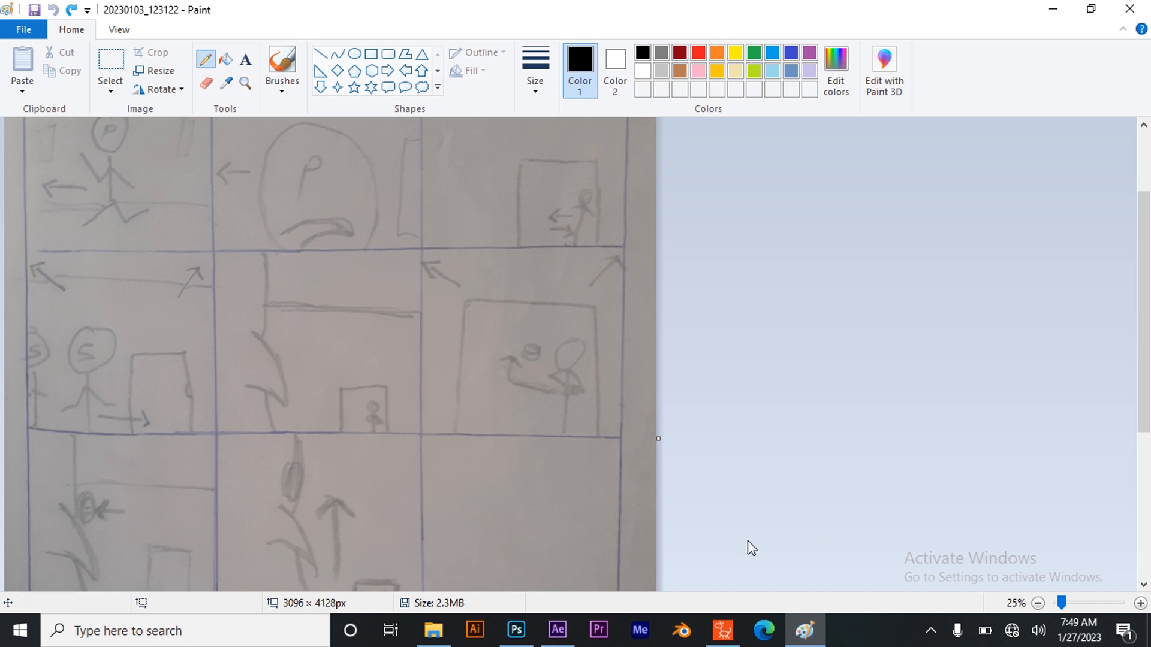
{"action": "left_click", "coordinate": [735, 633]}
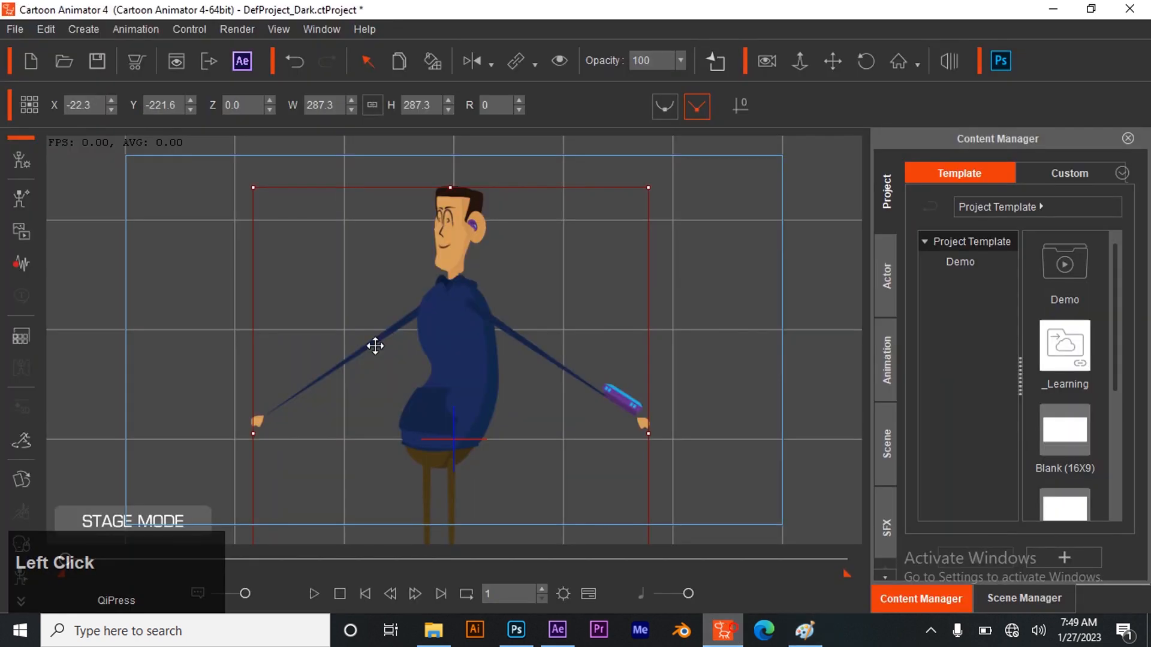
Pose the character in the 2D Motion Key Editor by rotating the left forearm across the torso to 148 degrees
{"action": "left_click", "coordinate": [18, 571]}
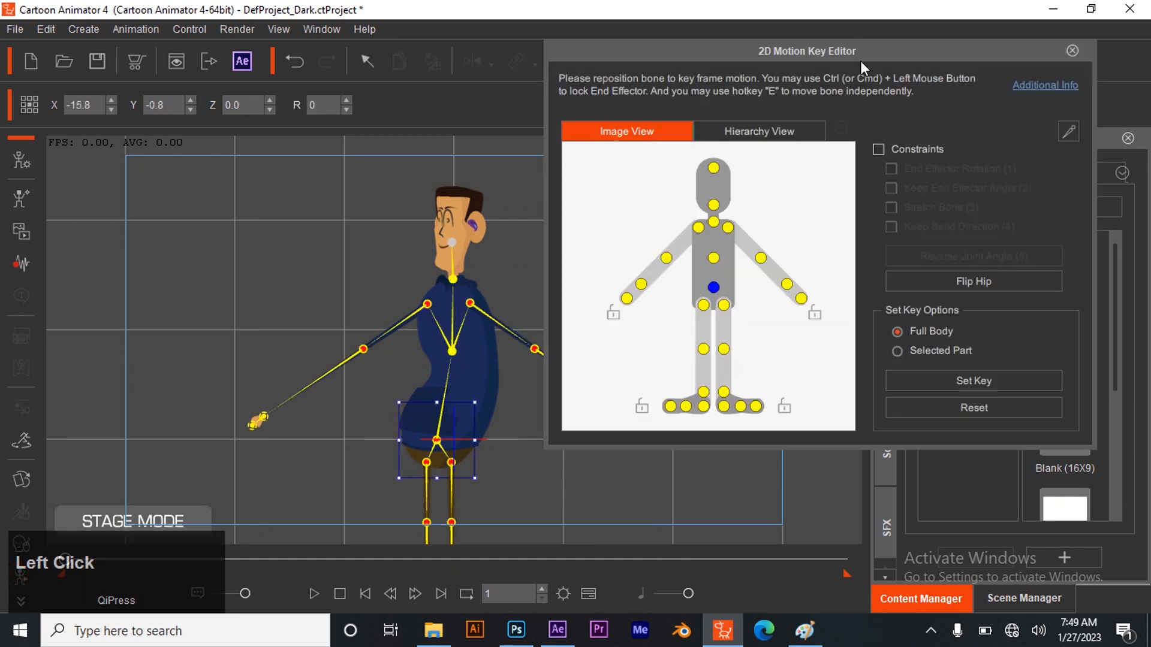
{"action": "left_click_drag", "start_coordinate": [864, 51], "coordinate": [900, 47]}
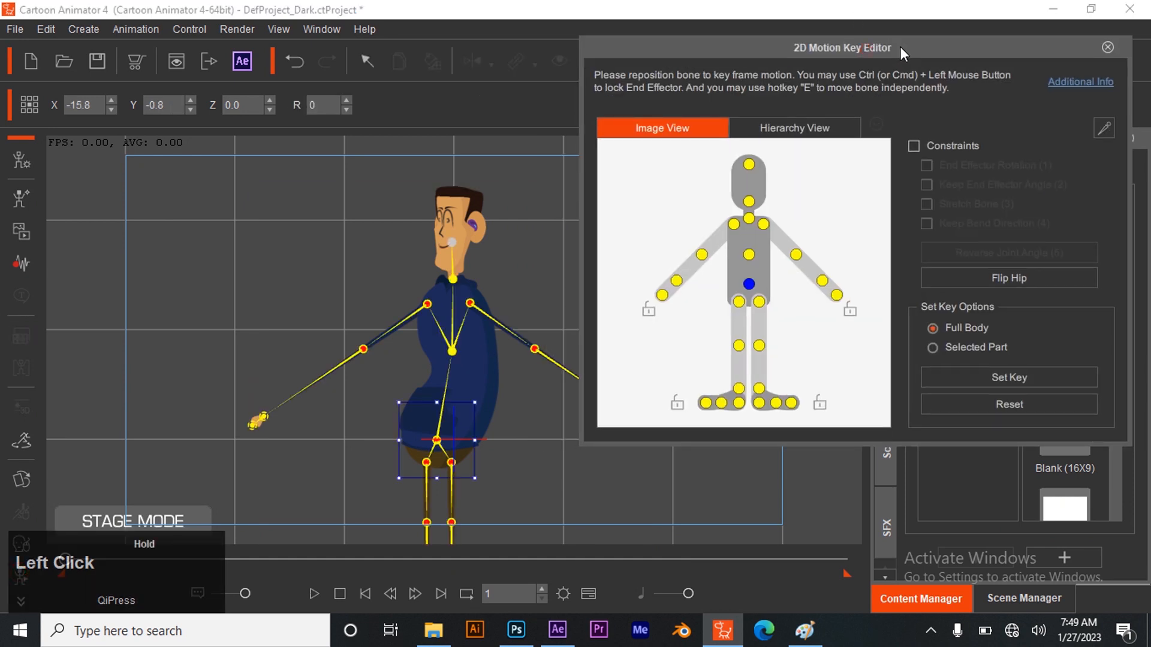
{"action": "left_click", "coordinate": [535, 347]}
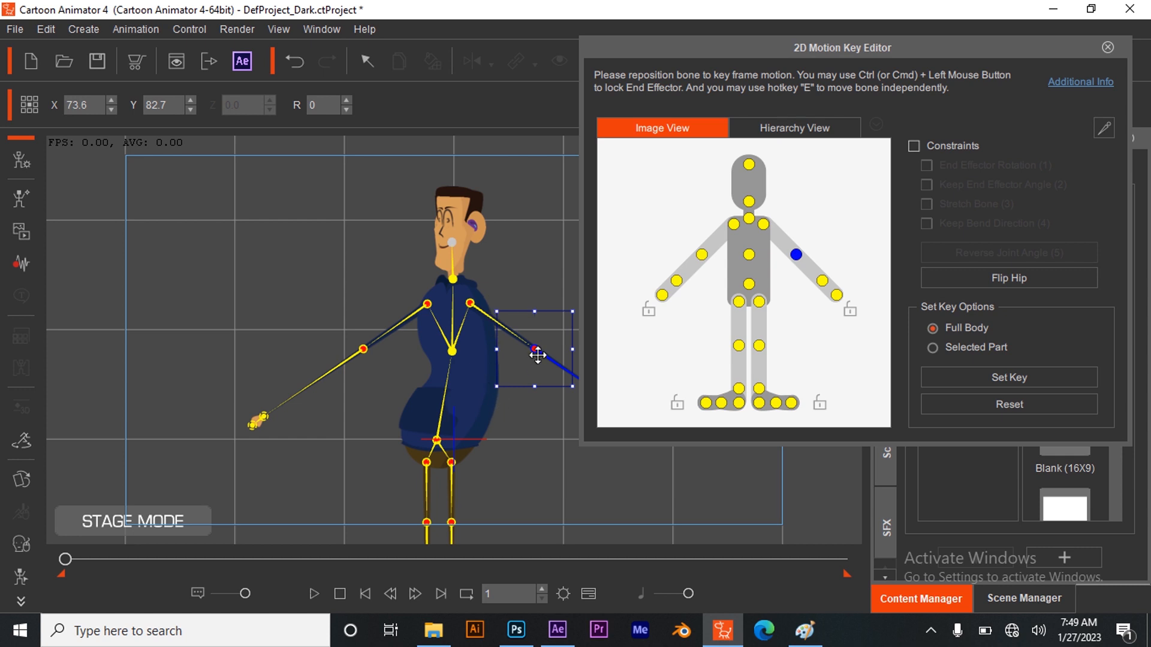
{"action": "left_click_drag", "start_coordinate": [498, 386], "coordinate": [514, 373]}
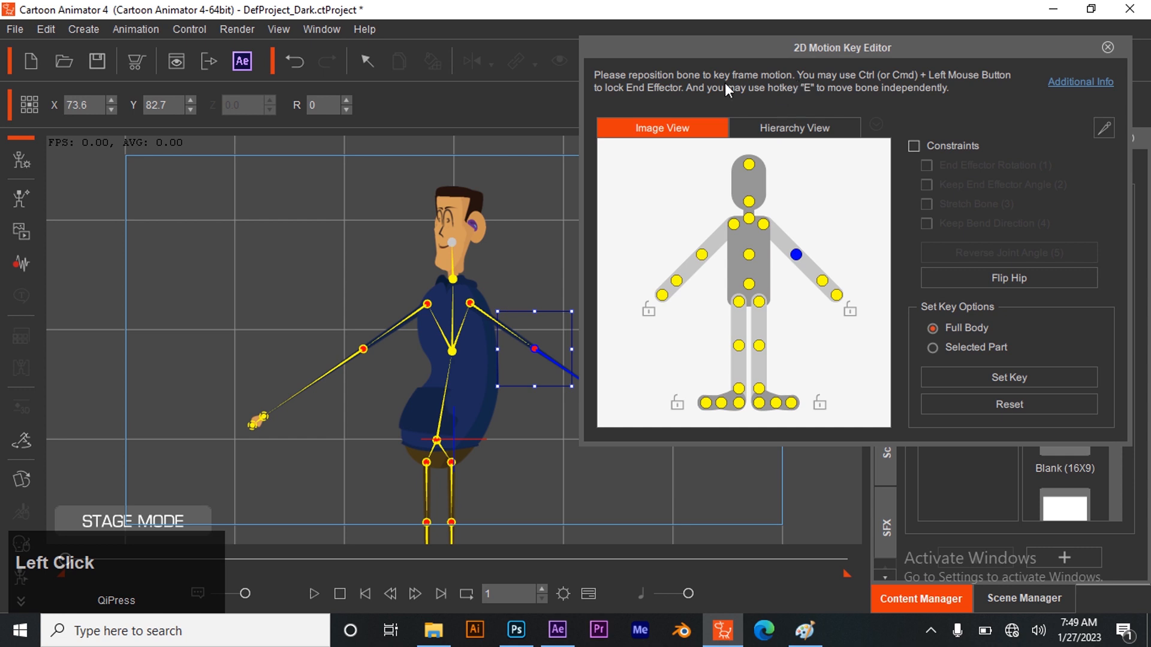
{"action": "left_click_drag", "start_coordinate": [514, 286], "coordinate": [573, 360]}
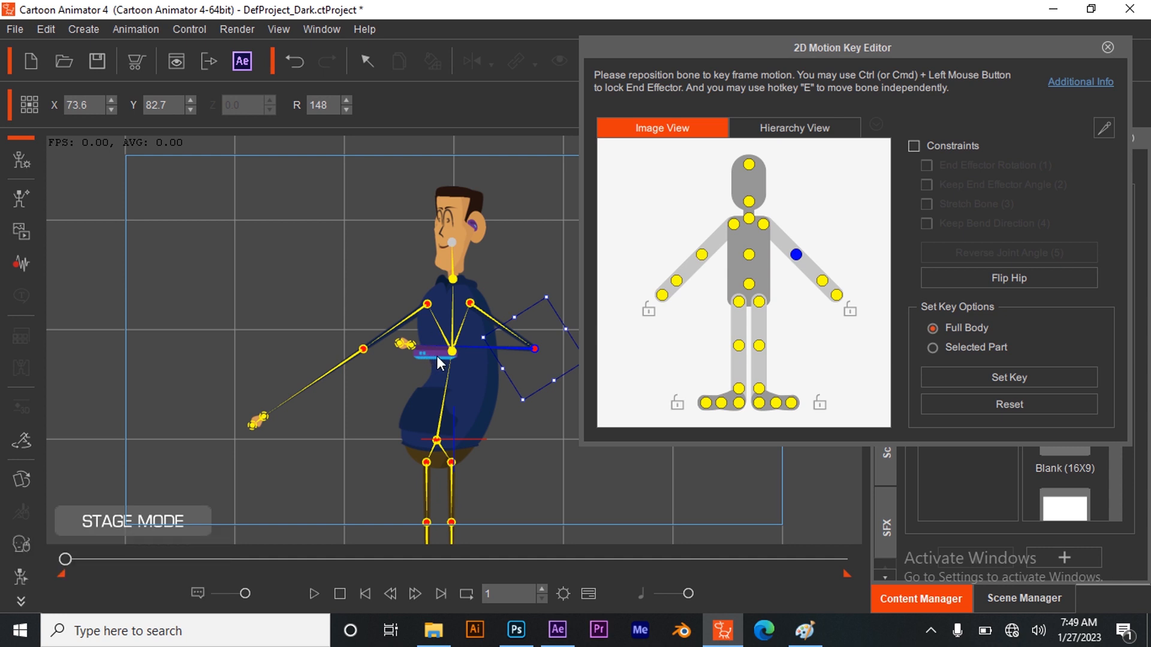
{"action": "left_click", "coordinate": [1107, 46]}
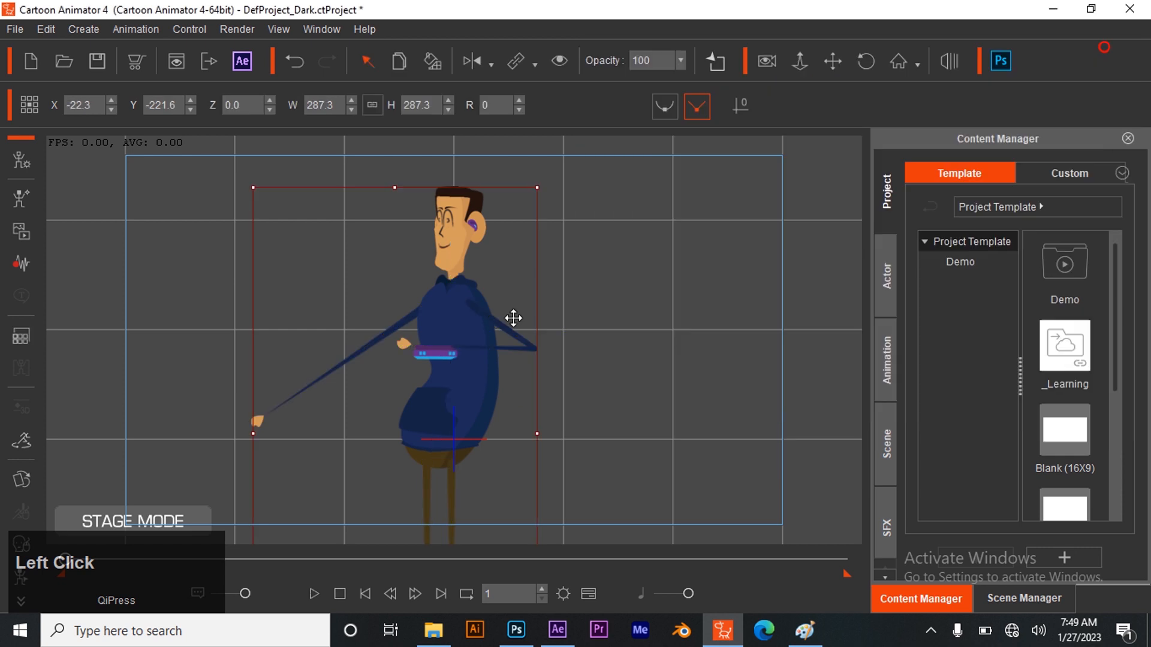
Open the character in Composer mode and send it to Photoshop as a PSD with head and body in one file
{"action": "left_click", "coordinate": [22, 159]}
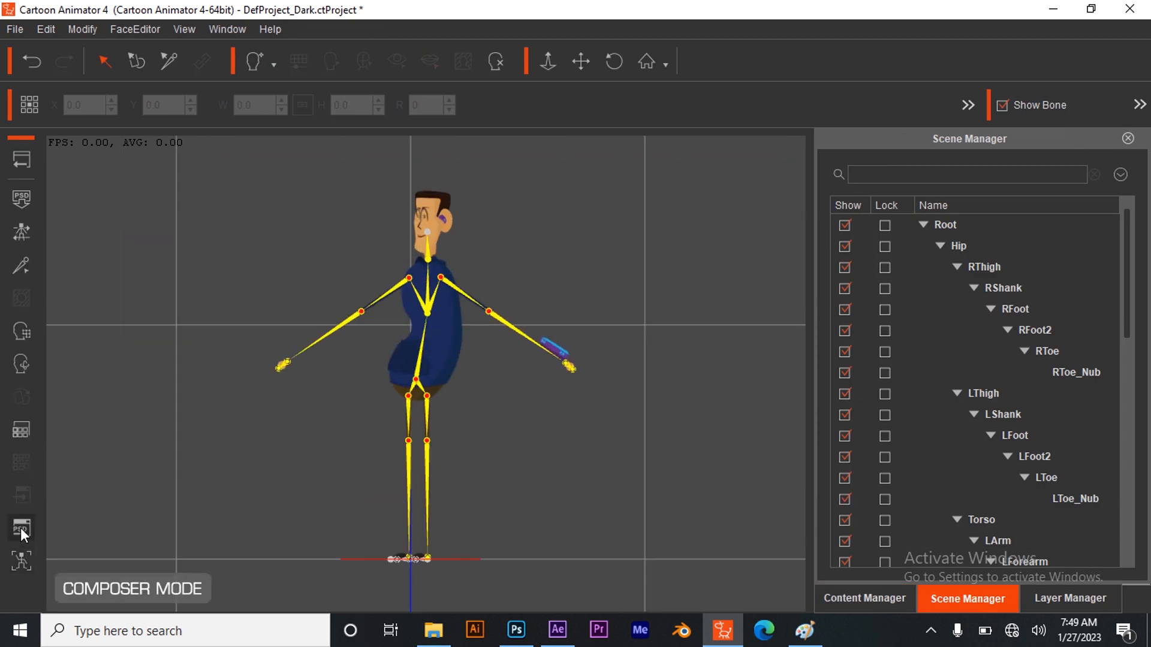
{"action": "left_click", "coordinate": [21, 527]}
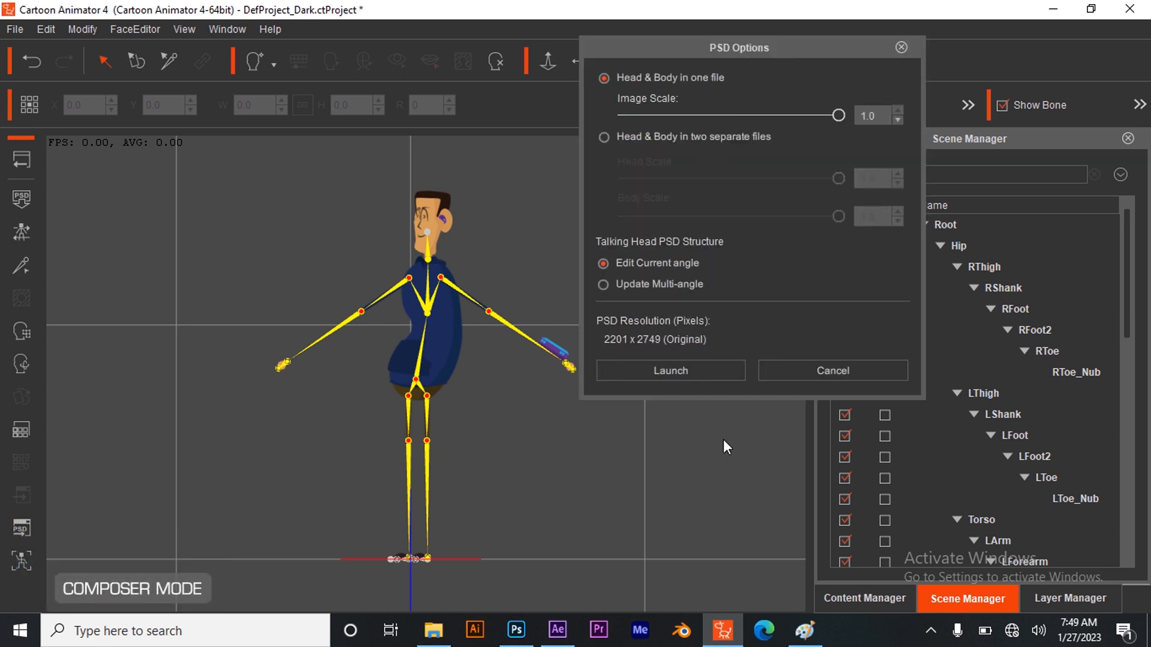
{"action": "left_click", "coordinate": [710, 377]}
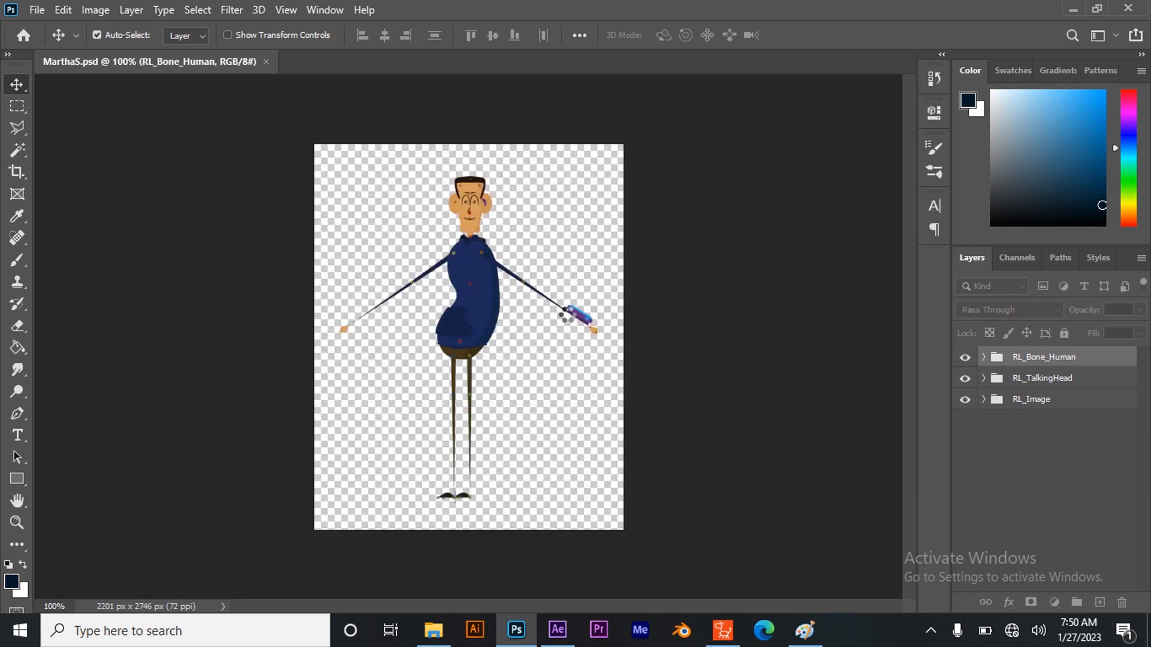
Duplicate the vector smart object carrying the wrist device in the LForearm group
{"action": "left_click", "coordinate": [582, 318]}
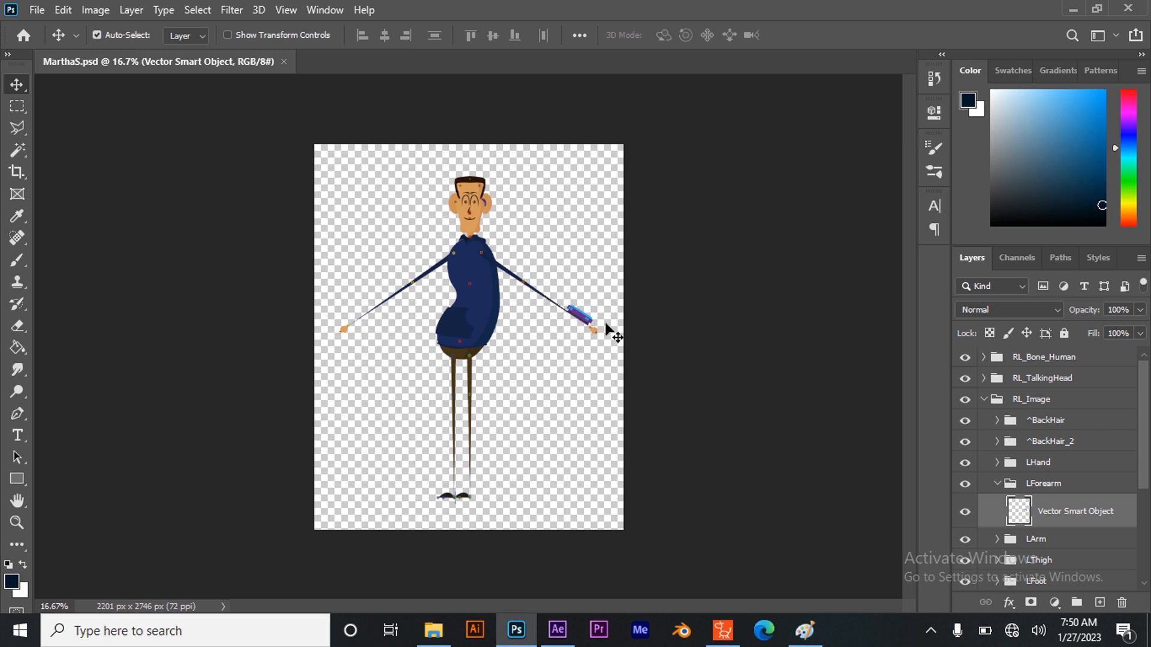
{"action": "left_click", "coordinate": [17, 522]}
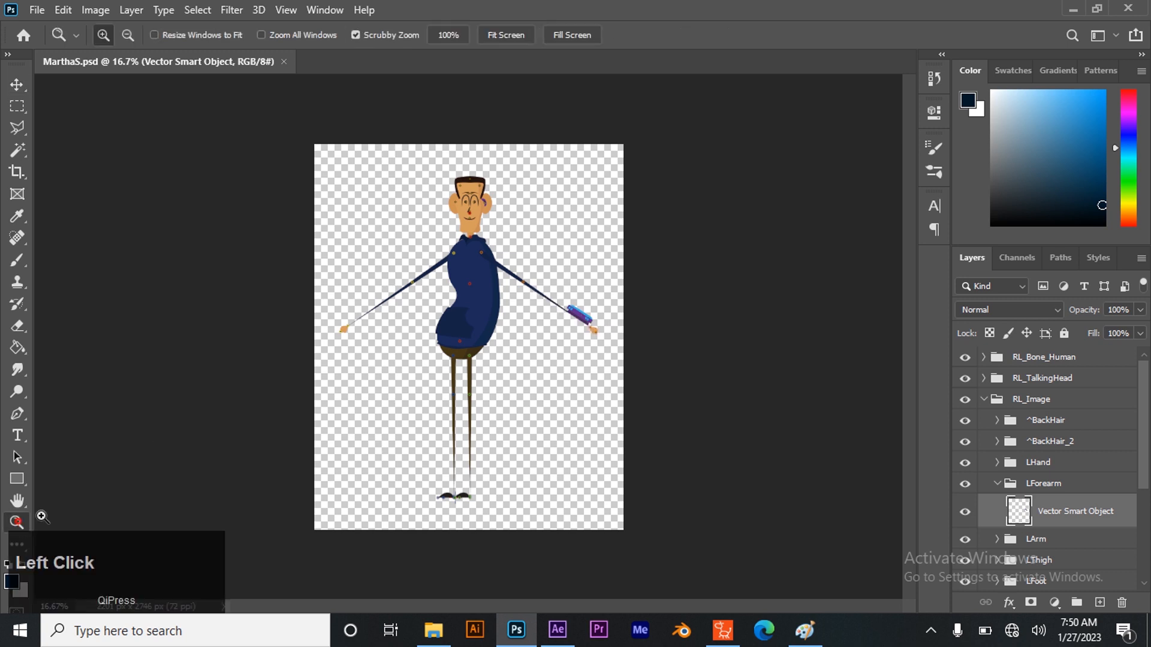
{"action": "left_click", "coordinate": [527, 300]}
{"action": "left_click", "coordinate": [593, 322]}
{"action": "left_click", "coordinate": [620, 320]}
{"action": "left_click", "coordinate": [631, 317]}
{"action": "left_click", "coordinate": [15, 89]}
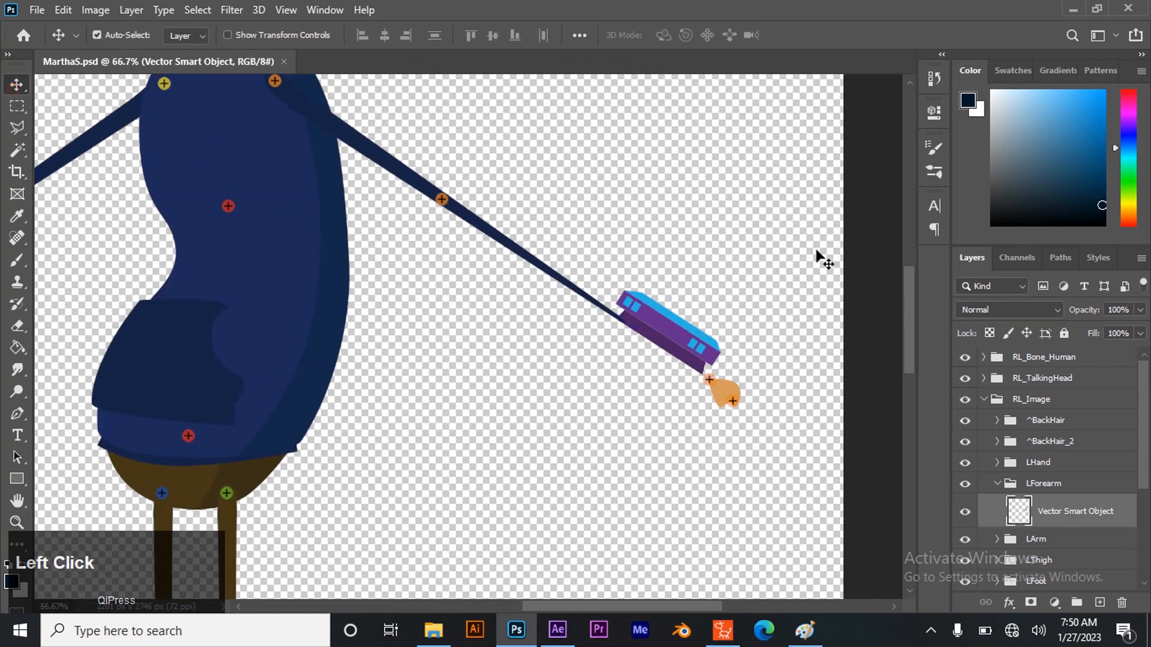
{"action": "left_click", "coordinate": [1077, 514]}
{"action": "key", "text": "ctrl+j"}
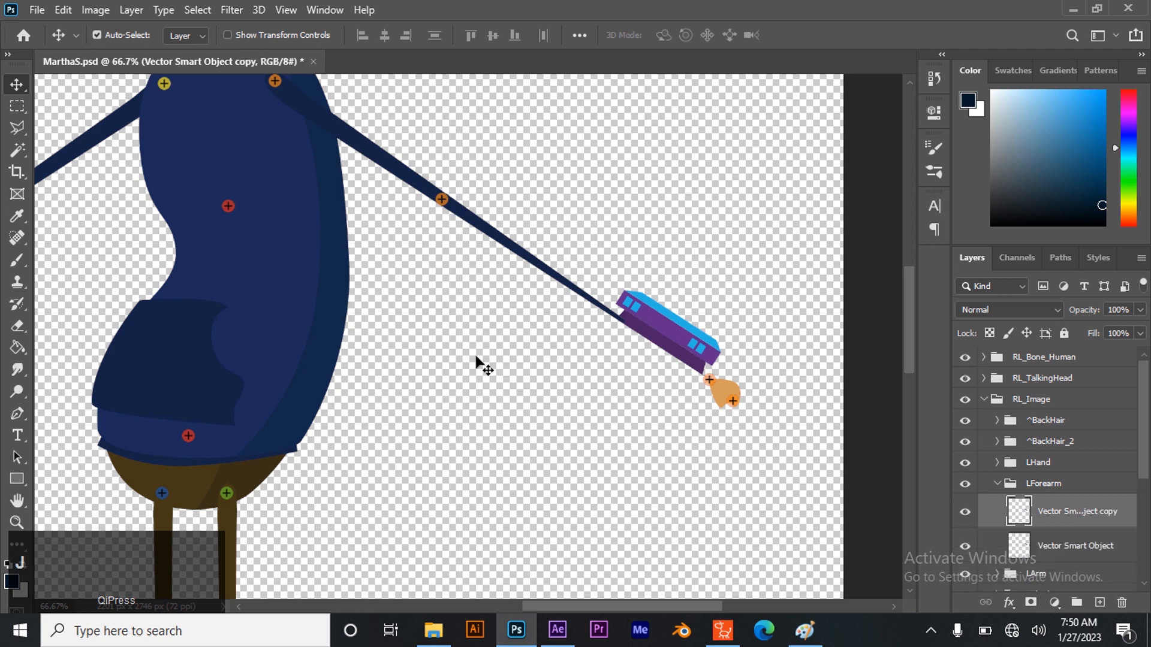
Flip the copied forearm layer horizontally
{"action": "left_click", "coordinate": [61, 11]}
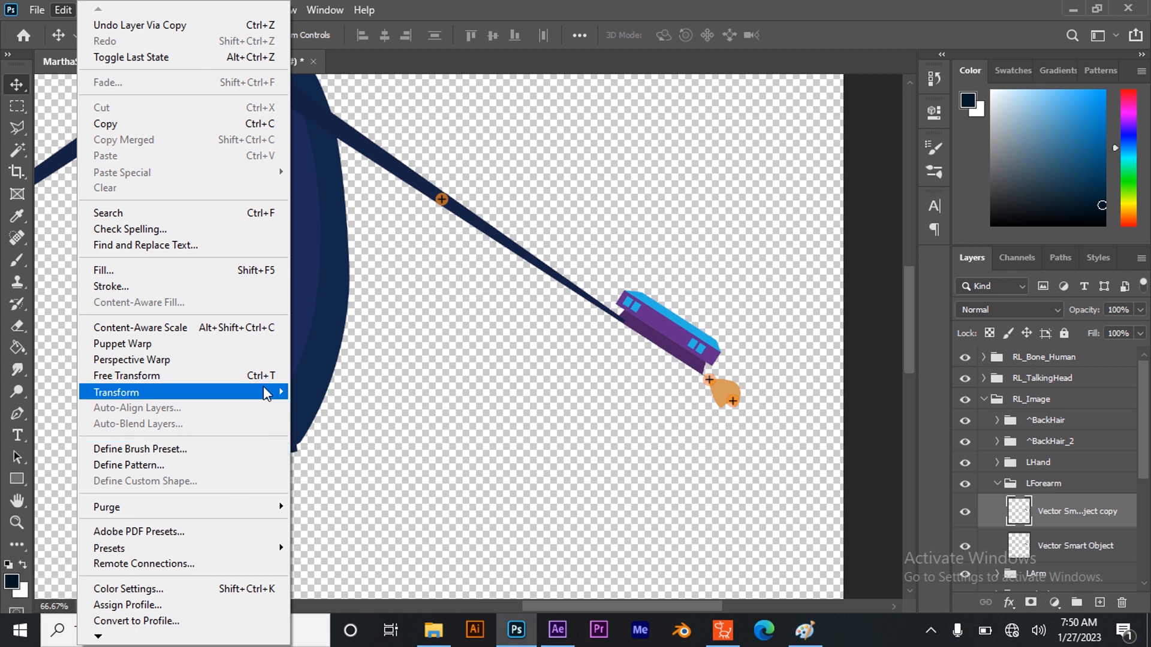
{"action": "mouse_move", "coordinate": [253, 392]}
{"action": "left_click", "coordinate": [333, 379]}
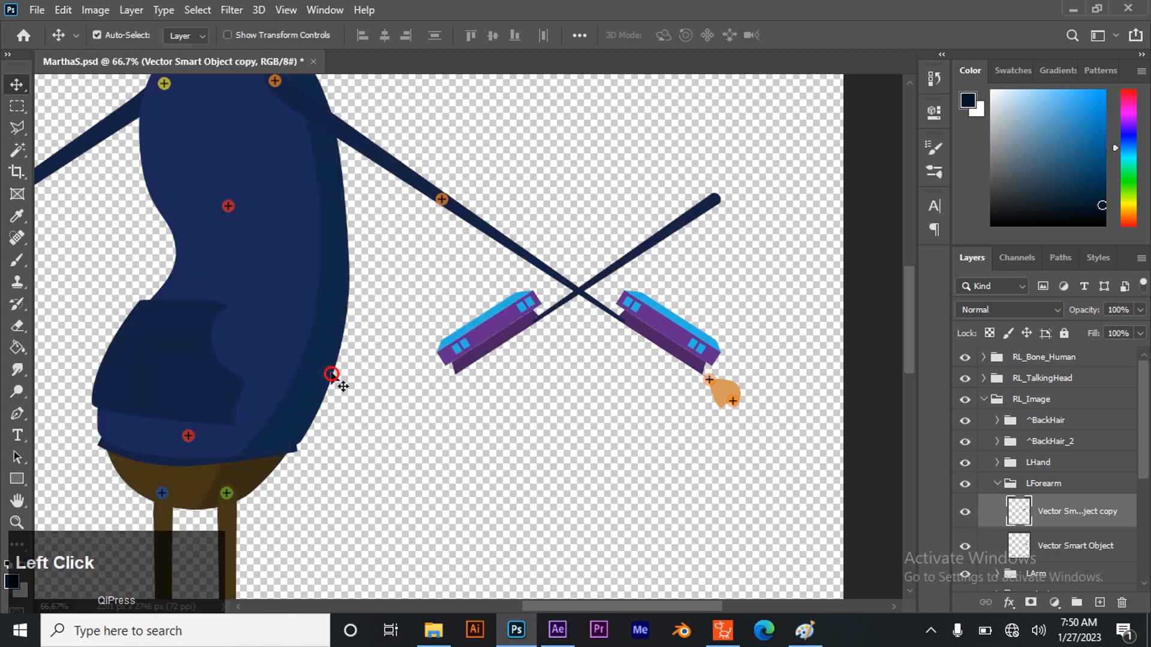
Try flipping the copied forearm layer vertically, and undo that flip
{"action": "left_click", "coordinate": [62, 10]}
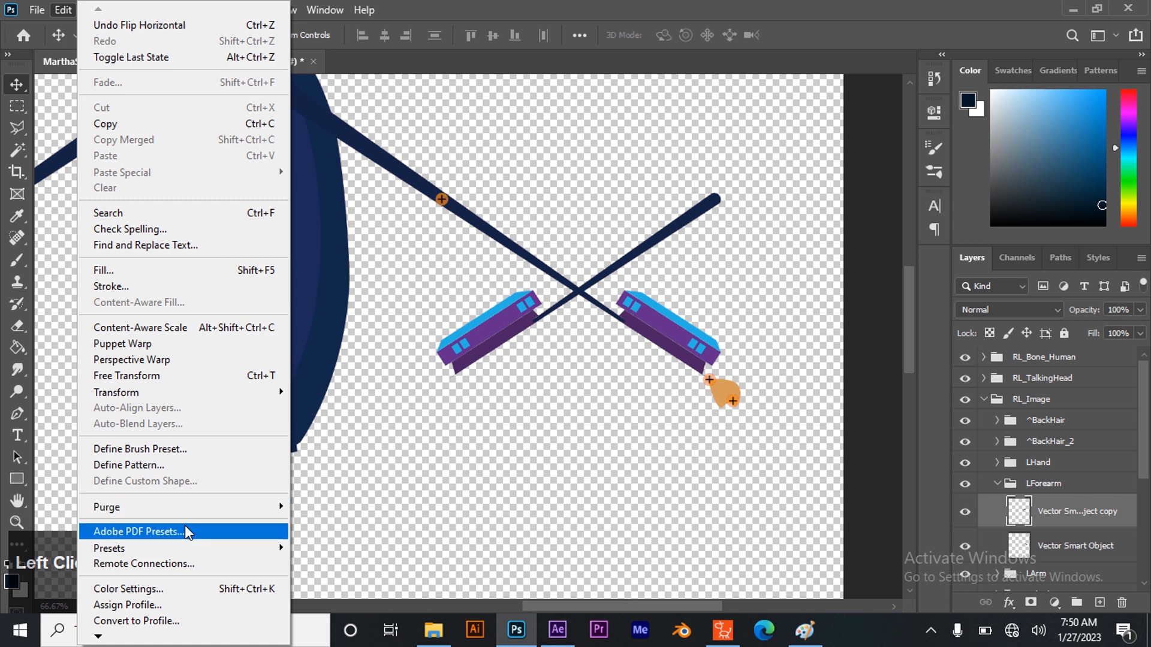
{"action": "mouse_move", "coordinate": [201, 397]}
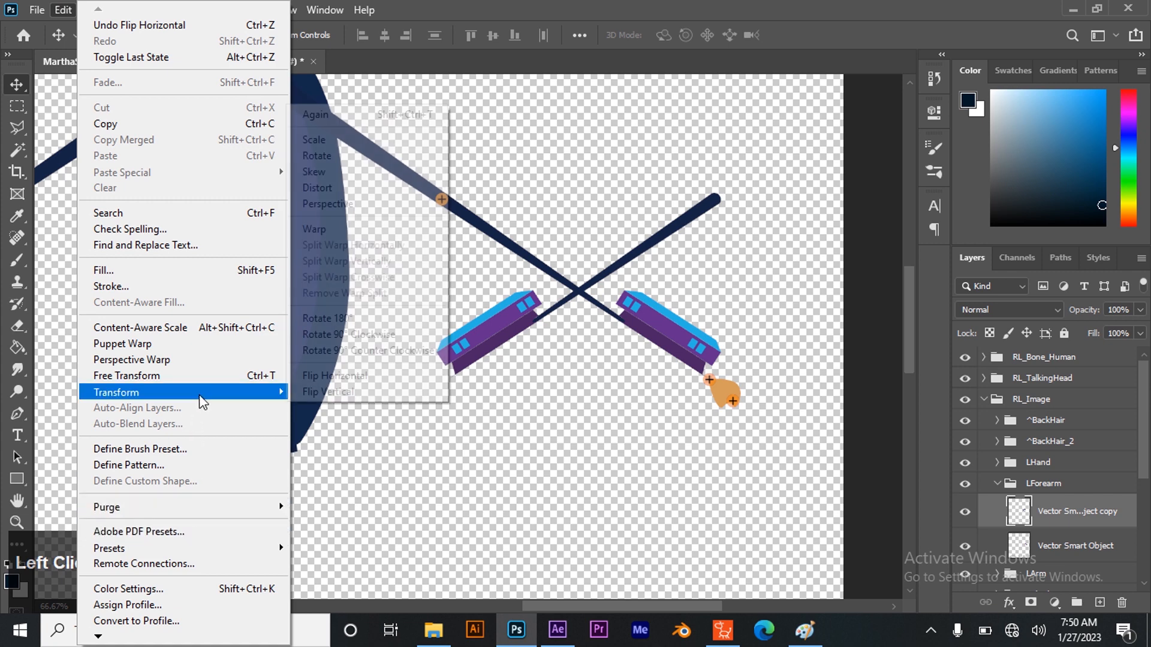
{"action": "left_click", "coordinate": [306, 392]}
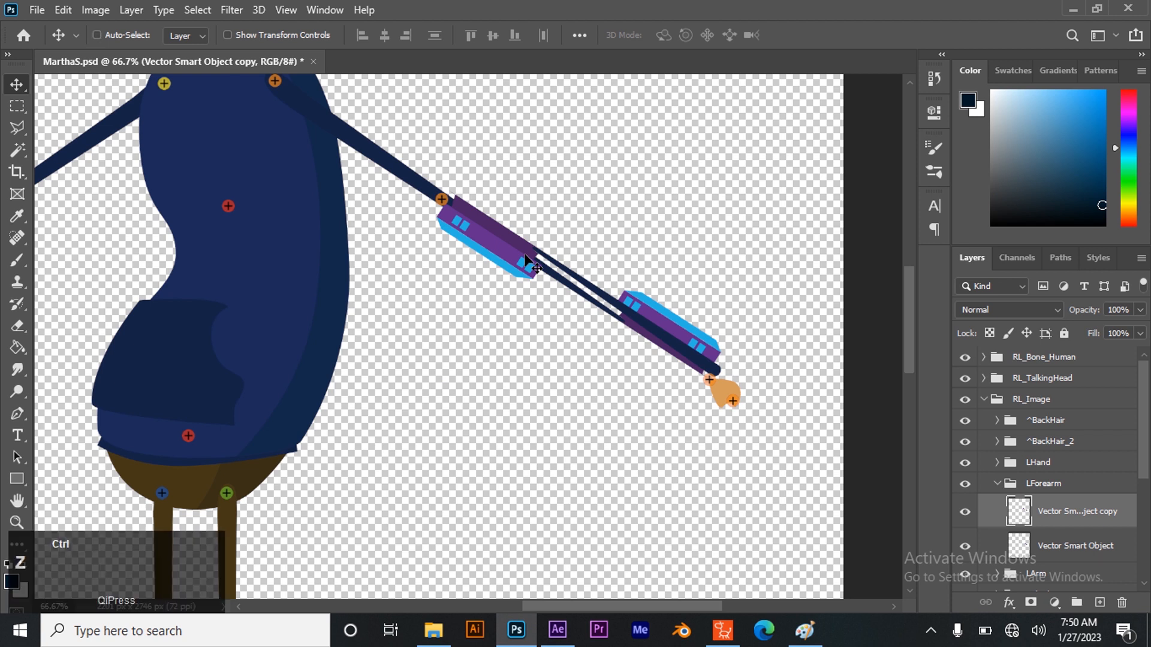
{"action": "key", "text": "ctrl+z"}
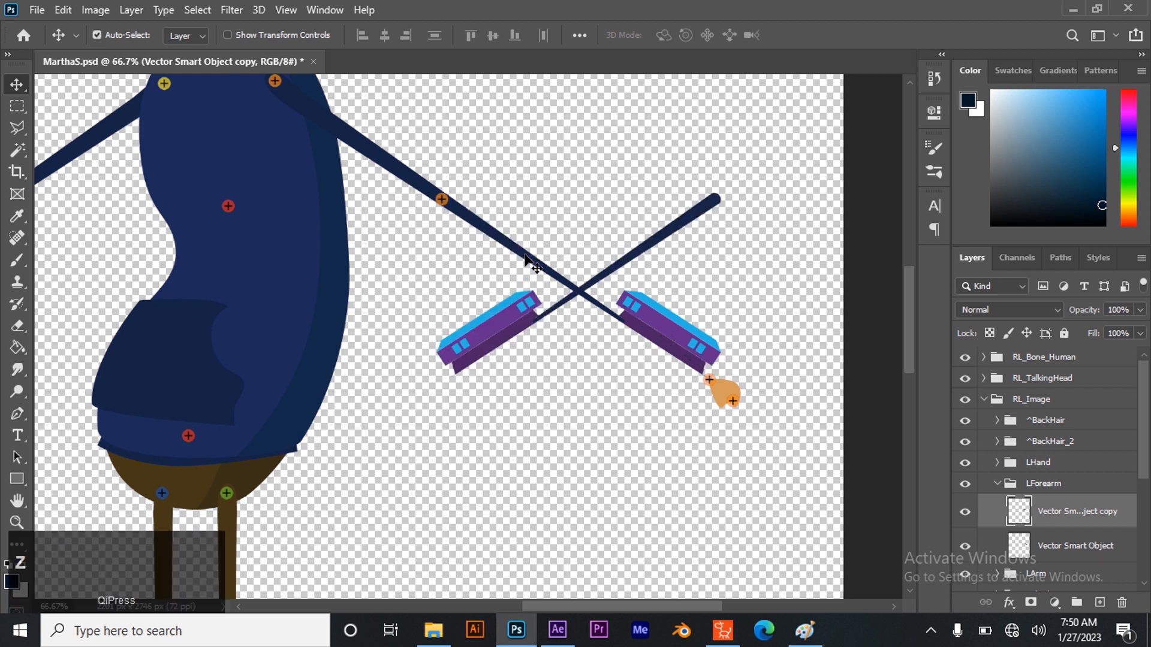
Rotate the flipped forearm copy to about -111.93 degrees and align its arm over the original forearm with Free Transform
{"action": "left_click", "coordinate": [662, 240]}
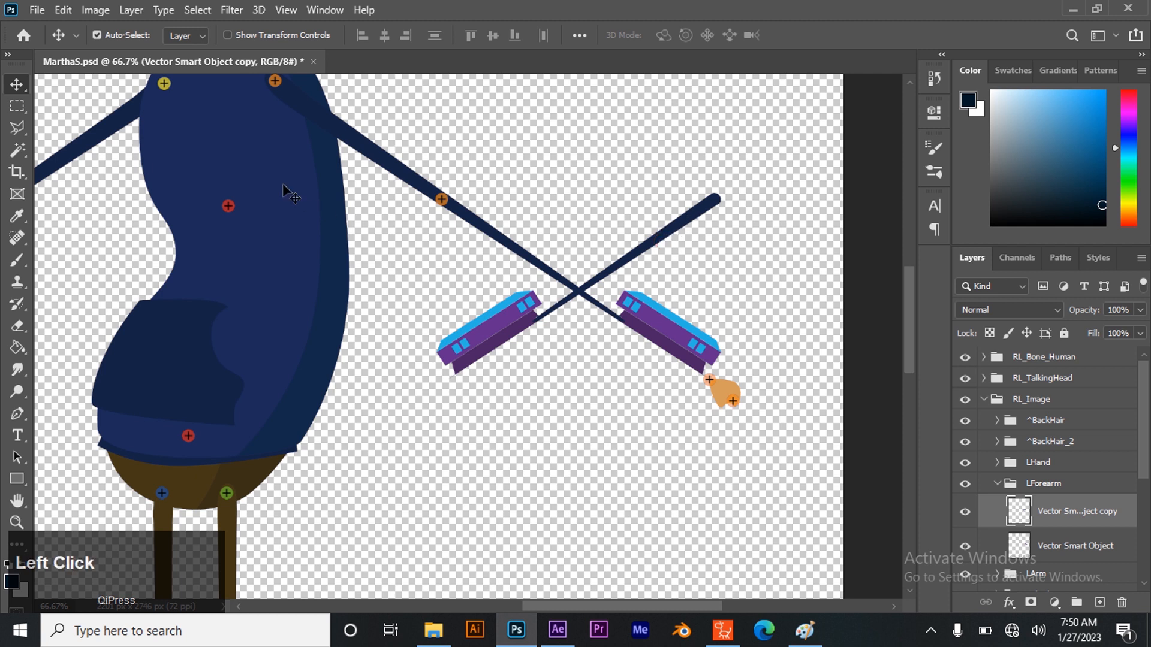
{"action": "left_click", "coordinate": [695, 218]}
{"action": "key", "text": "ctrl+t"}
{"action": "left_click_drag", "start_coordinate": [738, 182], "coordinate": [428, 176]}
{"action": "mouse_move", "coordinate": [477, 207]}
{"action": "left_mouse_down"}
{"action": "mouse_move", "coordinate": [461, 223]}
{"action": "mouse_move", "coordinate": [471, 216]}
{"action": "left_mouse_up"}
{"action": "left_click_drag", "start_coordinate": [619, 126], "coordinate": [627, 98]}
{"action": "key", "text": "ctrl+z"}
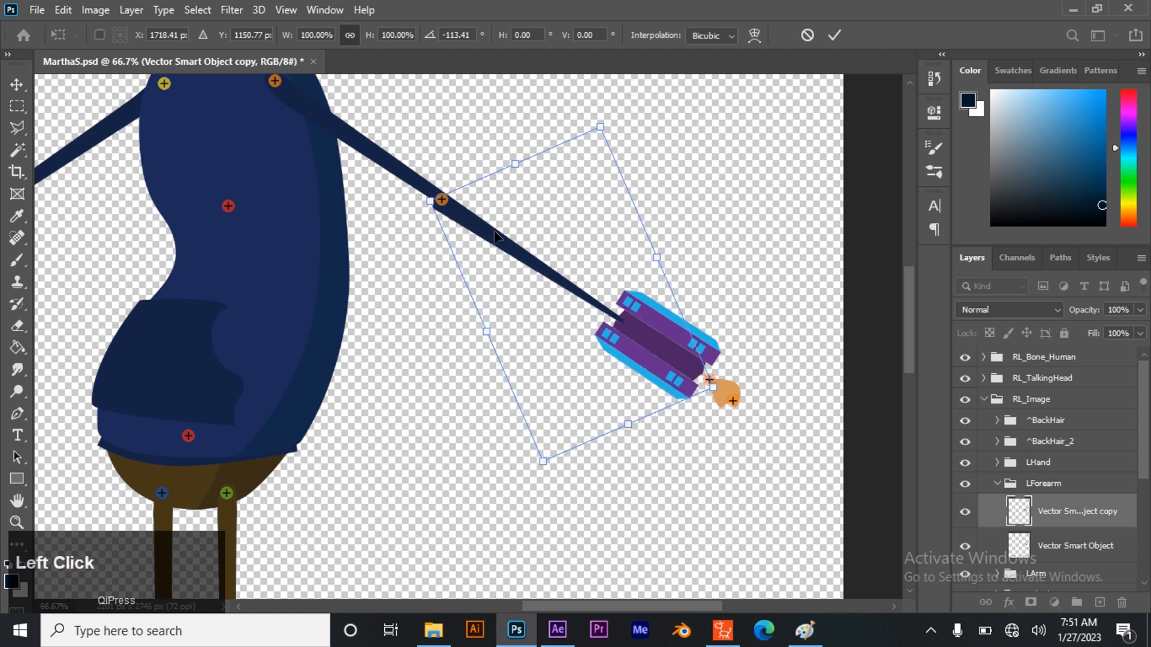
{"action": "left_click_drag", "start_coordinate": [487, 238], "coordinate": [509, 198]}
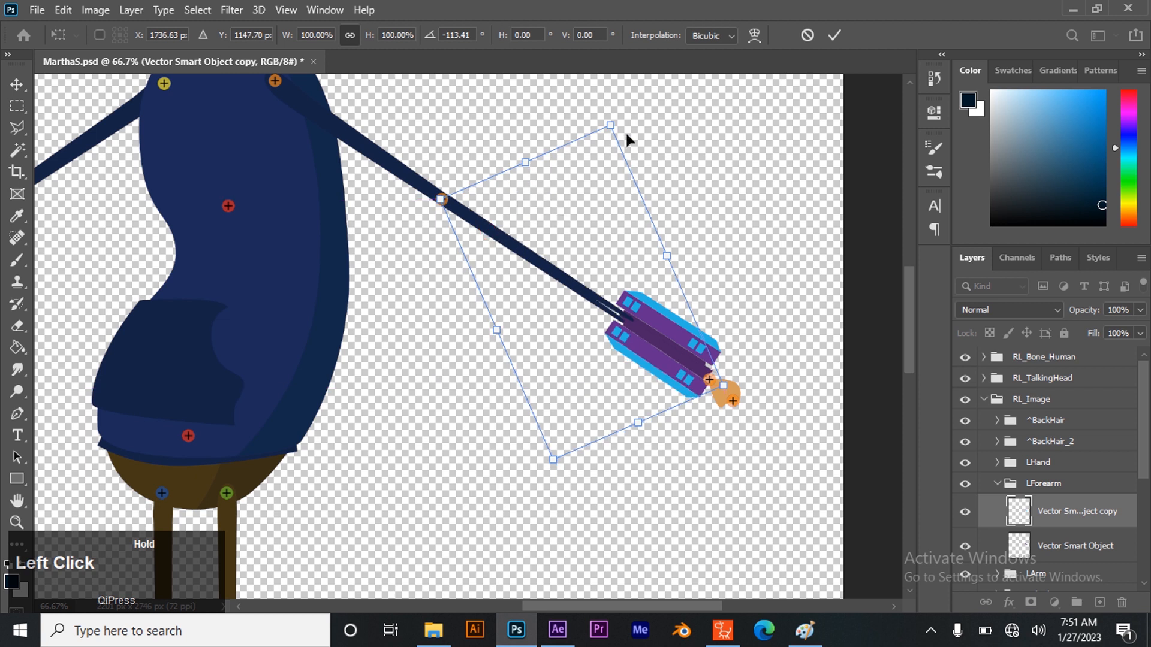
{"action": "left_click_drag", "start_coordinate": [625, 116], "coordinate": [630, 120]}
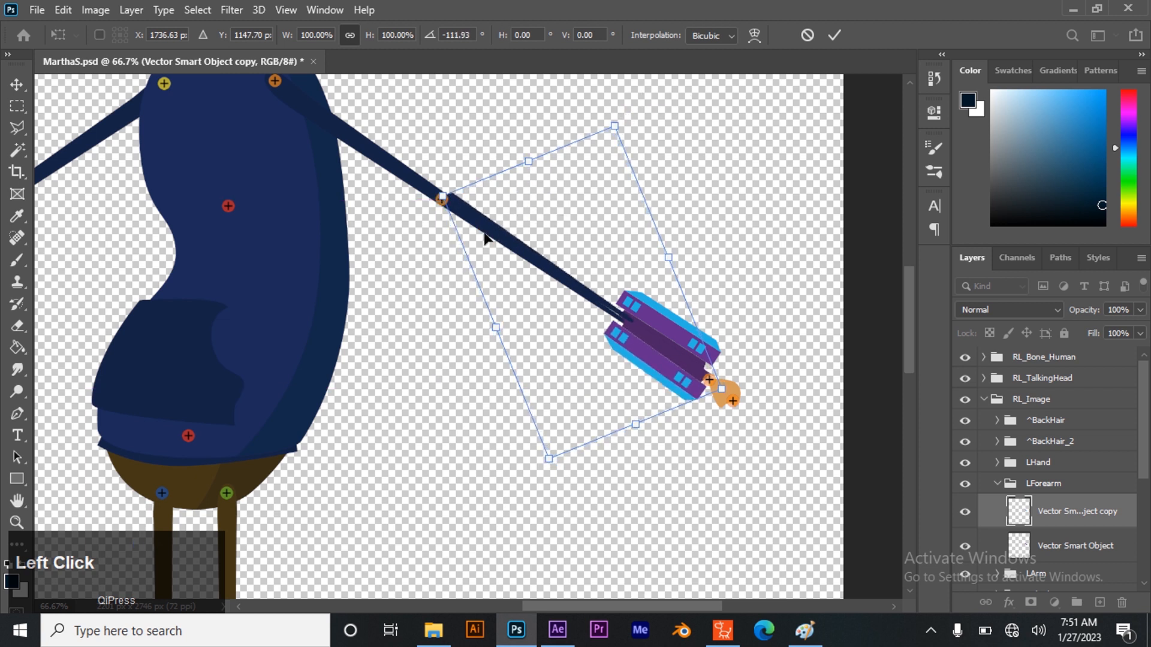
{"action": "left_click_drag", "start_coordinate": [487, 226], "coordinate": [482, 226]}
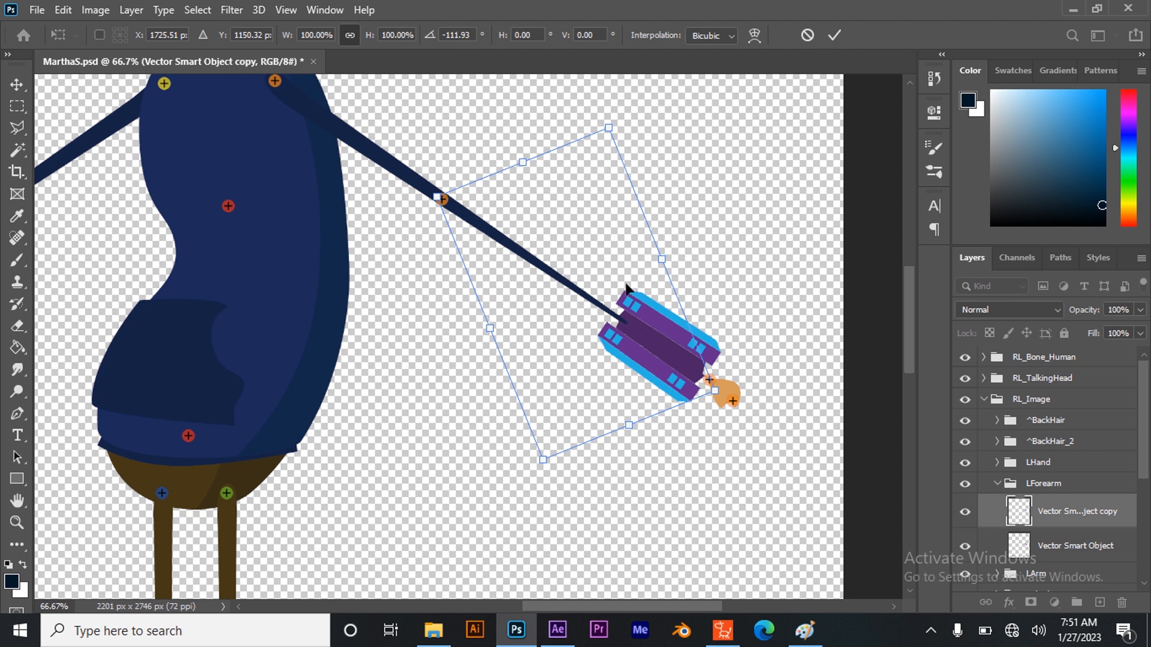
{"action": "left_click", "coordinate": [834, 35]}
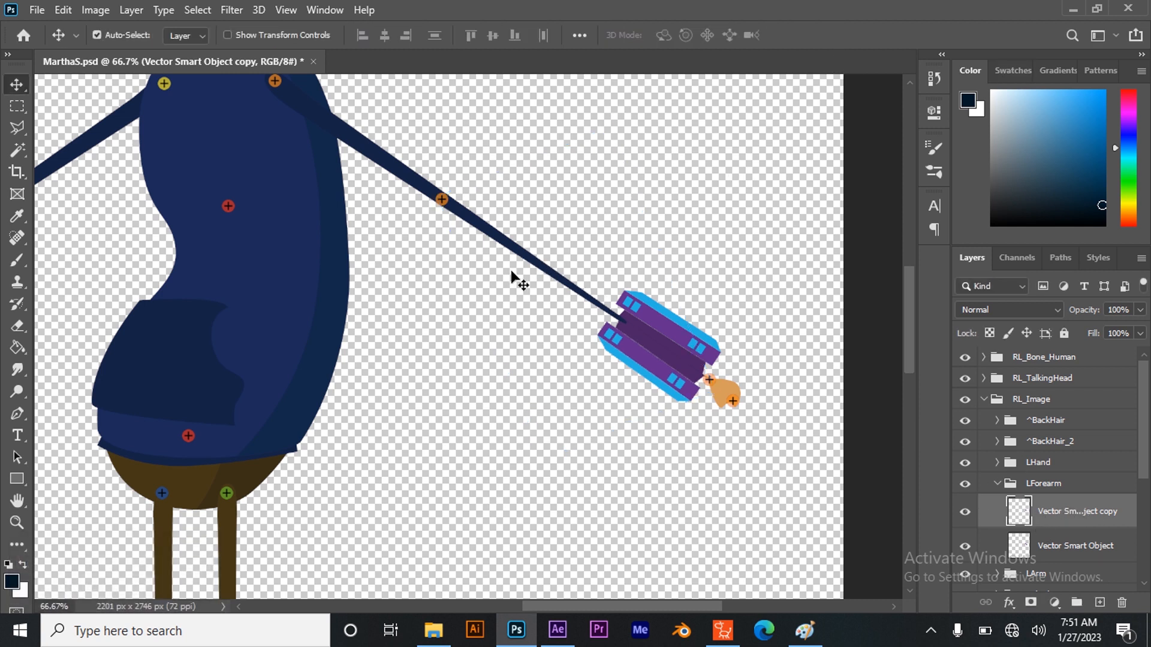
Collapse the LForearm group, save the PSD, and check the updated forearm in Cartoon Animator before returning to Photoshop
{"action": "left_click", "coordinate": [999, 485]}
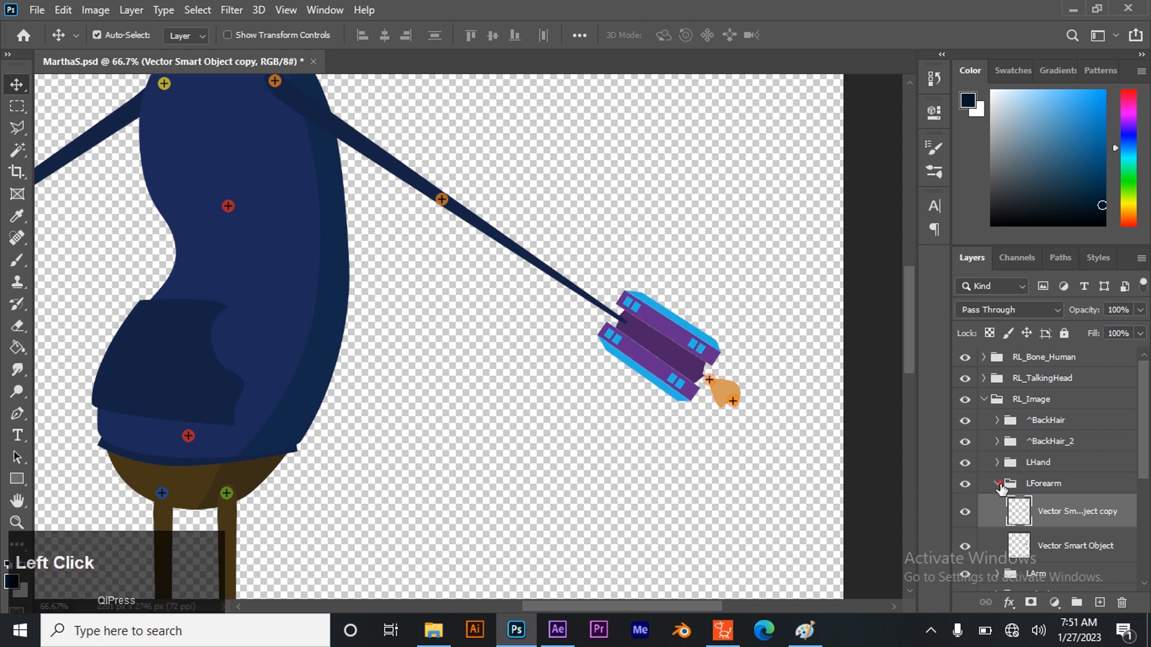
{"action": "key", "text": "ctrl+s"}
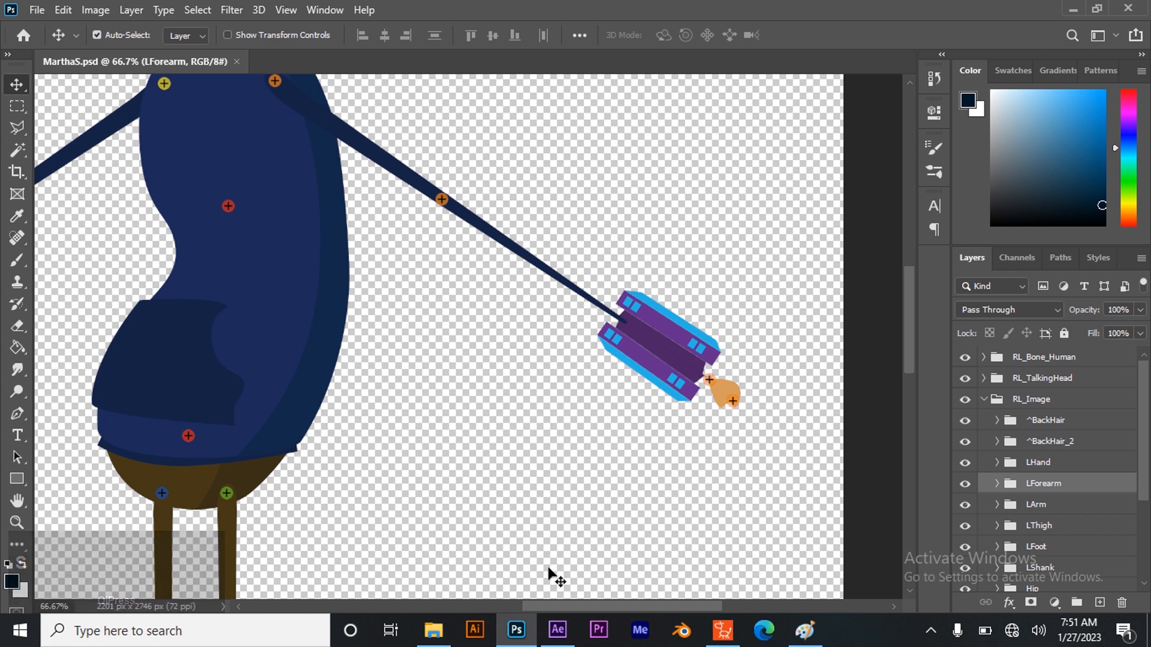
{"action": "left_click", "coordinate": [731, 637]}
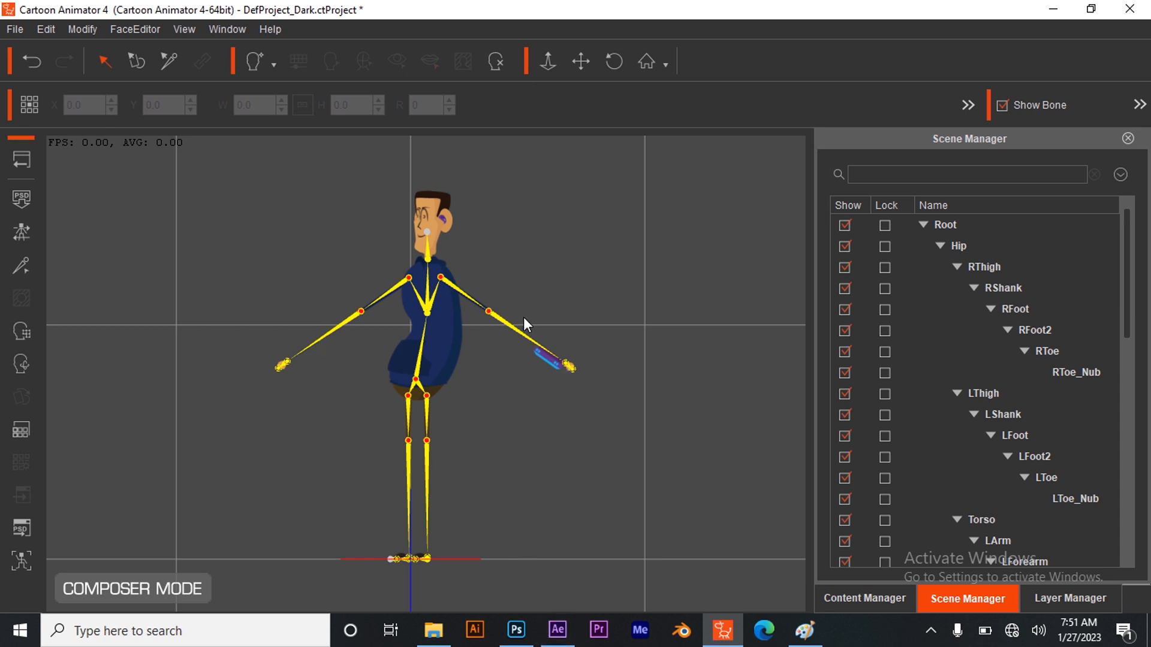
{"action": "left_click", "coordinate": [514, 628]}
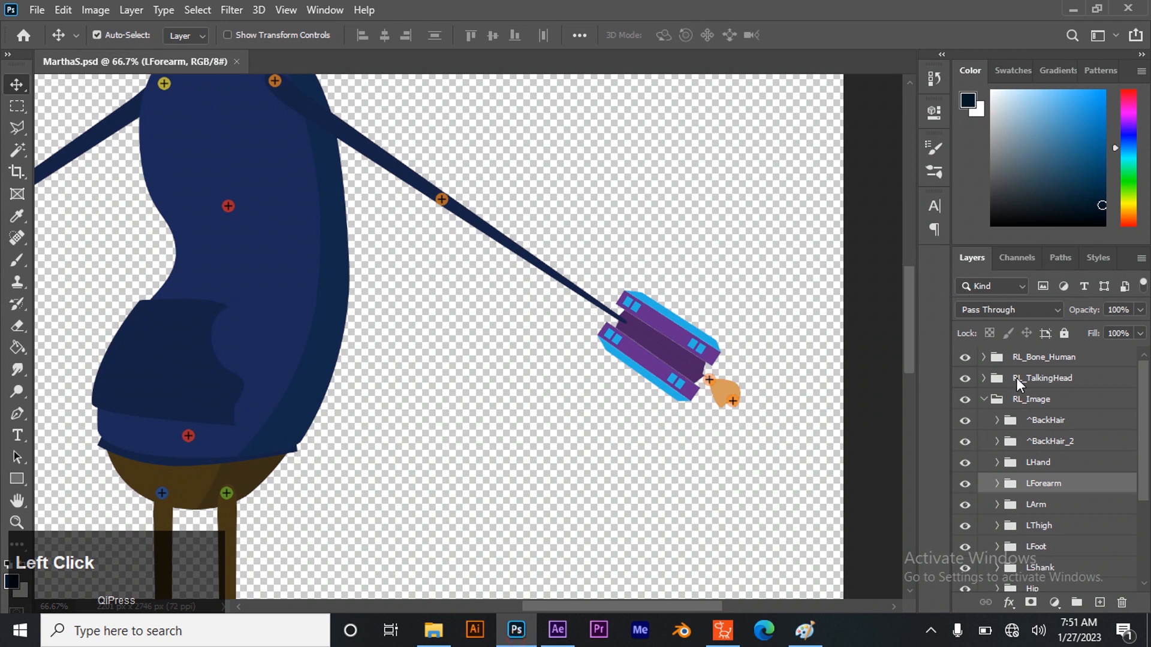
Switch to Cartoon Animator, save the character over the existing Ethan file in the Characters folder, and return to Stage mode
{"action": "left_click", "coordinate": [996, 483]}
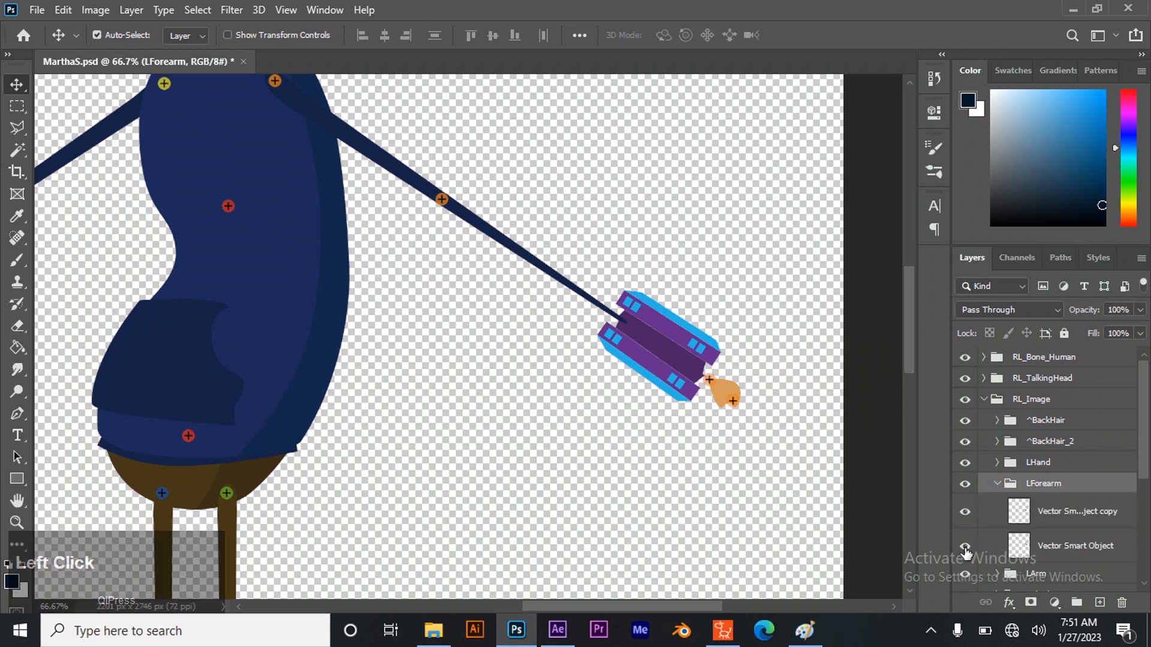
{"action": "left_click", "coordinate": [724, 631]}
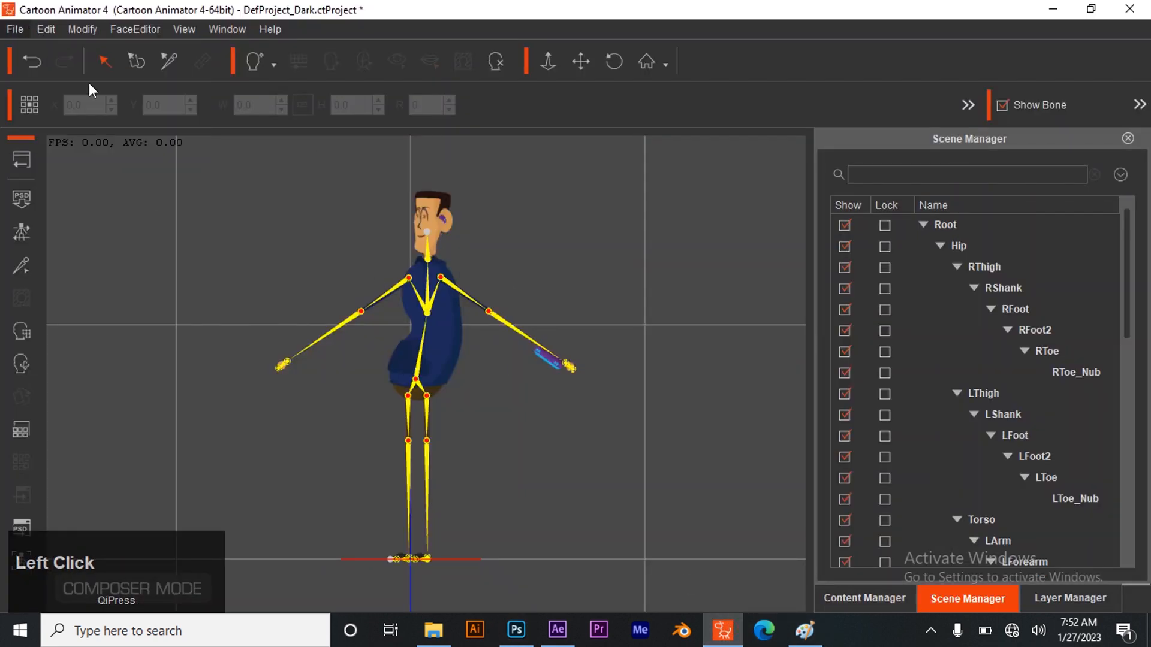
{"action": "left_click", "coordinate": [15, 29]}
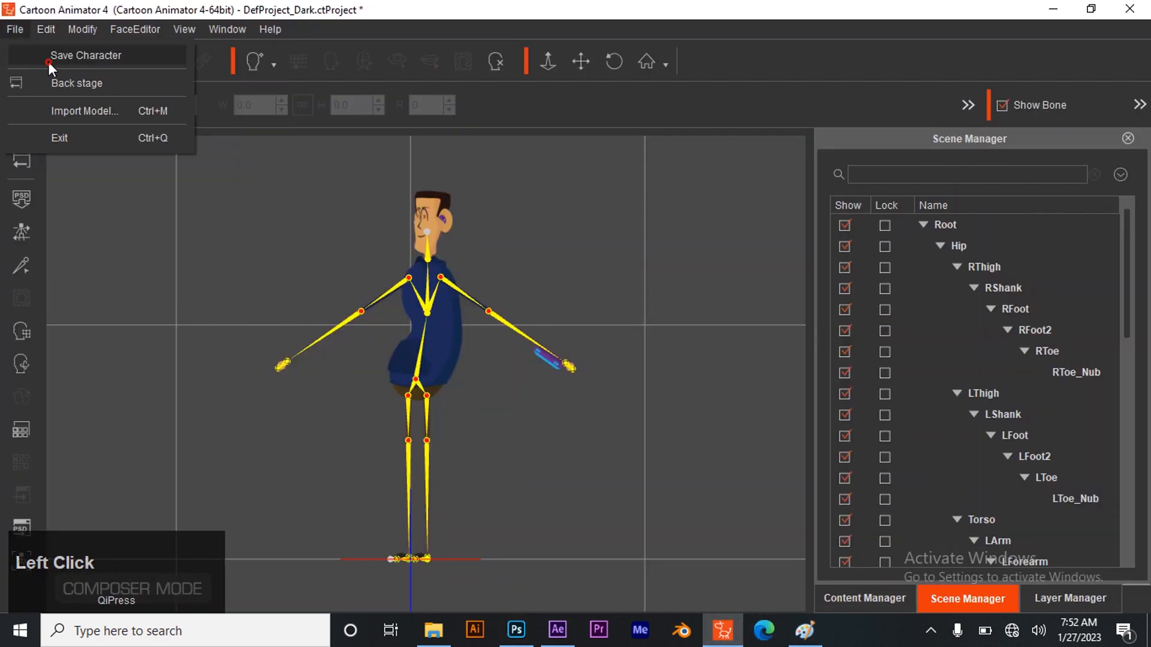
{"action": "left_click", "coordinate": [48, 62]}
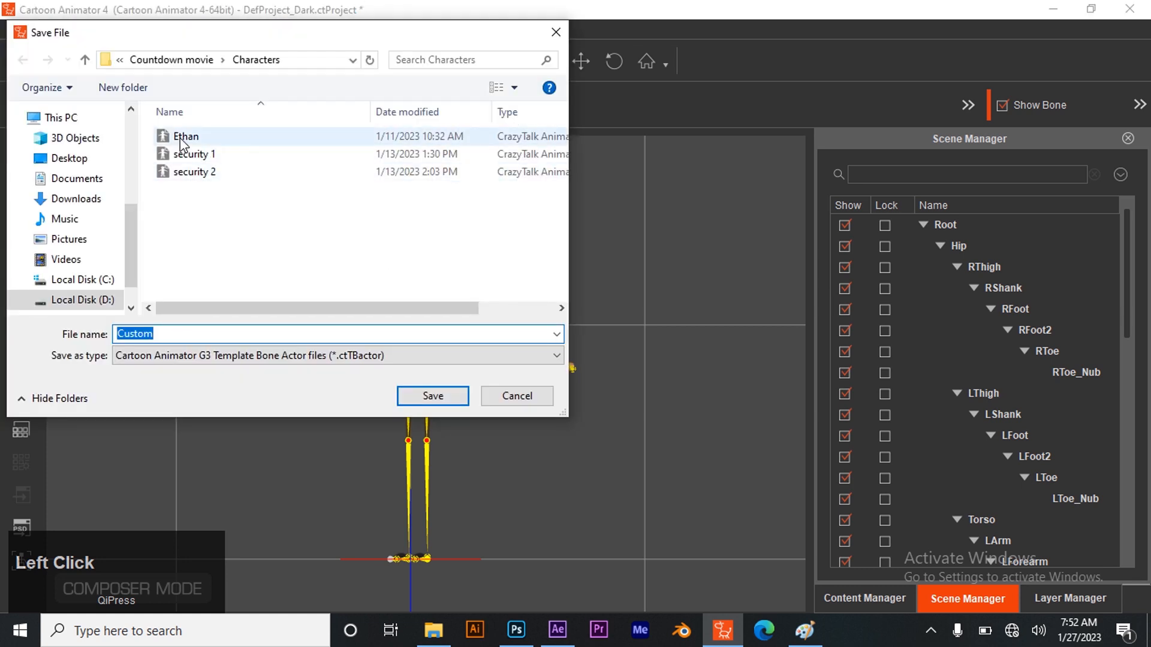
{"action": "left_click", "coordinate": [181, 138]}
{"action": "left_click", "coordinate": [422, 393]}
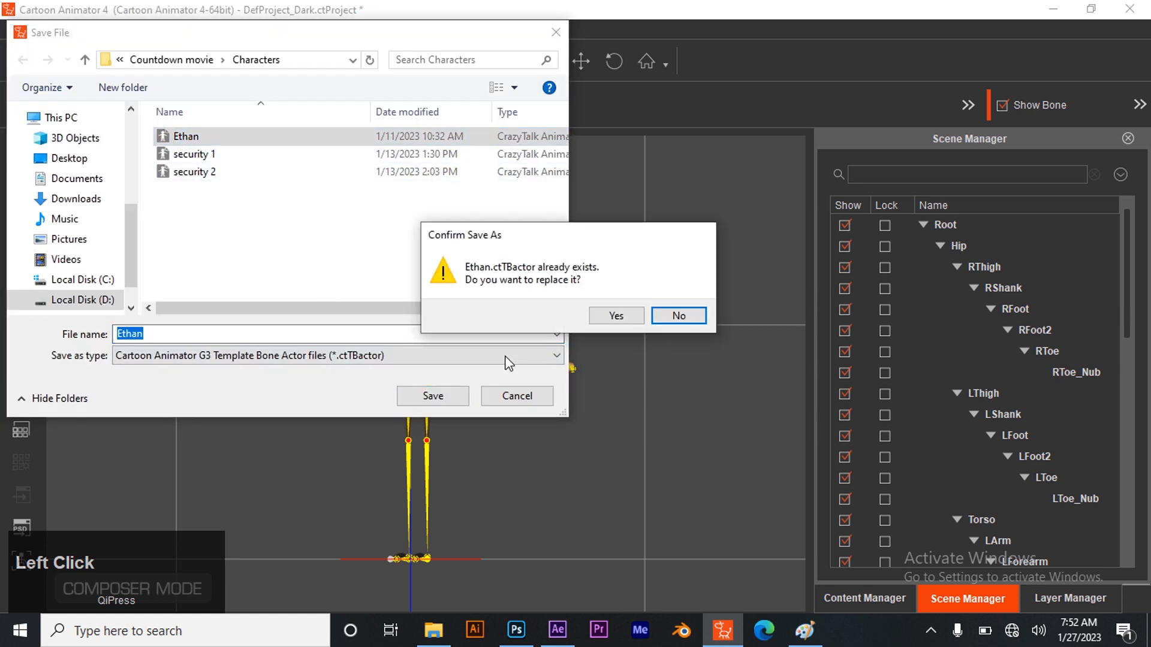
{"action": "left_click", "coordinate": [616, 316]}
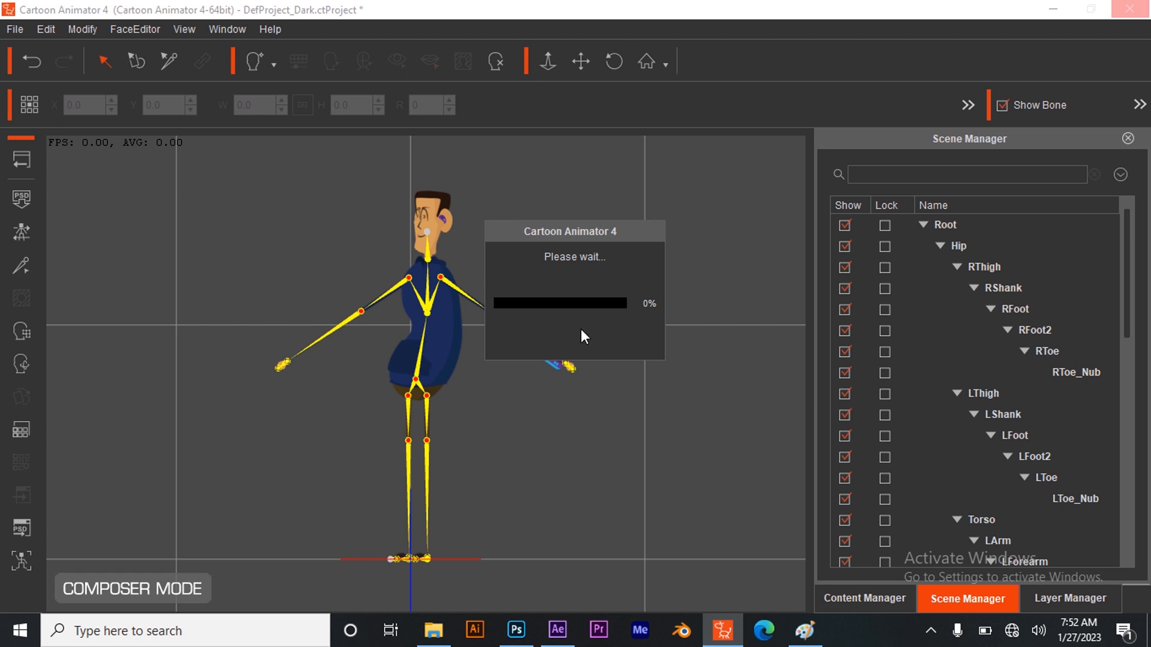
{"action": "left_click", "coordinate": [26, 157]}
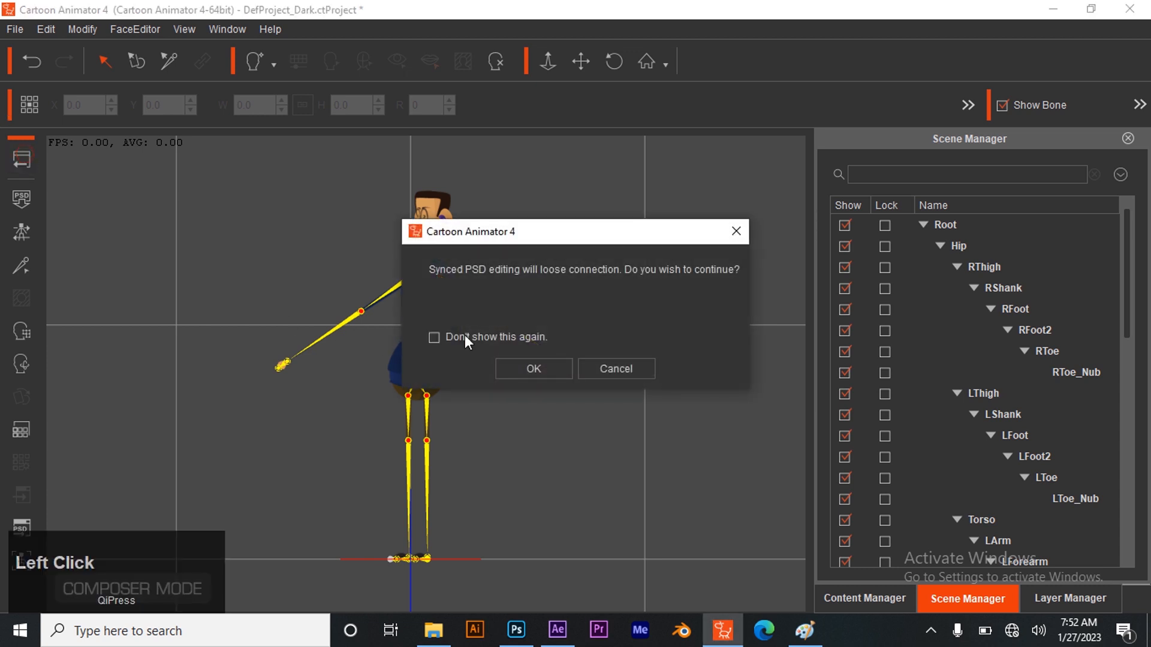
{"action": "left_click", "coordinate": [542, 365]}
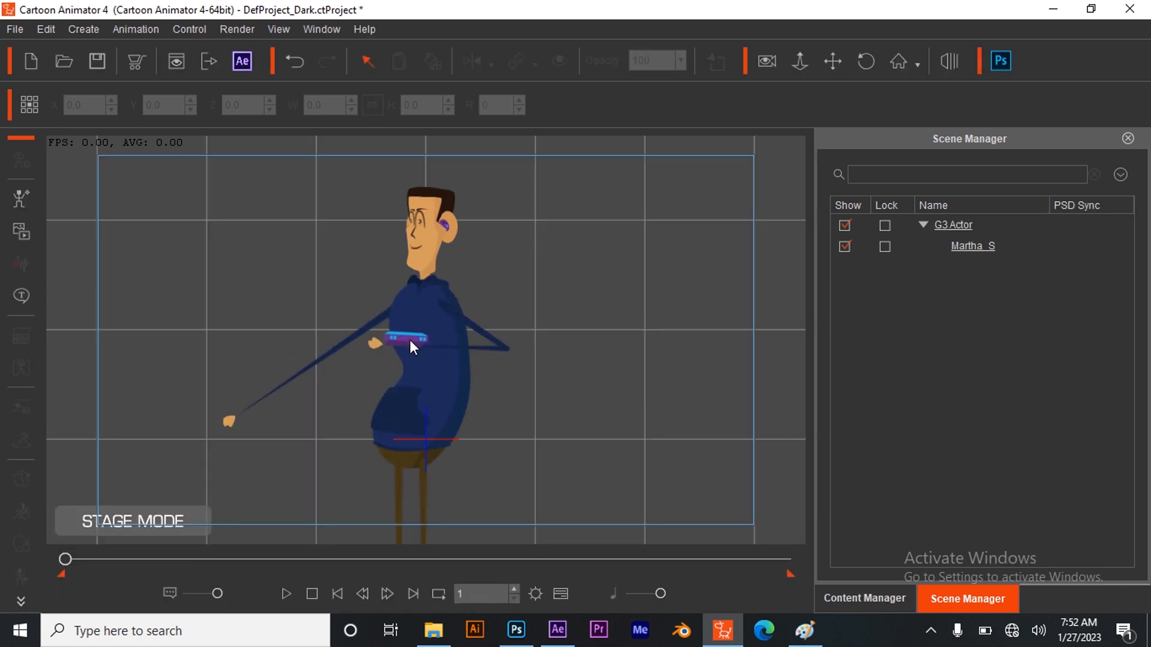
Preview the character's second LForearm sprite in the Sprite Editor, and switch back to the first one
{"action": "left_click", "coordinate": [415, 339]}
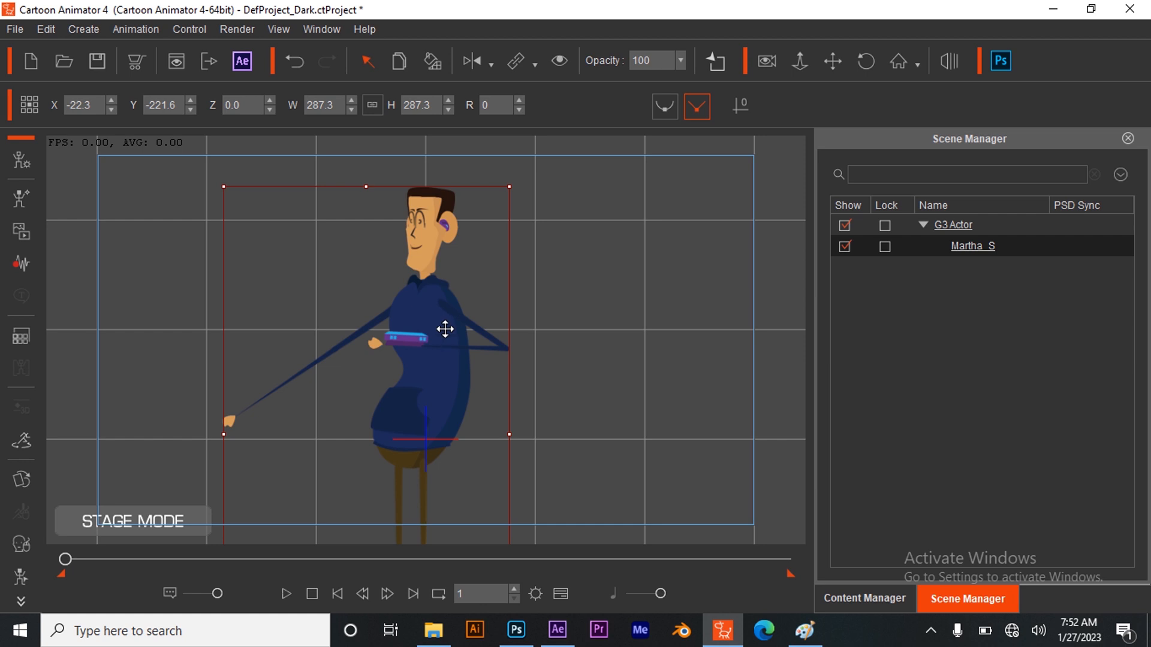
{"action": "left_click", "coordinate": [24, 475]}
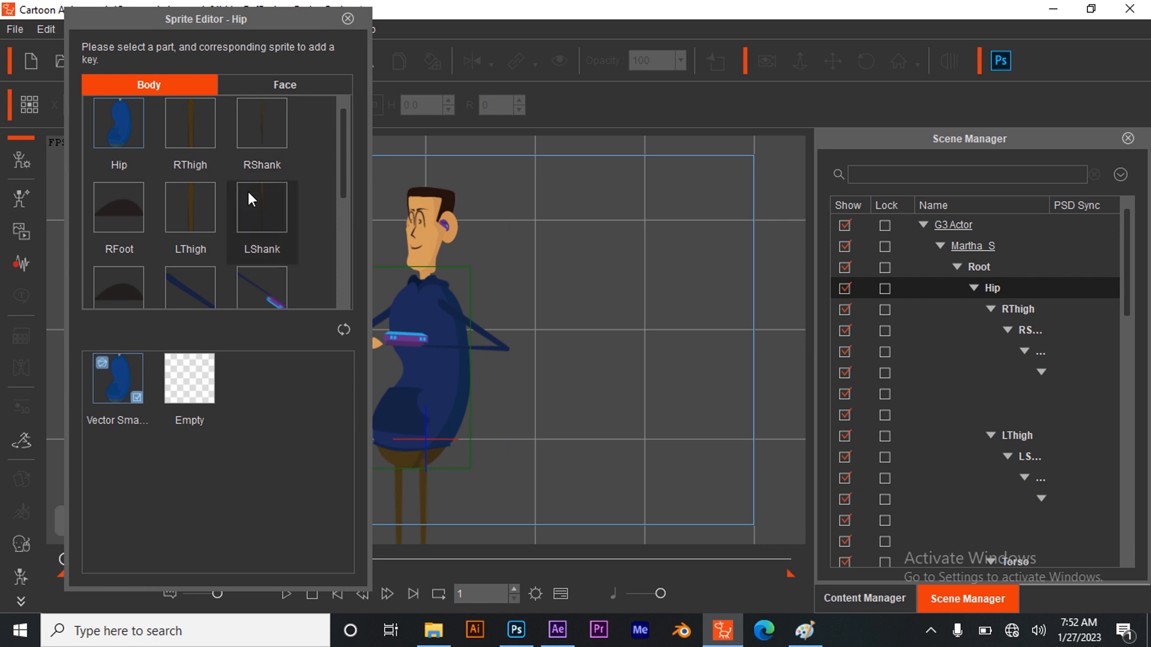
{"action": "left_click", "coordinate": [271, 290]}
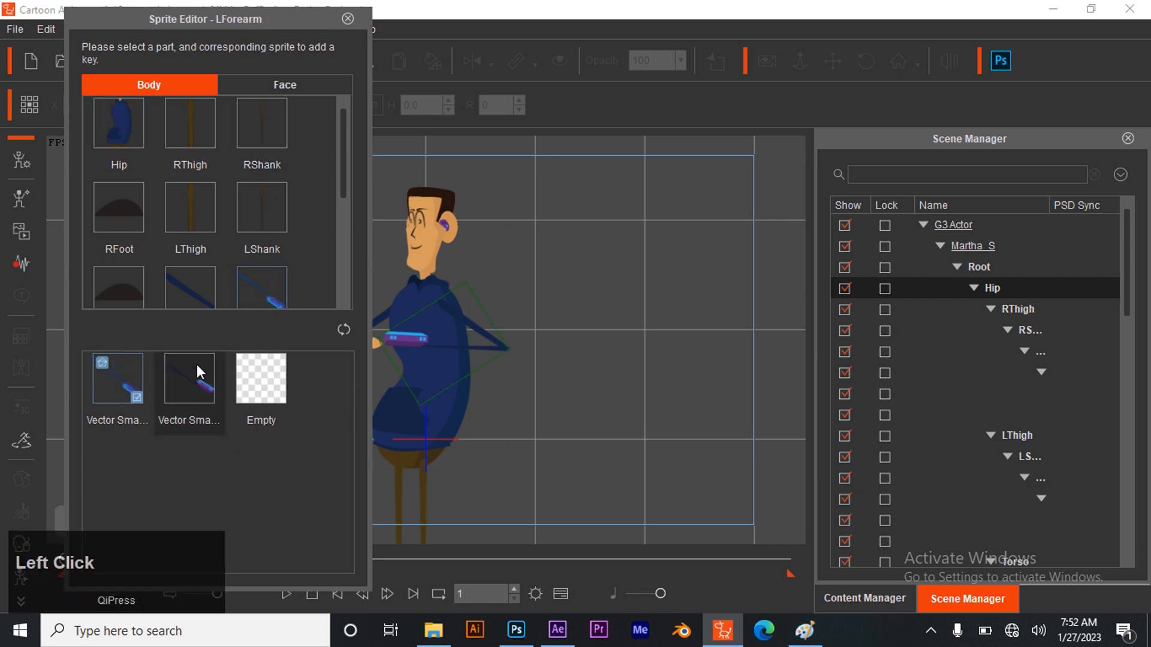
{"action": "left_click", "coordinate": [198, 373]}
{"action": "left_click", "coordinate": [118, 378]}
{"action": "left_click", "coordinate": [347, 18]}
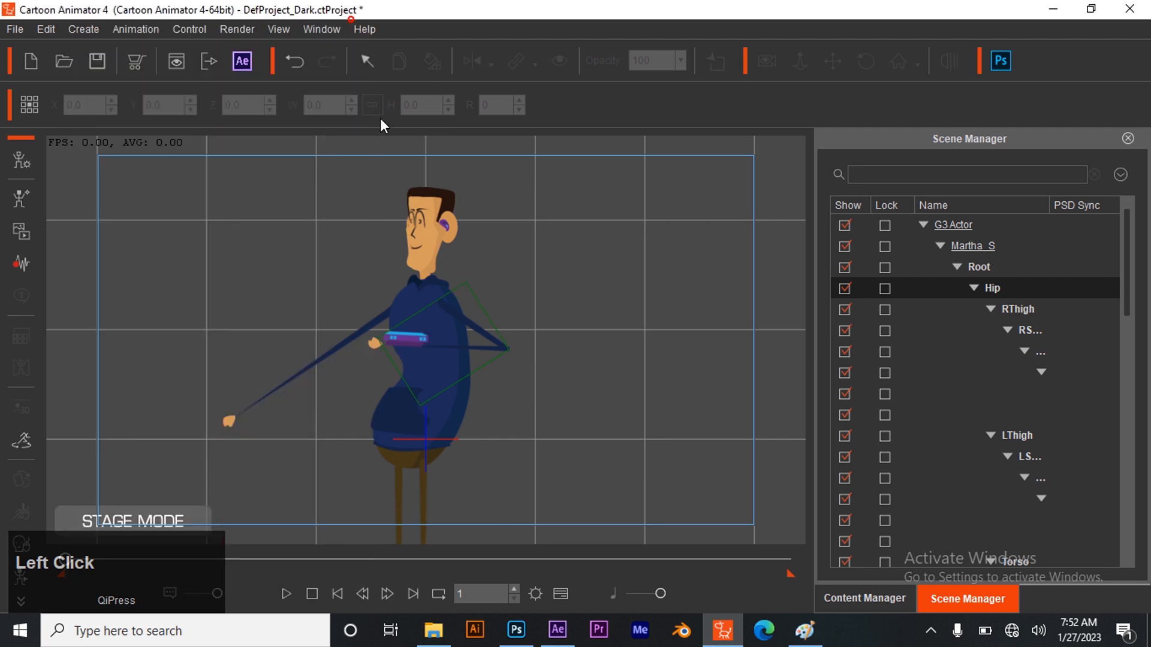
Select the character and turn its head to face forward with the Face Key Editor's head rotation gizmo
{"action": "left_click", "coordinate": [429, 341]}
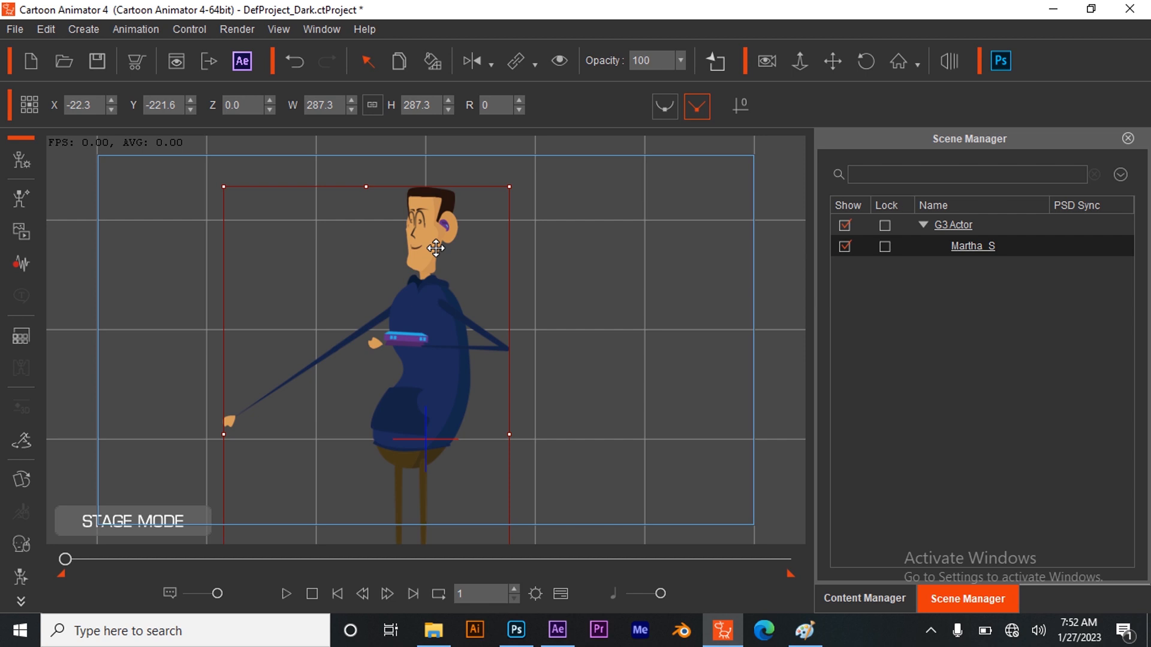
{"action": "key", "text": "k"}
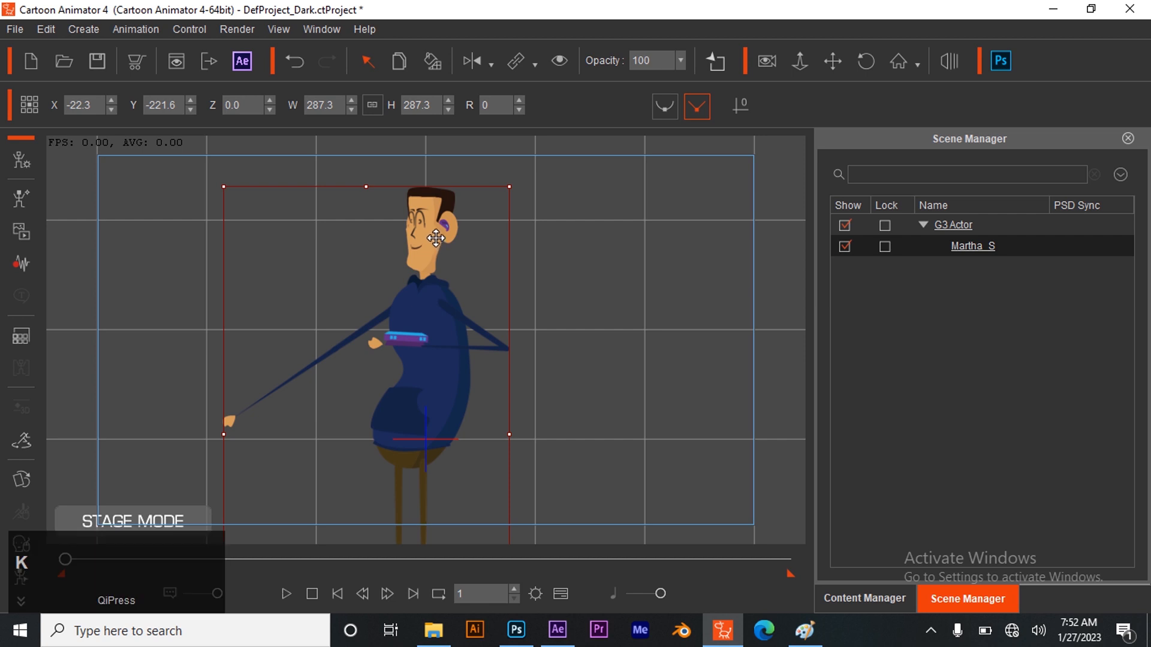
{"action": "left_click_drag", "start_coordinate": [436, 237], "coordinate": [533, 232]}
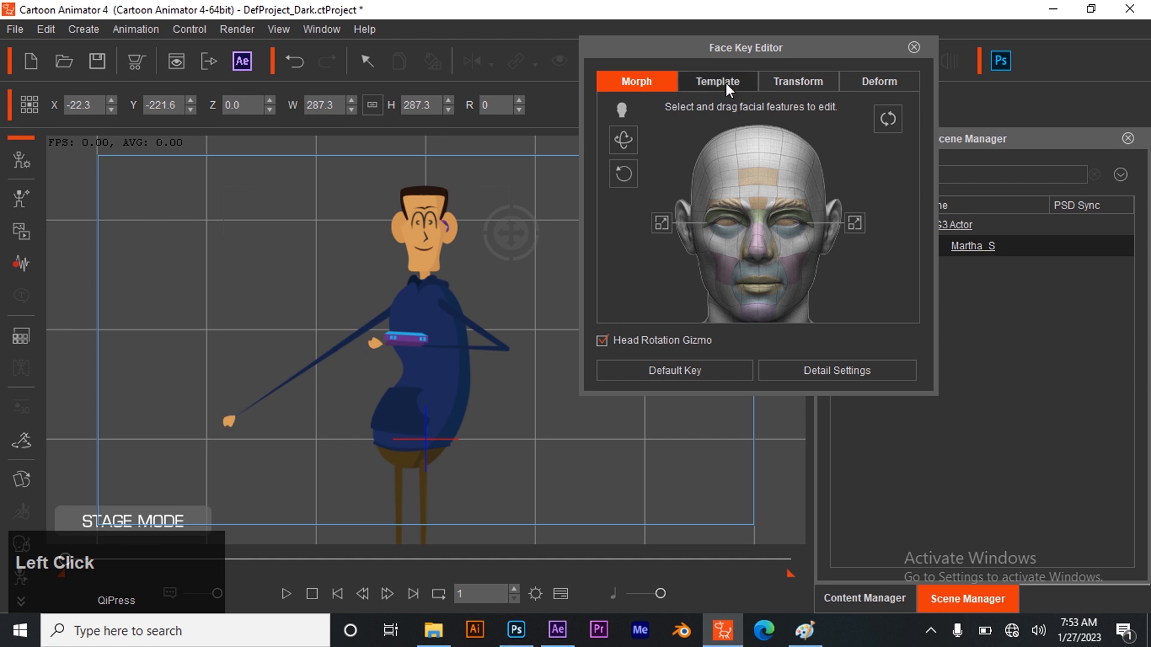
Try several face templates from the 02-Angry expression style and apply Angry_2
{"action": "left_click", "coordinate": [722, 83]}
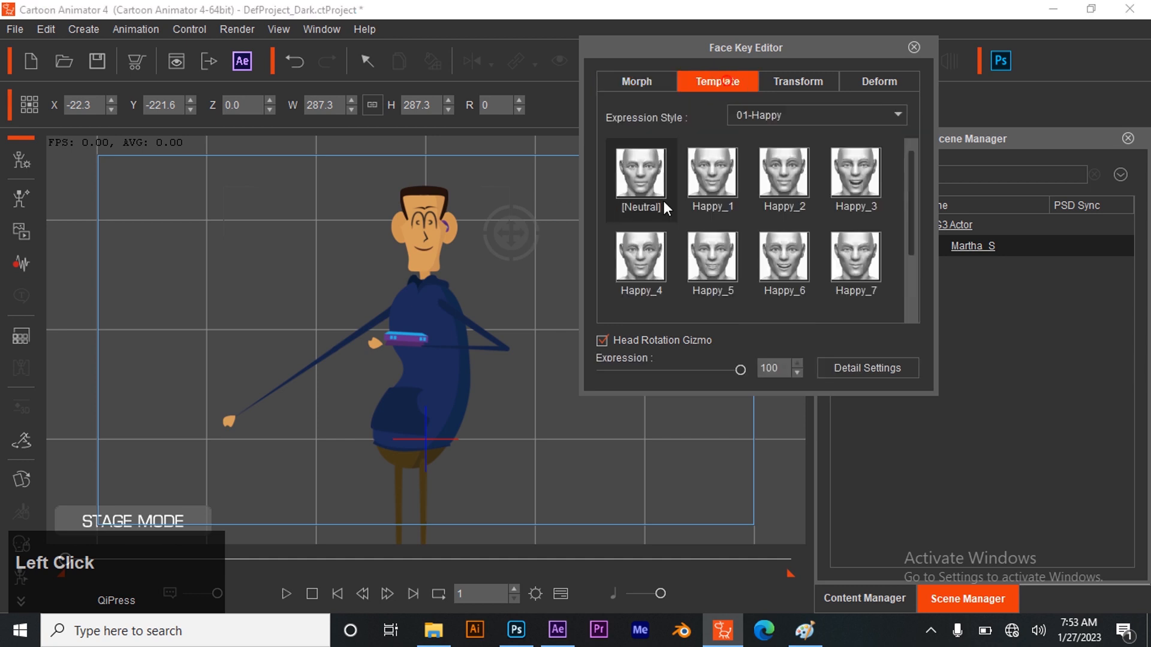
{"action": "left_click", "coordinate": [804, 127]}
{"action": "left_click", "coordinate": [769, 147]}
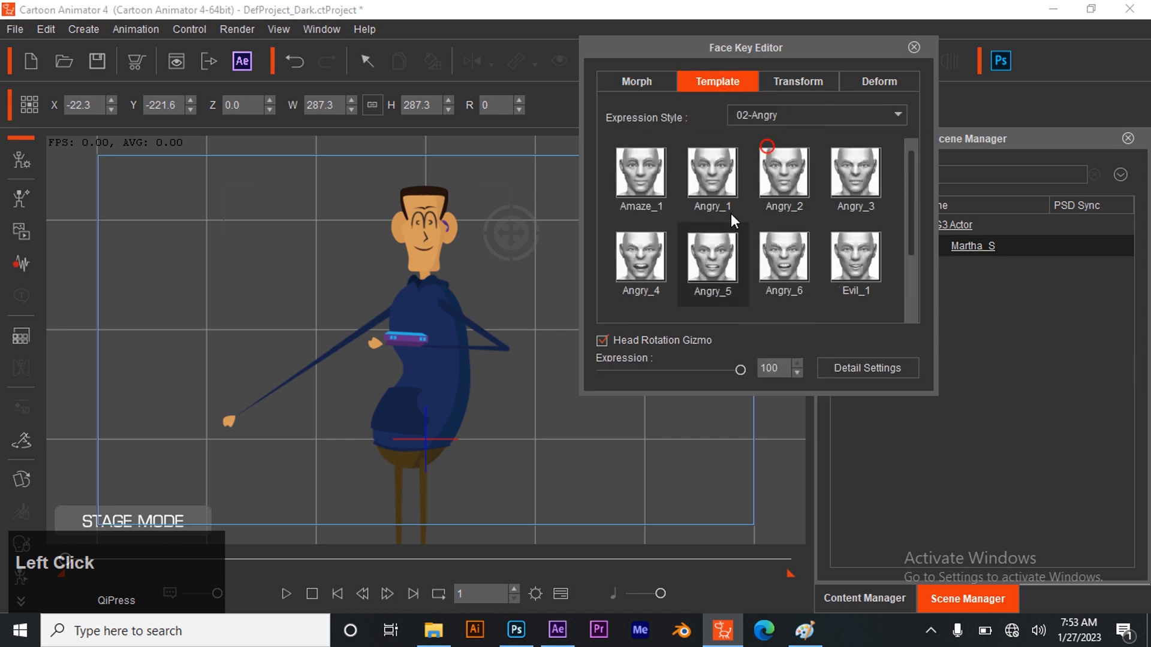
{"action": "left_click", "coordinate": [723, 257]}
{"action": "left_click", "coordinate": [788, 271]}
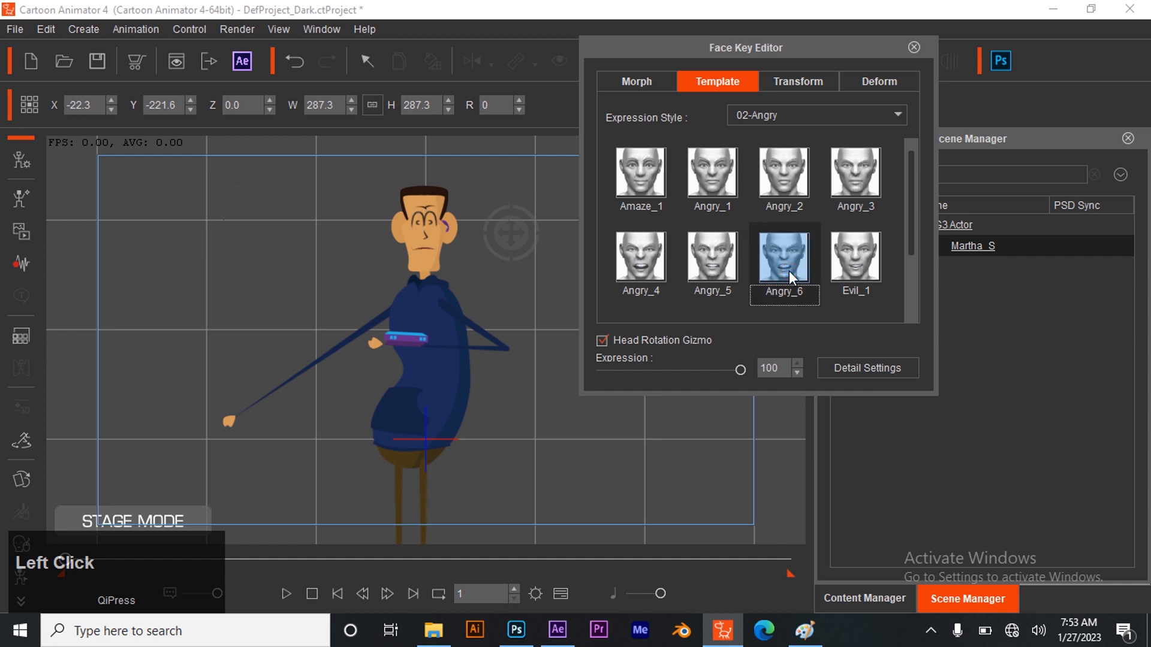
{"action": "left_click", "coordinate": [714, 187]}
{"action": "left_click", "coordinate": [800, 182]}
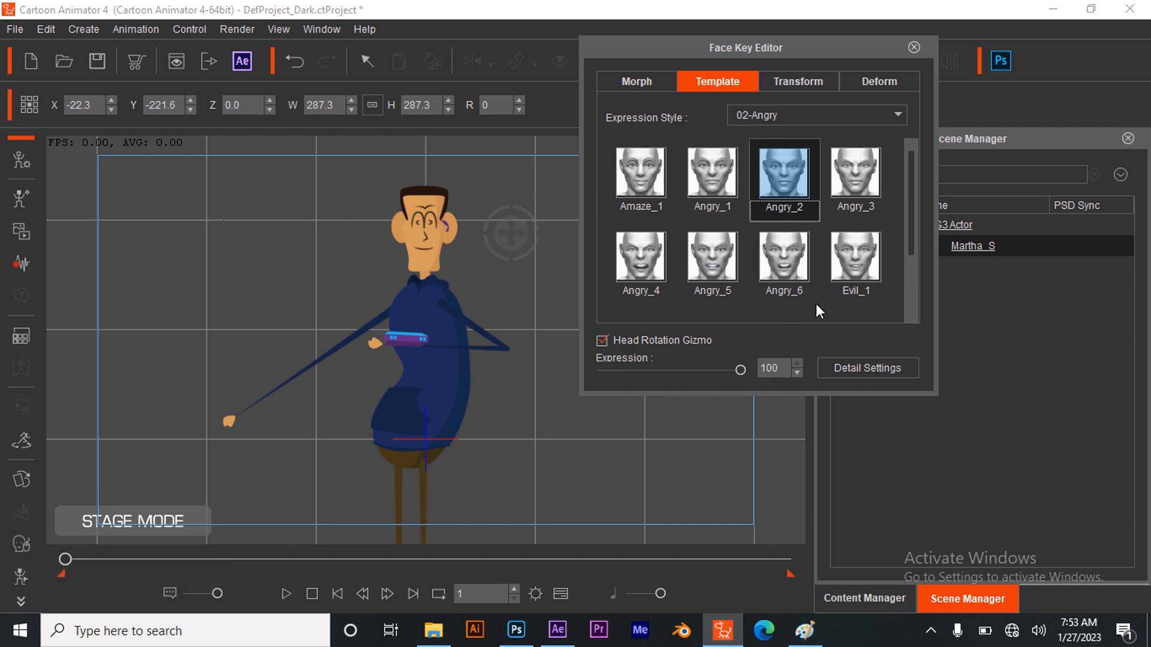
Work on both eyes with the face morph controls, and close the Face Key Editor
{"action": "left_click", "coordinate": [635, 78]}
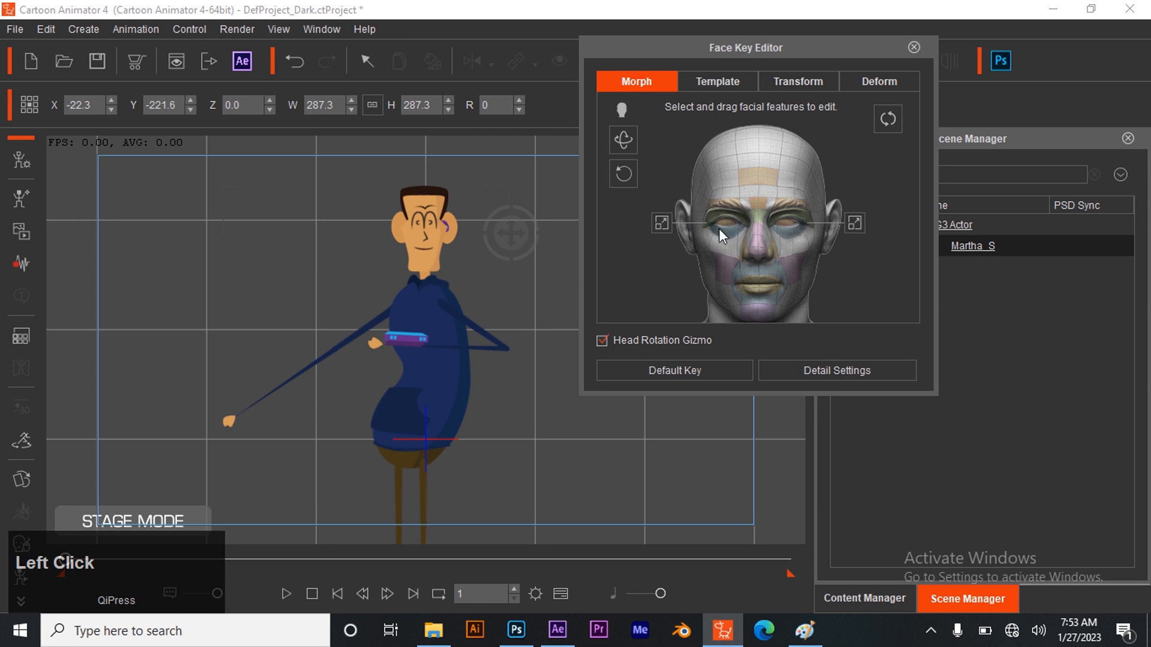
{"action": "left_click", "coordinate": [725, 222]}
{"action": "left_click", "coordinate": [785, 225], "text": "shift"}
{"action": "left_click", "coordinate": [785, 225]}
{"action": "left_click", "coordinate": [914, 47]}
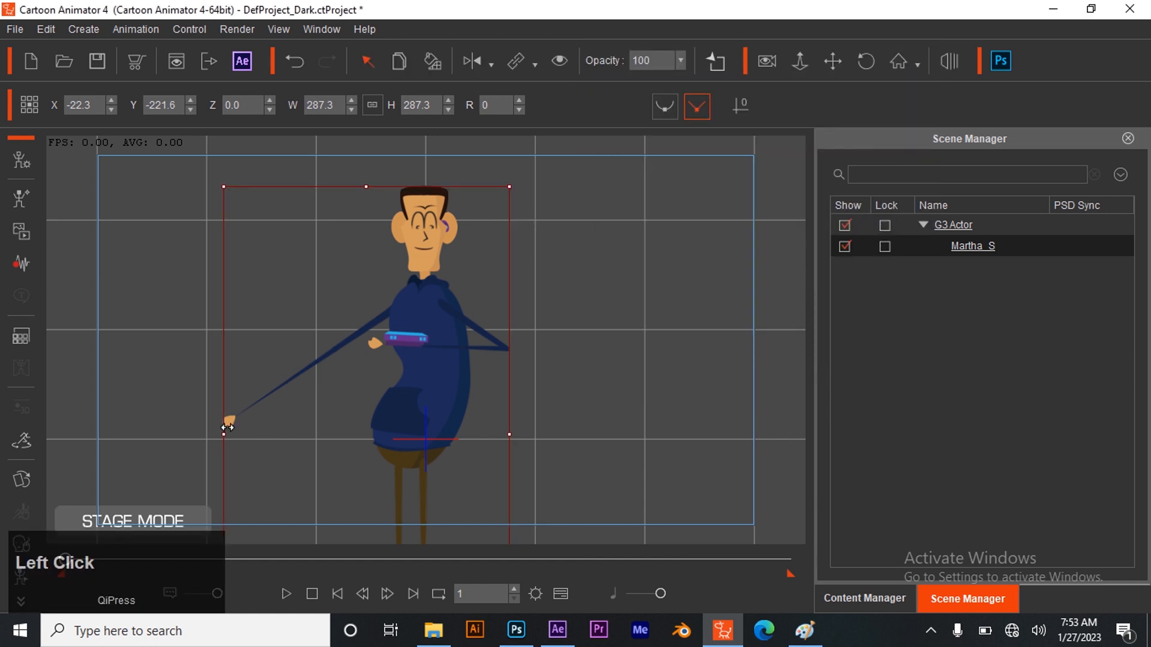
Open the 2D Motion Key Editor, leave Constraints off, and bring the right hand across the torso to the wrist device
{"action": "left_click", "coordinate": [233, 420]}
{"action": "left_click", "coordinate": [18, 581]}
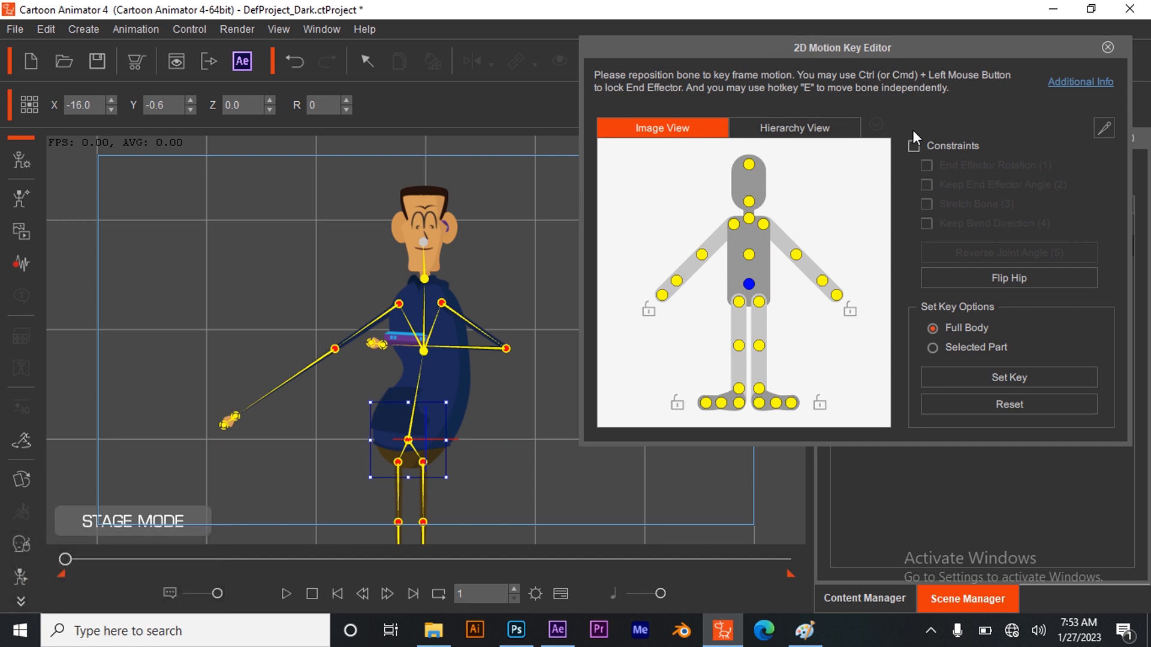
{"action": "left_click", "coordinate": [914, 146]}
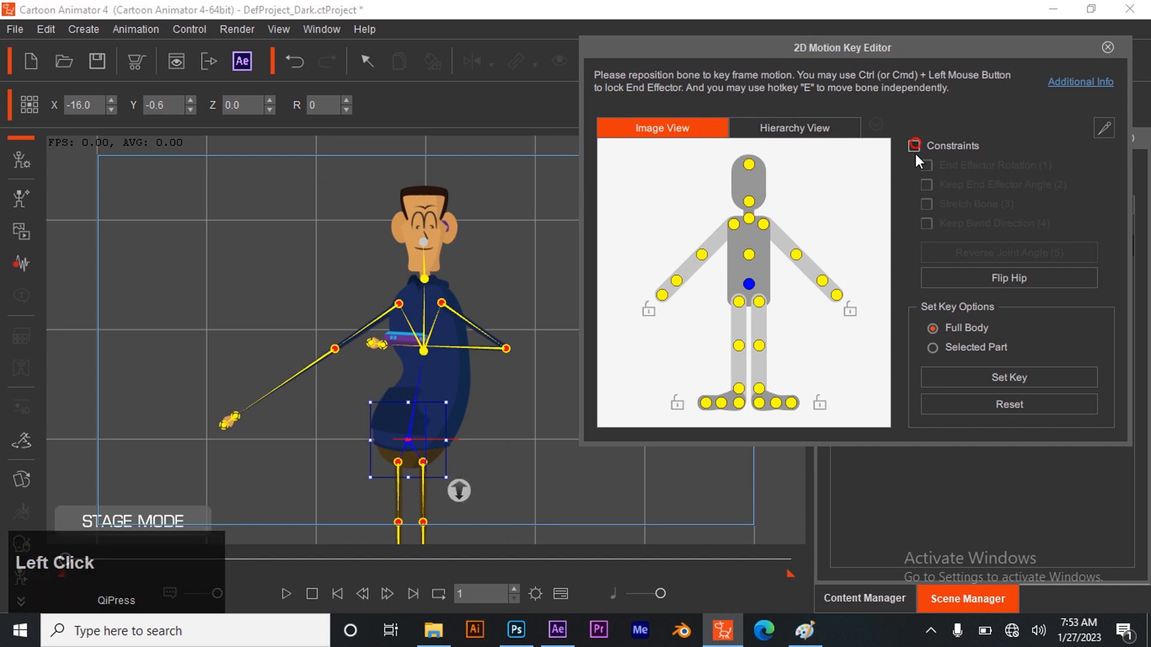
{"action": "left_click", "coordinate": [914, 146]}
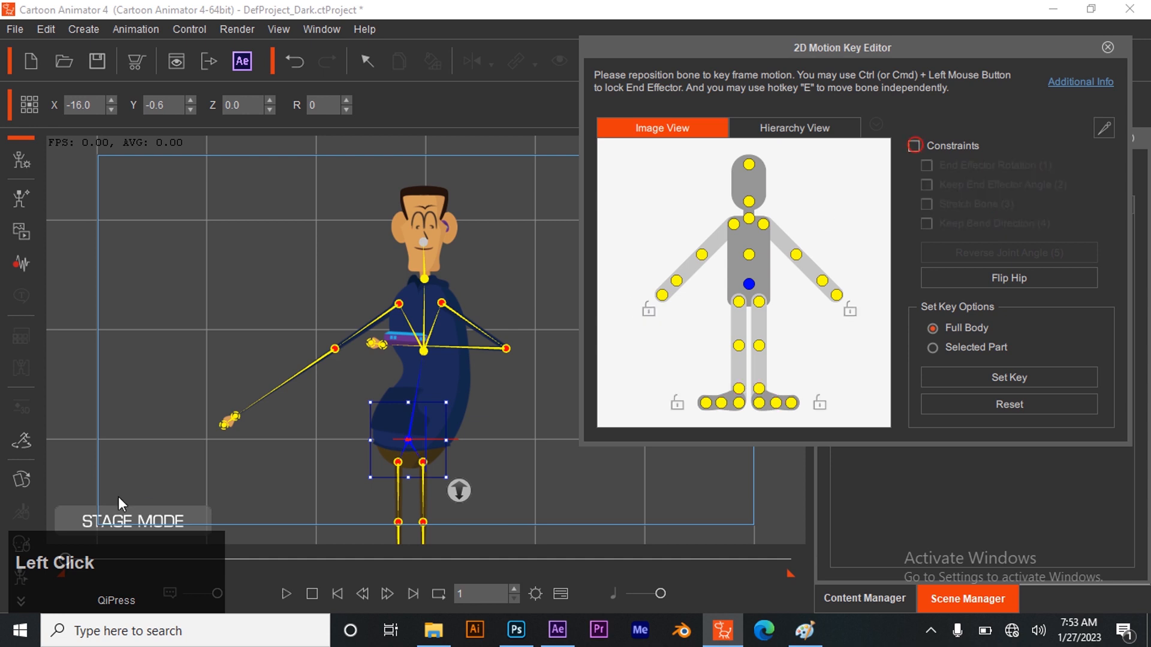
{"action": "left_click", "coordinate": [237, 415]}
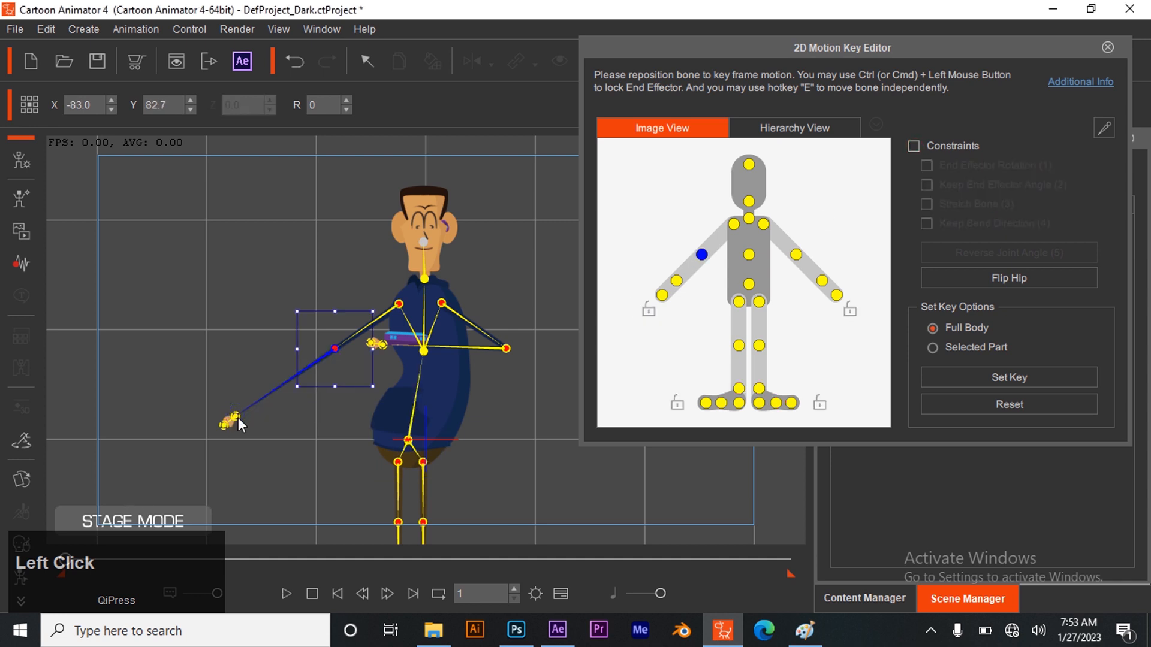
{"action": "left_click", "coordinate": [234, 415]}
{"action": "left_click_drag", "start_coordinate": [233, 413], "coordinate": [413, 339]}
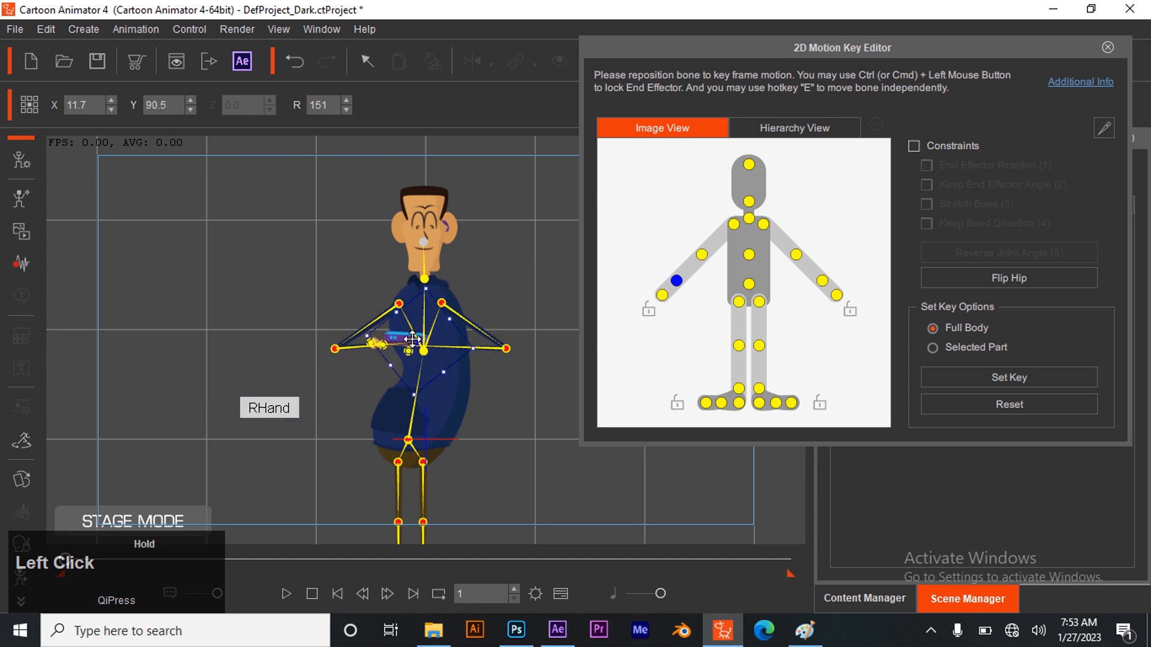
Raise the right elbow and bring the right hand back over the wrist device
{"action": "left_click", "coordinate": [333, 350]}
{"action": "left_click_drag", "start_coordinate": [333, 350], "coordinate": [352, 322]}
{"action": "left_click", "coordinate": [433, 315]}
{"action": "left_click_drag", "start_coordinate": [430, 310], "coordinate": [400, 333]}
Try moving the left elbow inward across the torso, and undo the move
{"action": "left_click", "coordinate": [508, 346]}
{"action": "left_click_drag", "start_coordinate": [508, 347], "coordinate": [399, 353]}
{"action": "left_click", "coordinate": [355, 330]}
{"action": "key", "text": "ctrl+z"}
{"action": "key", "text": "ctrl+z"}
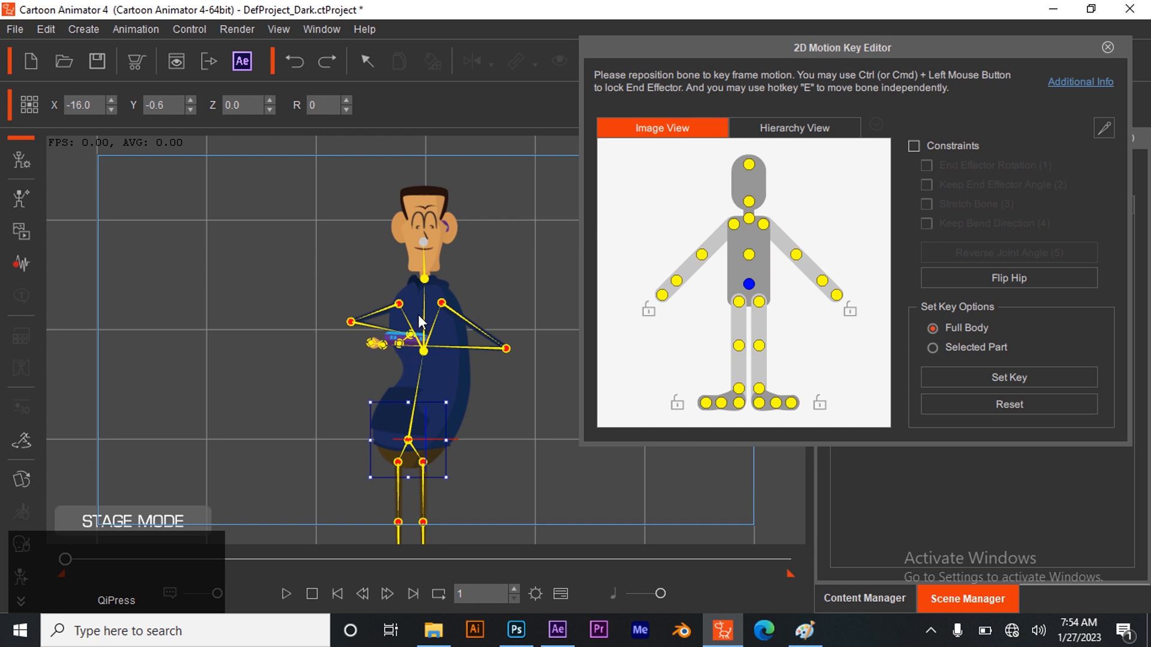
Move the right elbow outward, reposition the right hand above the wrist device, and adjust the direction of its fingertips
{"action": "left_click_drag", "start_coordinate": [353, 324], "coordinate": [328, 328]}
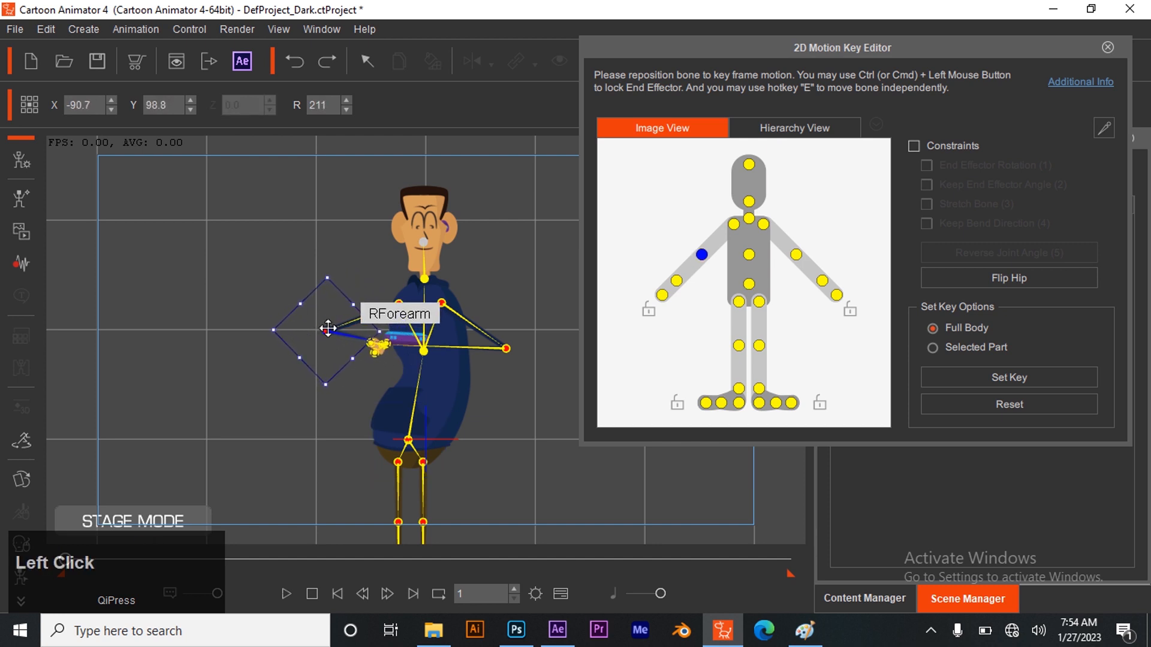
{"action": "left_click", "coordinate": [371, 338]}
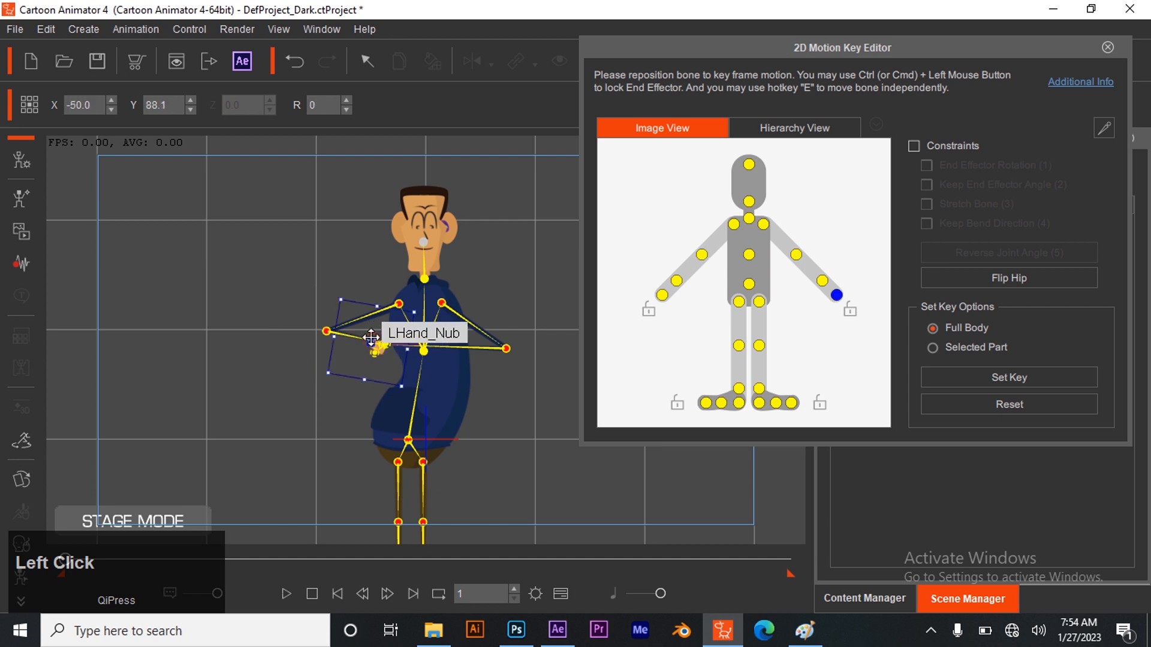
{"action": "left_click", "coordinate": [676, 281]}
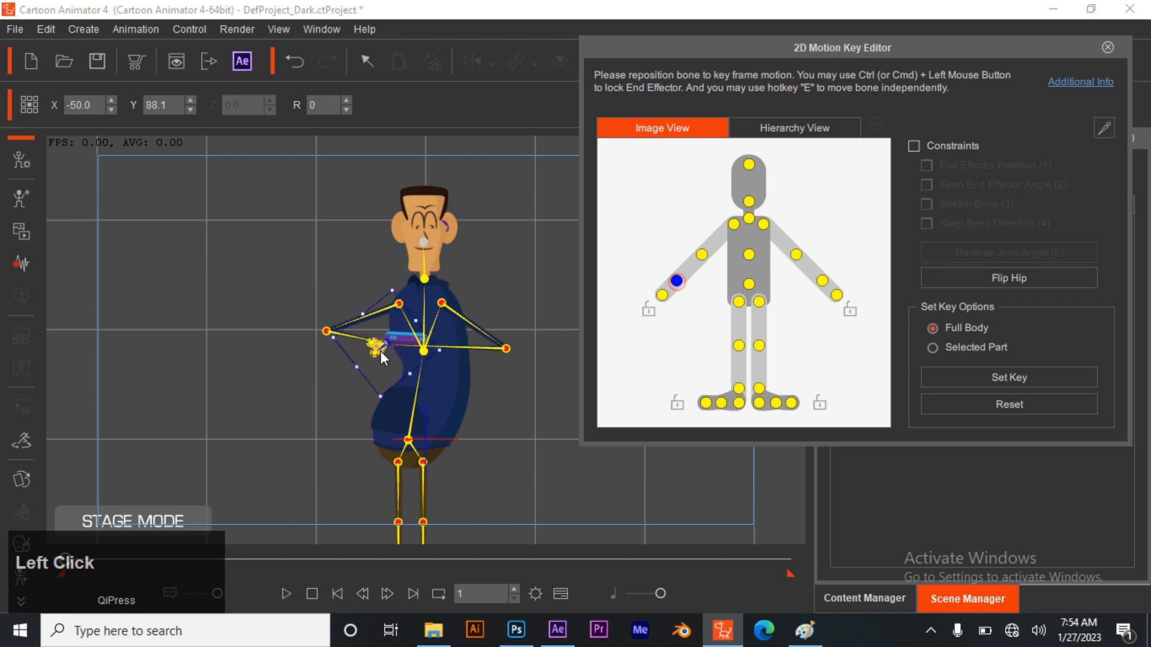
{"action": "left_click_drag", "start_coordinate": [411, 332], "coordinate": [413, 334]}
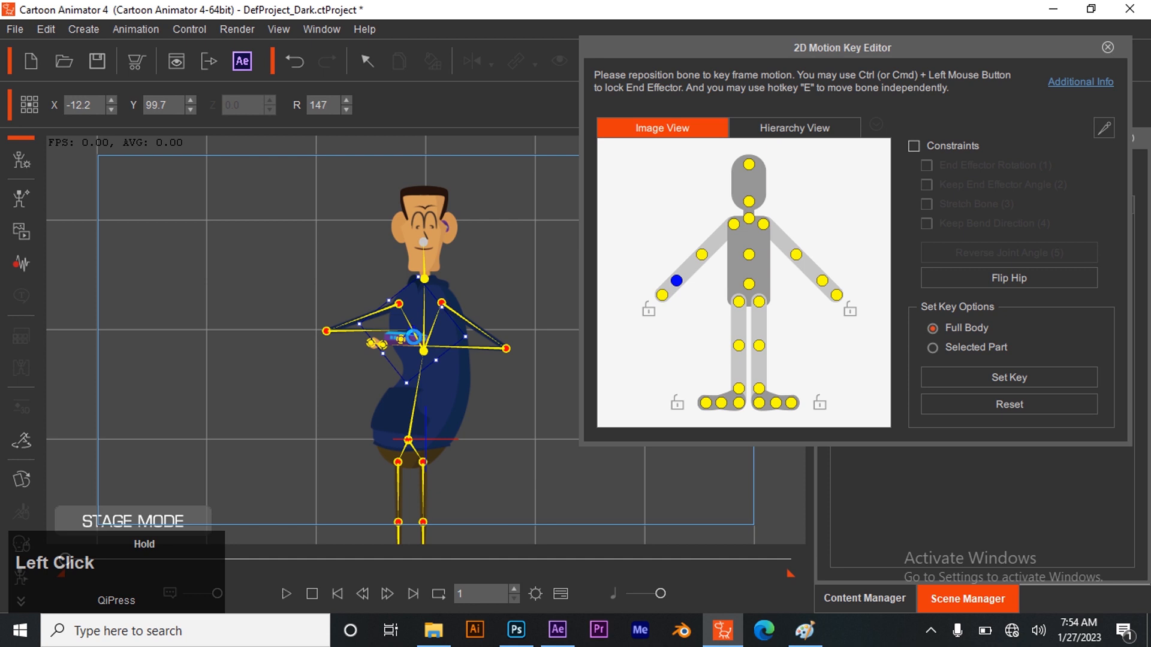
{"action": "left_click", "coordinate": [662, 294]}
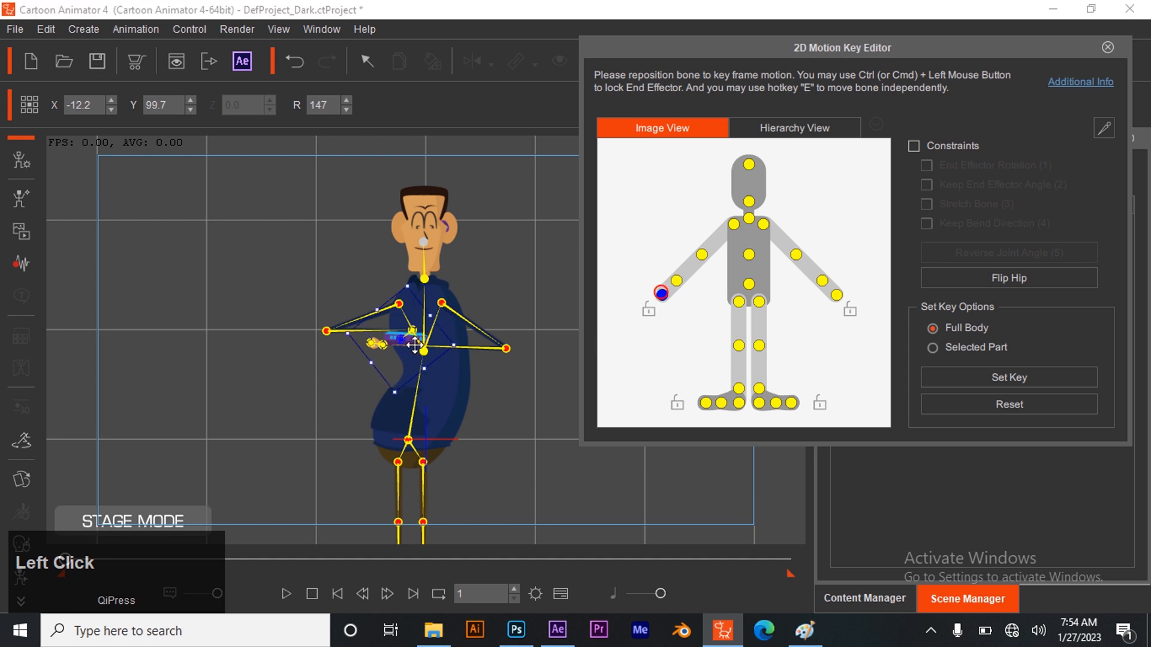
{"action": "left_click_drag", "start_coordinate": [430, 344], "coordinate": [413, 330]}
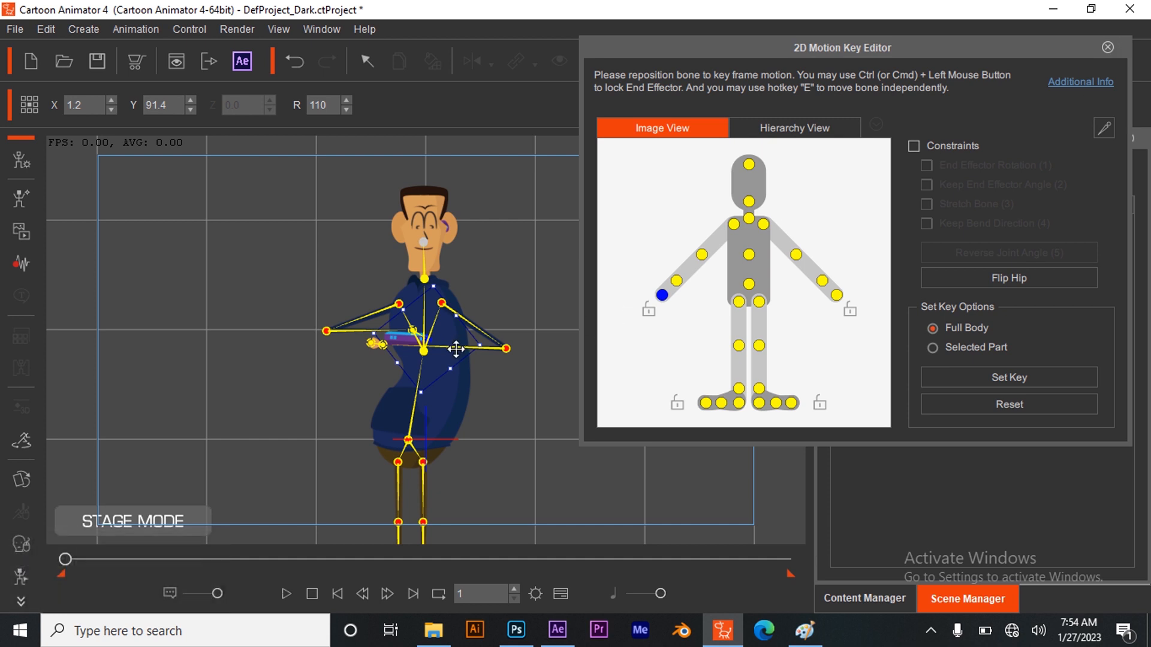
Lower the left hand slightly, place the right hand just above the wrist device, and close the 2D Motion Key Editor
{"action": "left_click", "coordinate": [509, 348]}
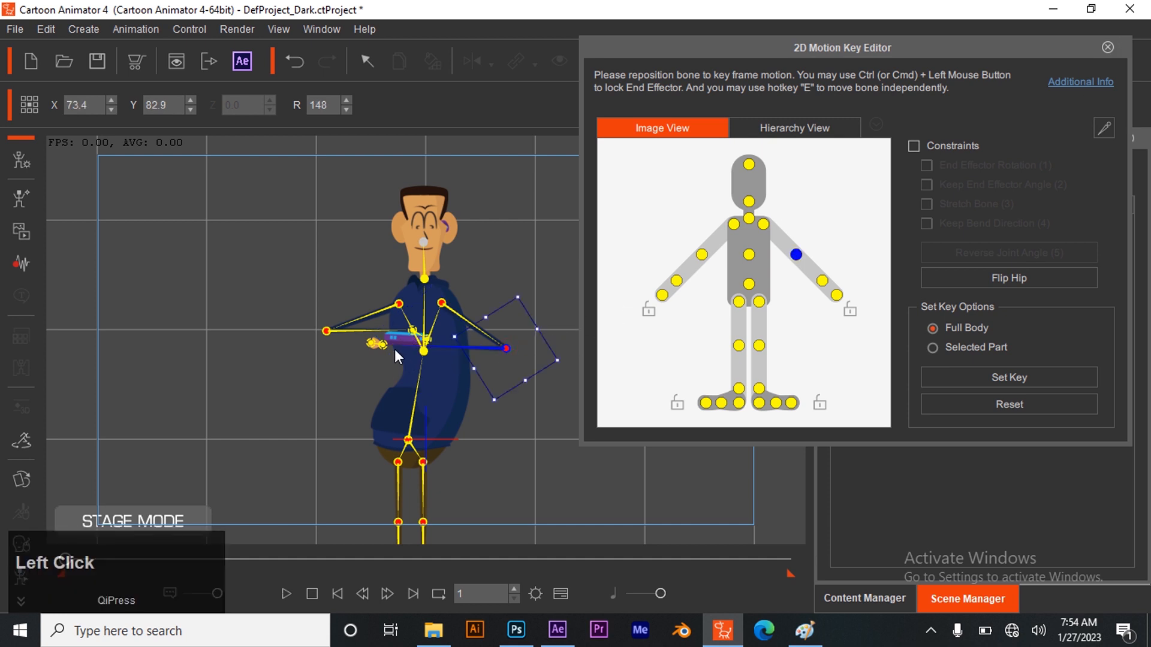
{"action": "left_click", "coordinate": [820, 284]}
{"action": "mouse_move", "coordinate": [380, 343]}
{"action": "left_mouse_down"}
{"action": "mouse_move", "coordinate": [389, 363]}
{"action": "mouse_move", "coordinate": [384, 354]}
{"action": "left_mouse_up"}
{"action": "left_click", "coordinate": [413, 334]}
{"action": "left_click_drag", "start_coordinate": [410, 333], "coordinate": [397, 339]}
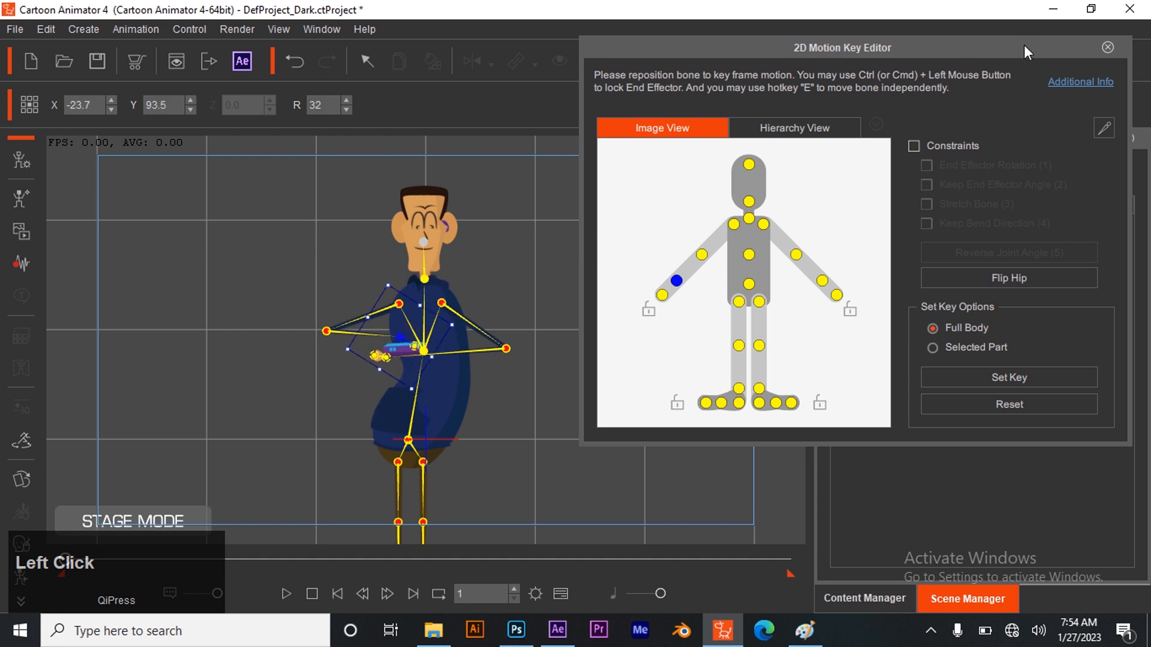
{"action": "left_click", "coordinate": [1108, 47]}
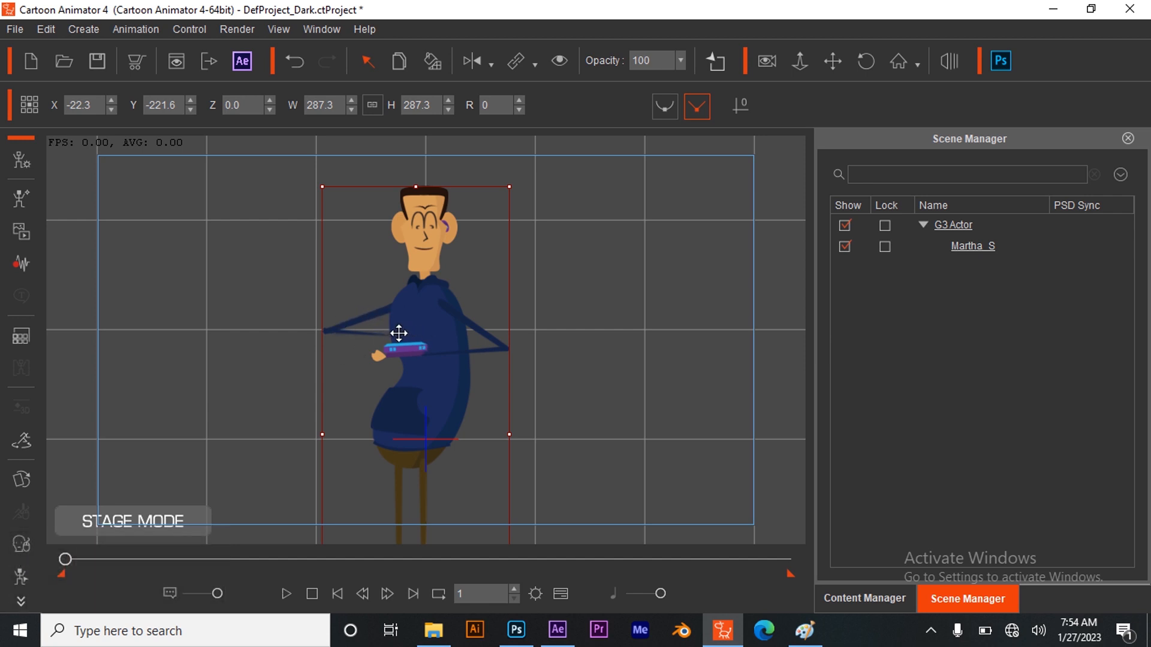
Bring the RHand and RForearm sprites to the front of the layer order in the Layer Editor, and close it
{"action": "left_click", "coordinate": [24, 599]}
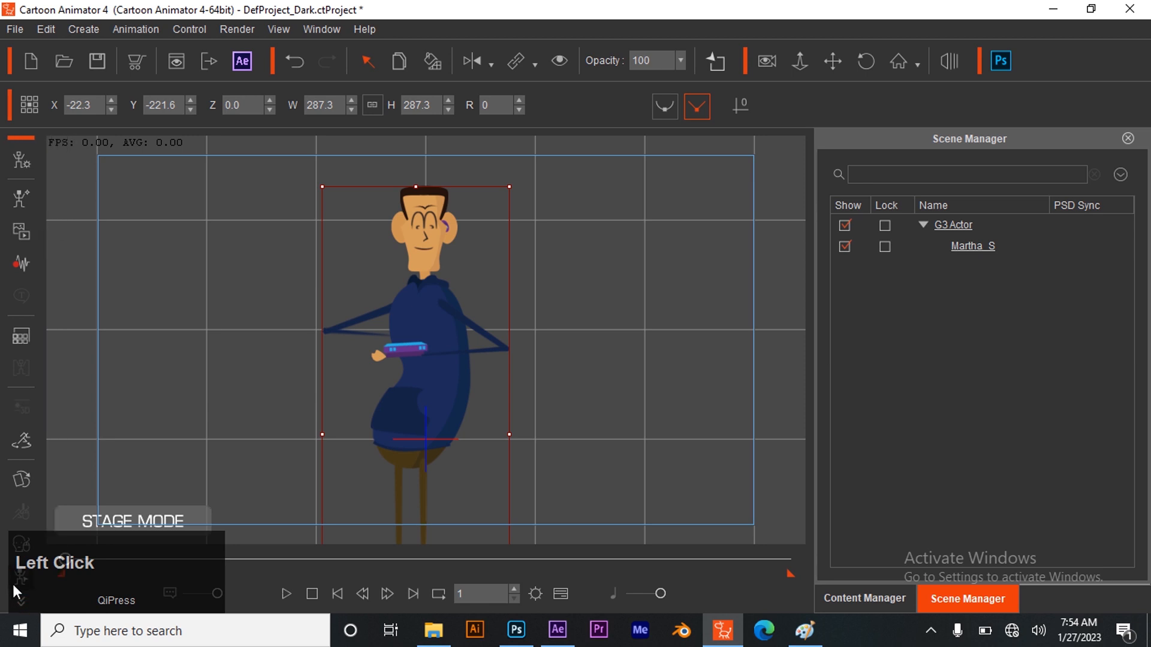
{"action": "left_click", "coordinate": [21, 603]}
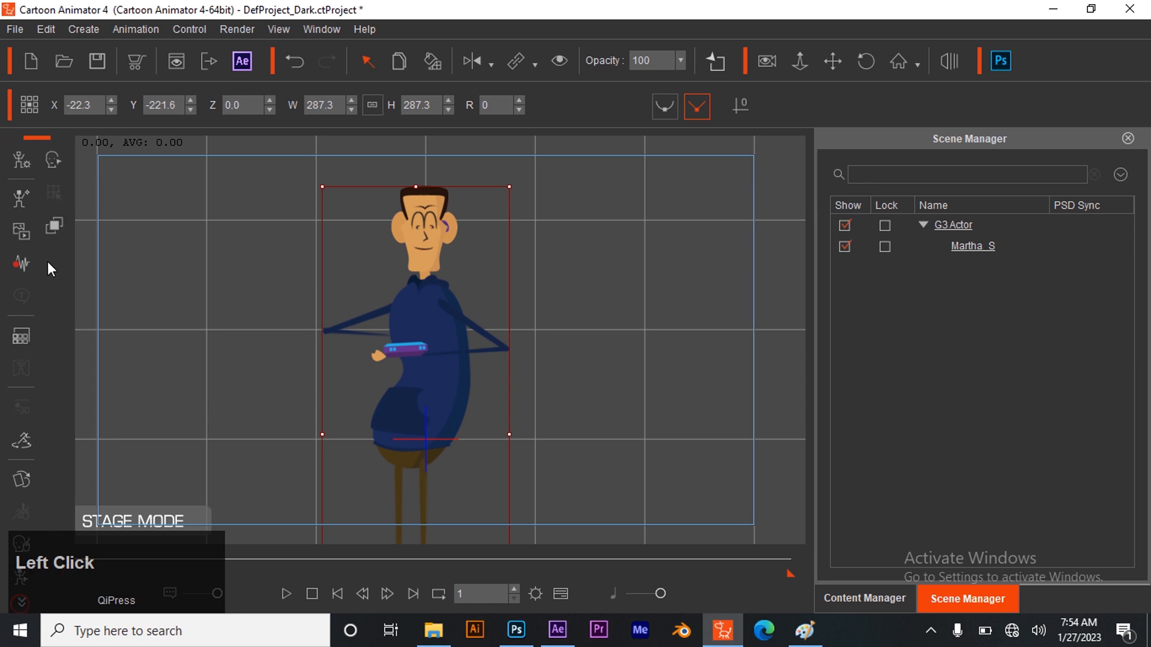
{"action": "left_click", "coordinate": [55, 227]}
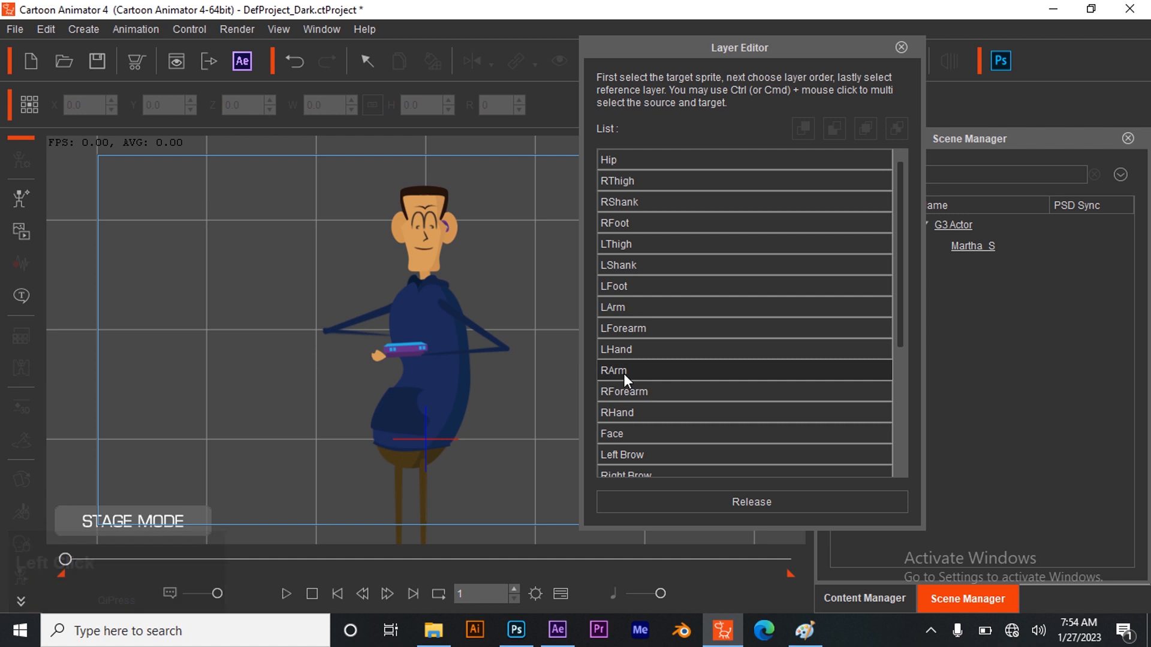
{"action": "left_click", "coordinate": [685, 357]}
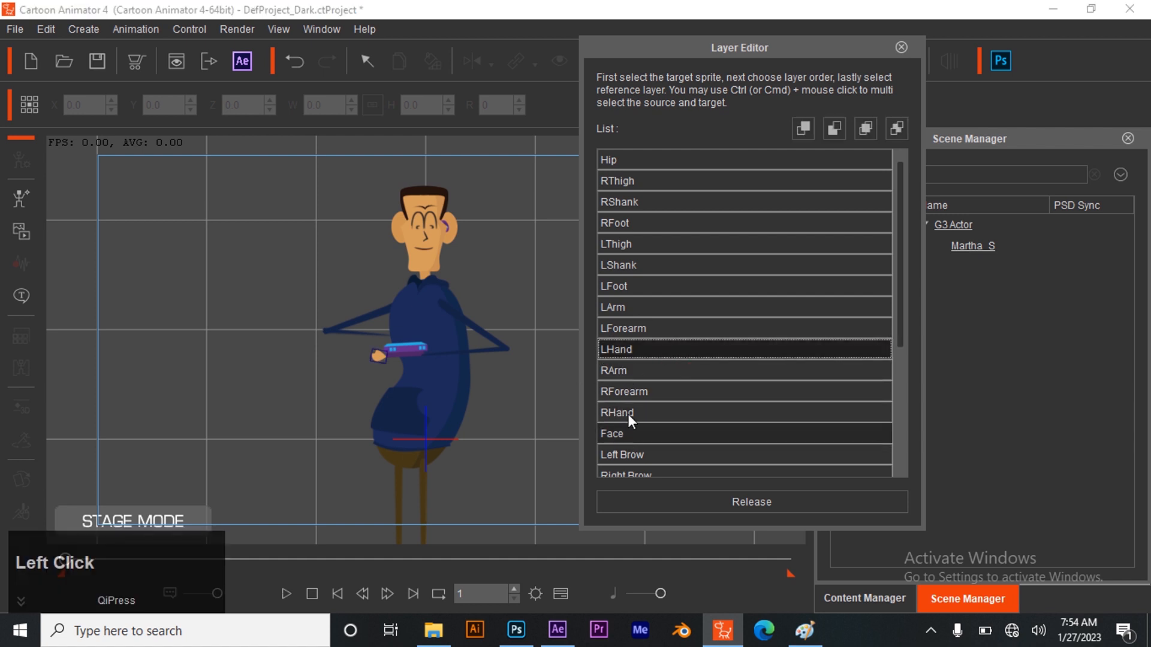
{"action": "scroll", "coordinate": [636, 408], "scroll_direction": "down", "scroll_amount": 3}
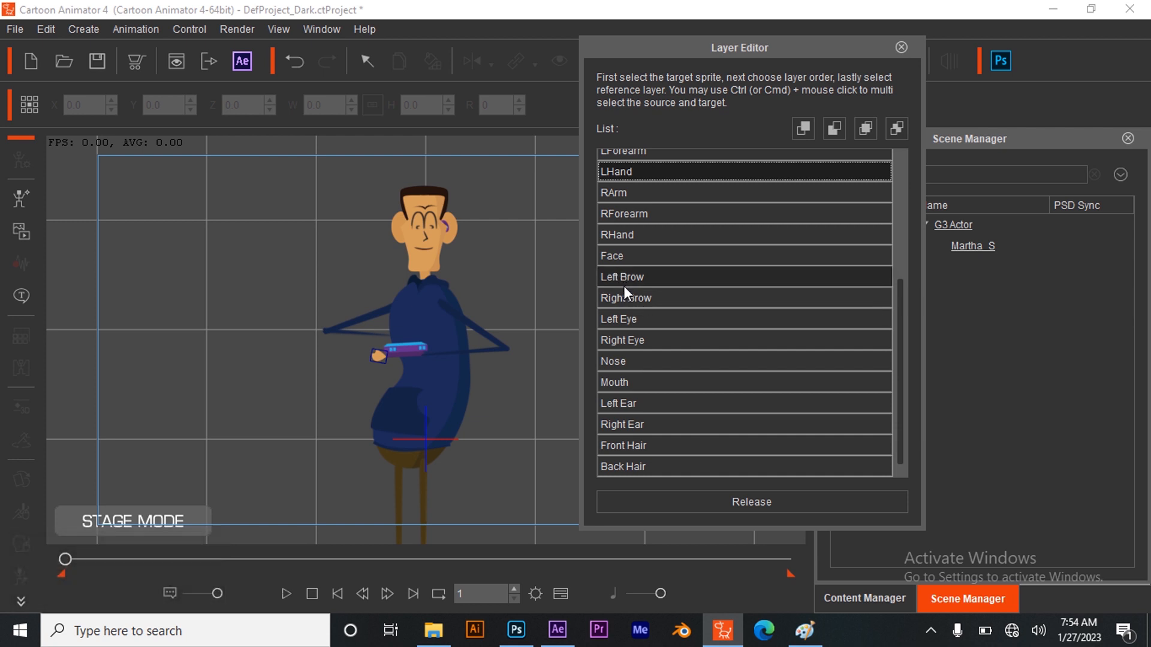
{"action": "left_click", "coordinate": [642, 238]}
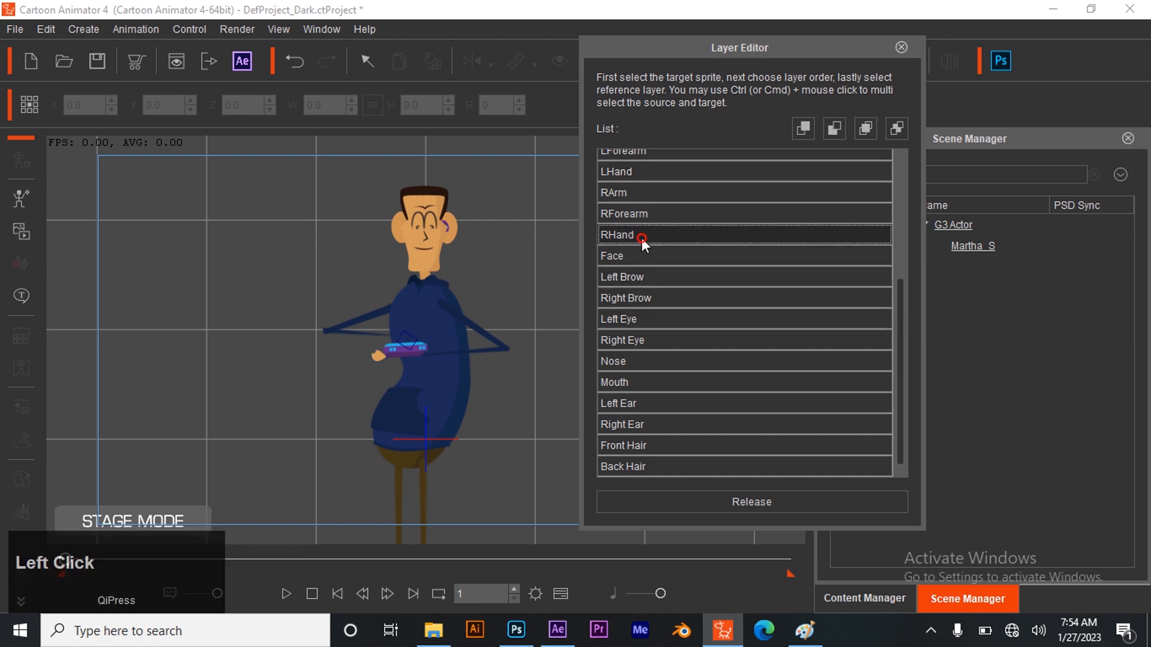
{"action": "left_click", "coordinate": [639, 219], "text": "ctrl"}
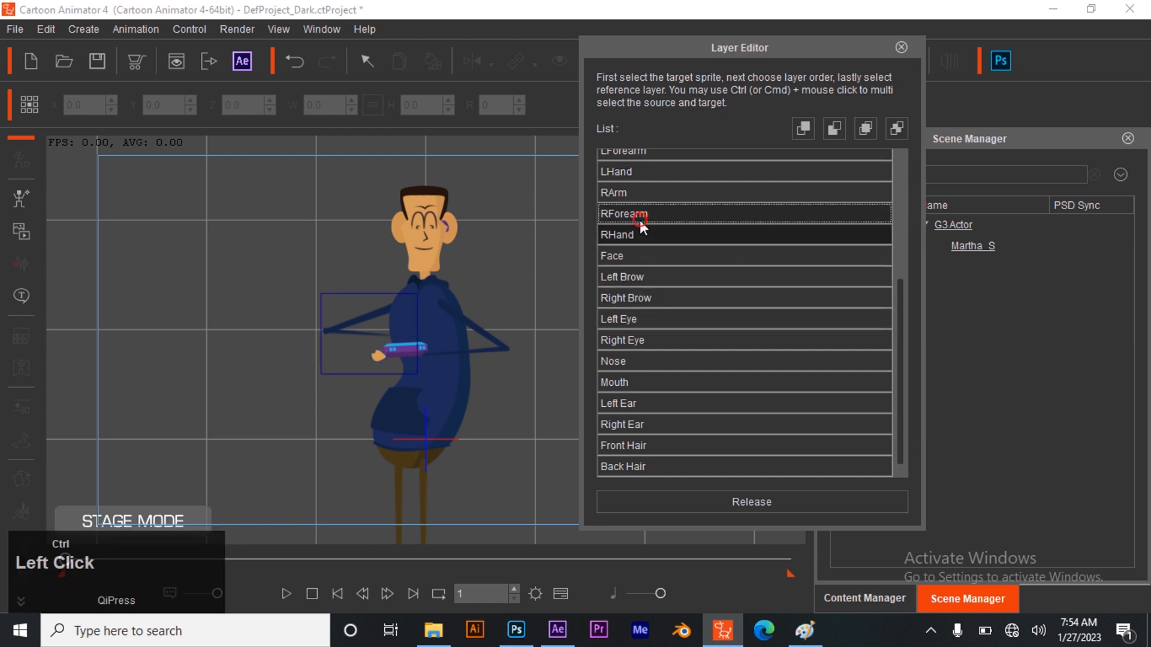
{"action": "left_click", "coordinate": [865, 128]}
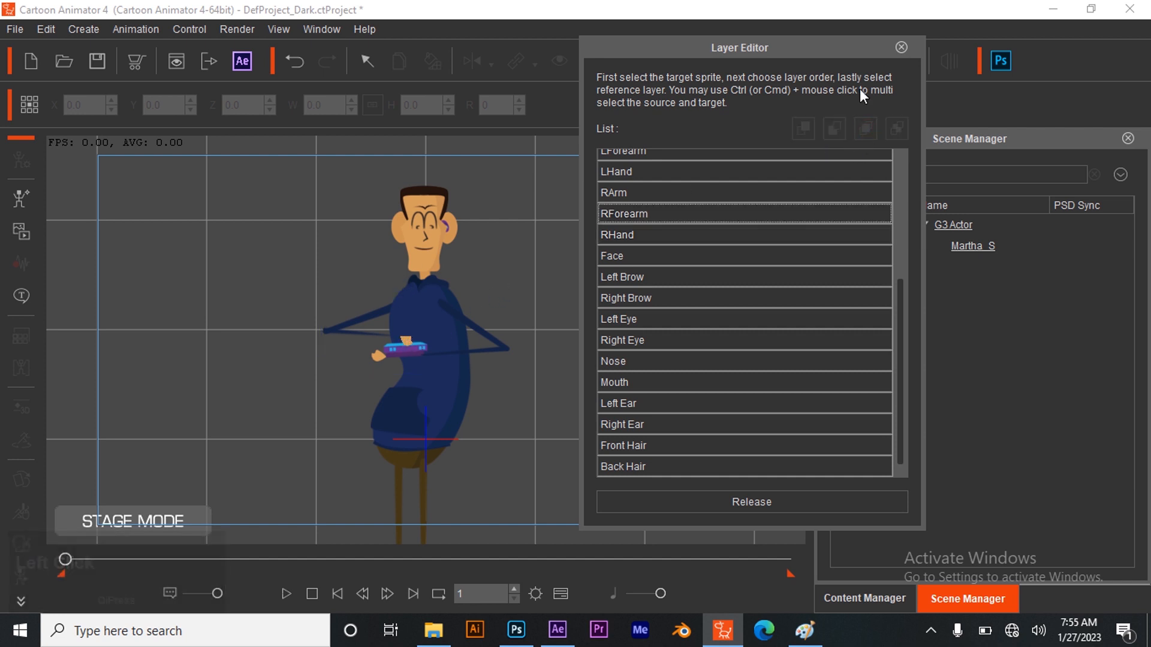
{"action": "left_click", "coordinate": [901, 48]}
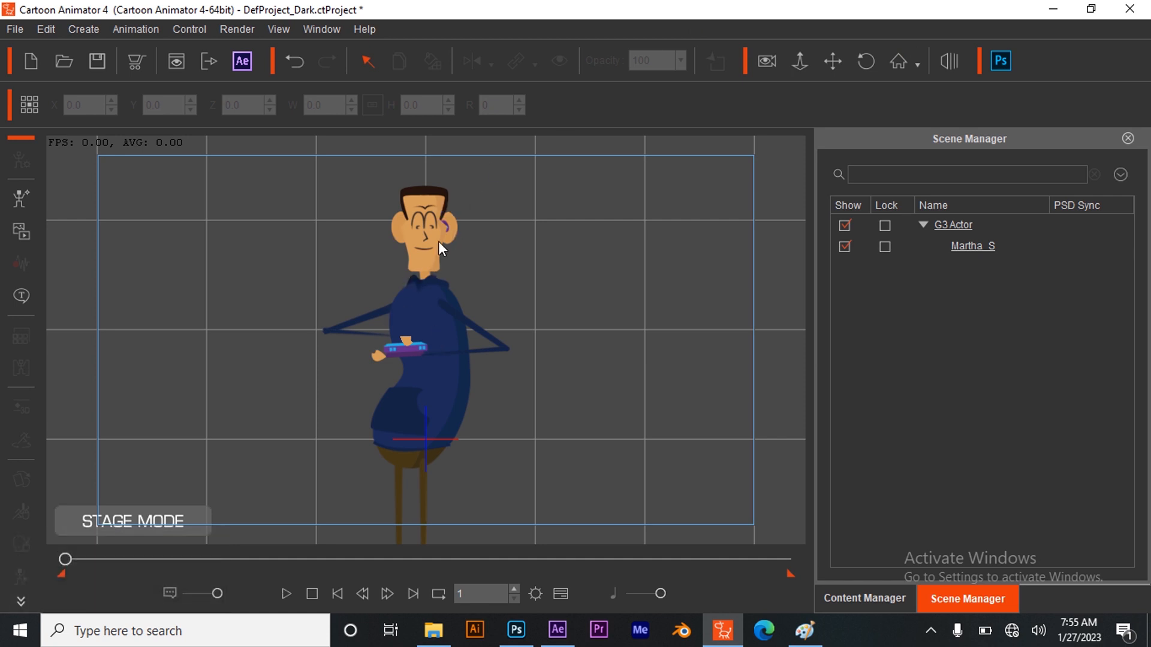
Switch to After Effects to check the shot's timing in Comp 1, and return to Cartoon Animator
{"action": "left_click", "coordinate": [558, 630]}
{"action": "left_click", "coordinate": [850, 422]}
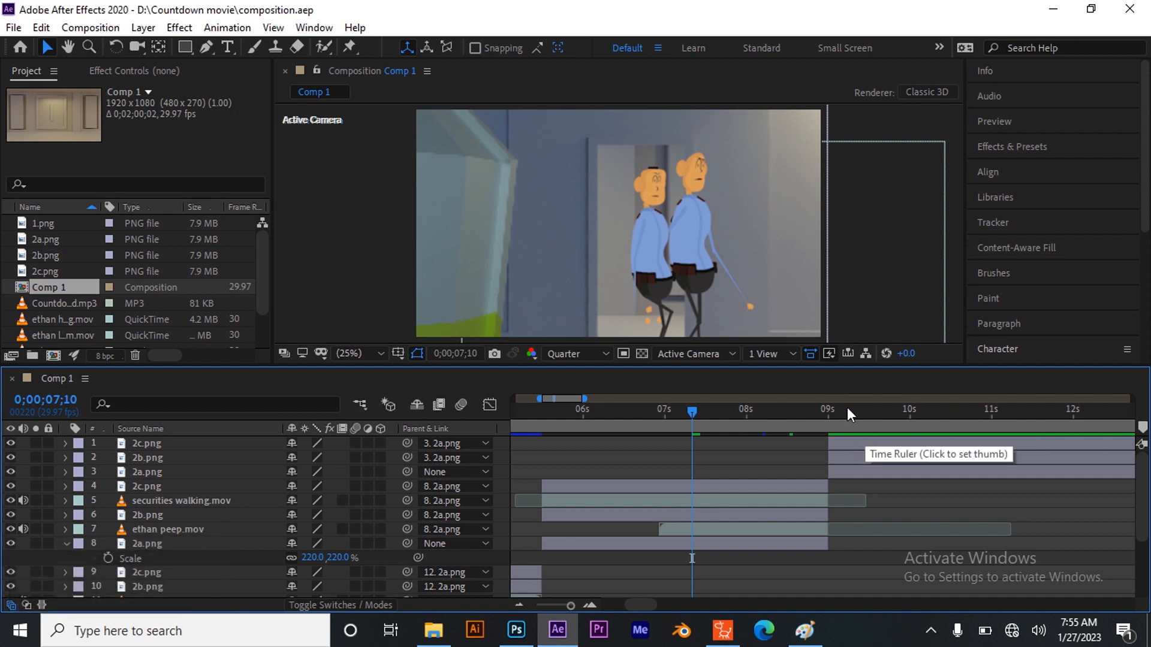
{"action": "left_click", "coordinate": [717, 628]}
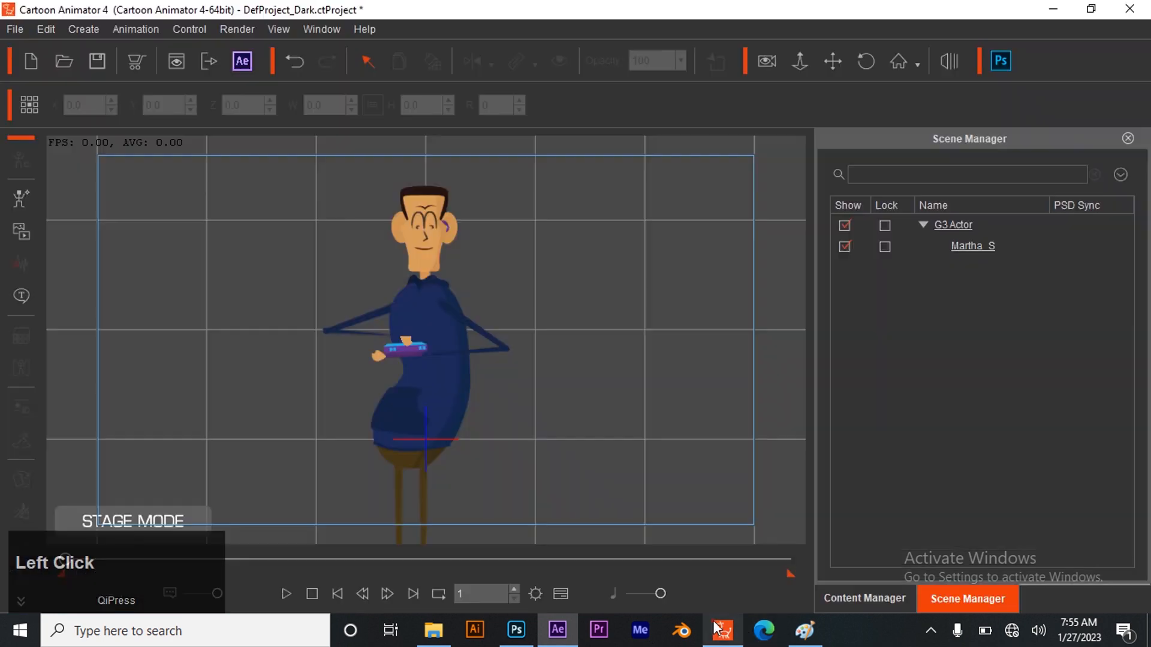
Set the project length to 30 frames in the Project Settings and play the animation through
{"action": "left_click", "coordinate": [534, 594]}
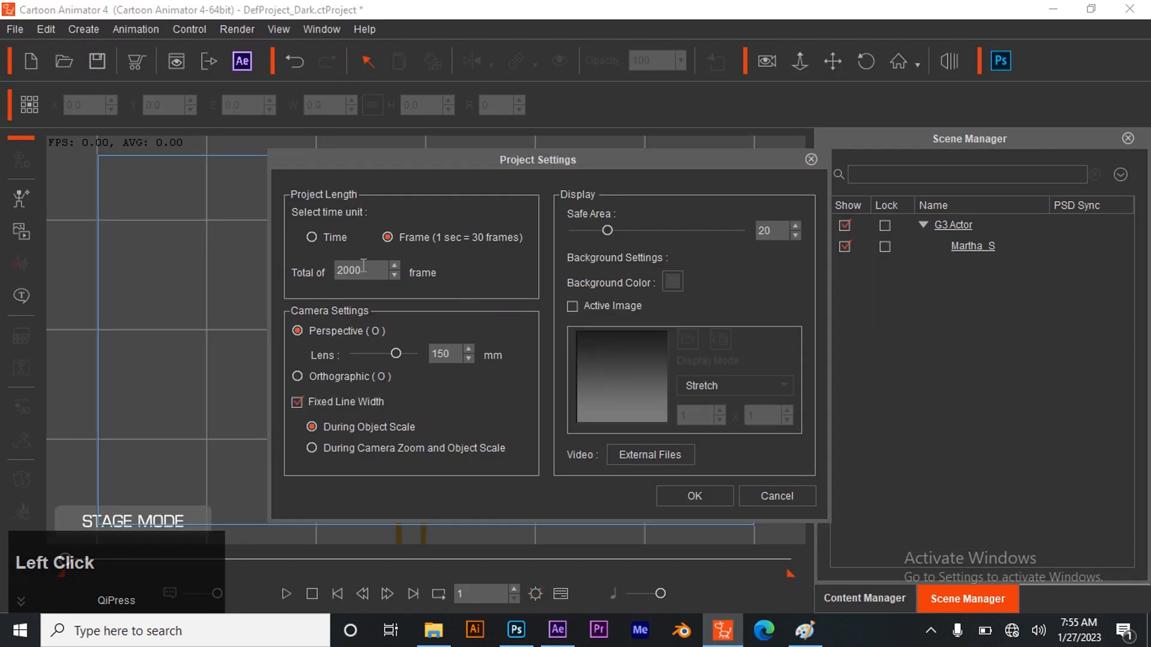
{"action": "left_click_drag", "start_coordinate": [355, 269], "coordinate": [350, 269]}
{"action": "type", "text": "30"}
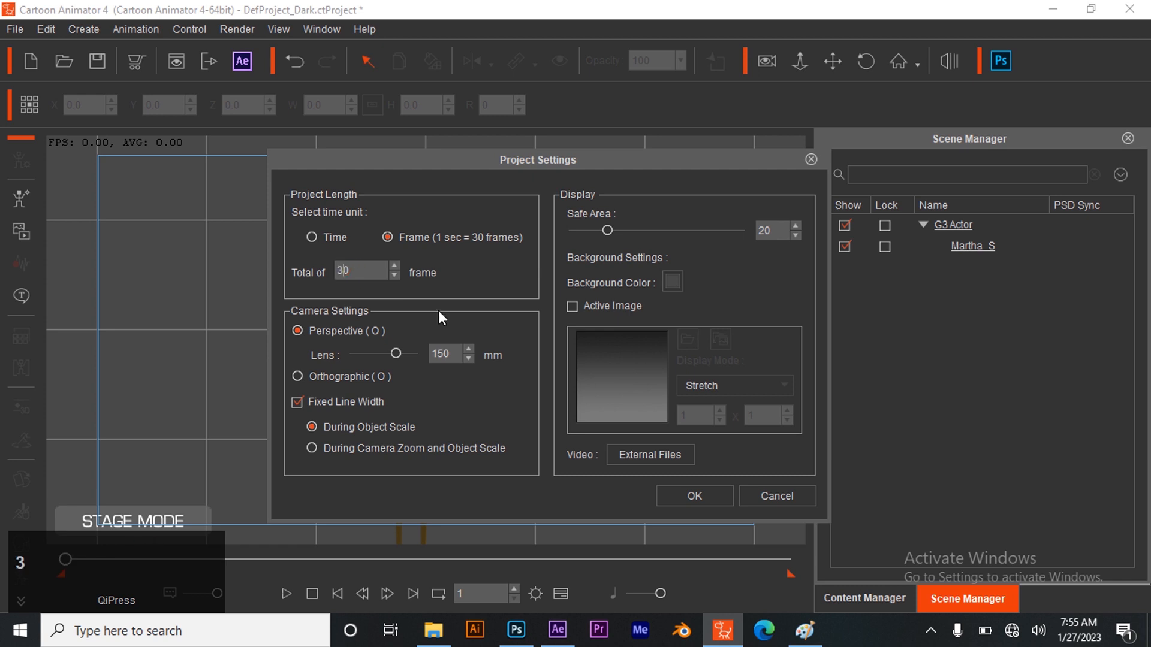
{"action": "left_click", "coordinate": [700, 501]}
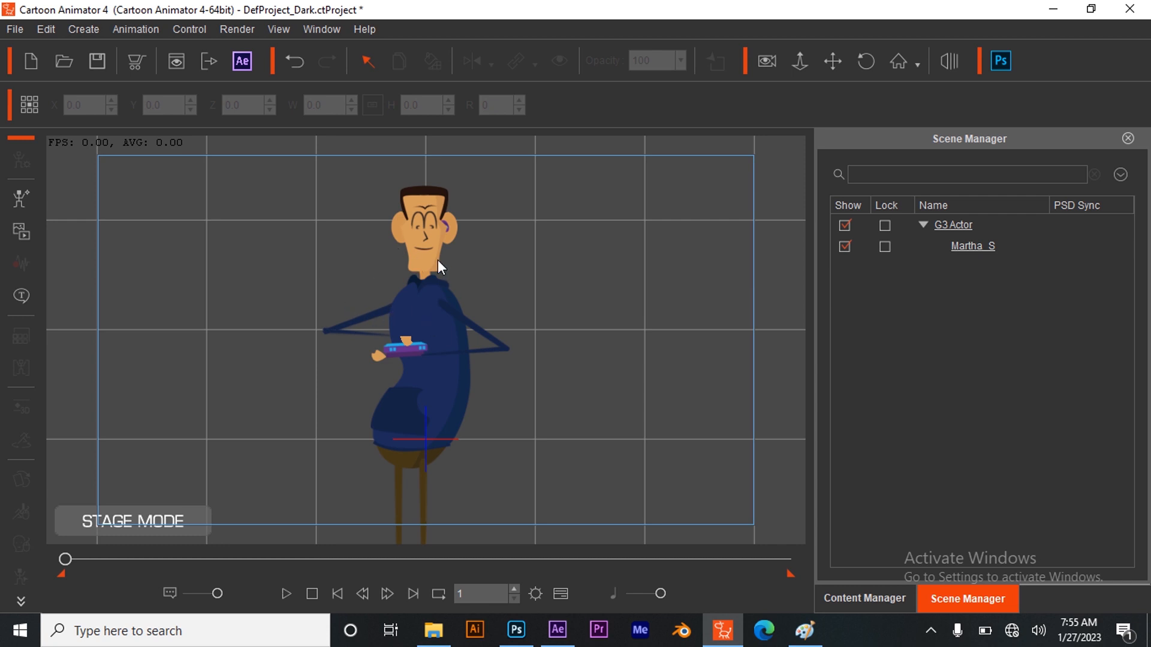
{"action": "left_click", "coordinate": [292, 593]}
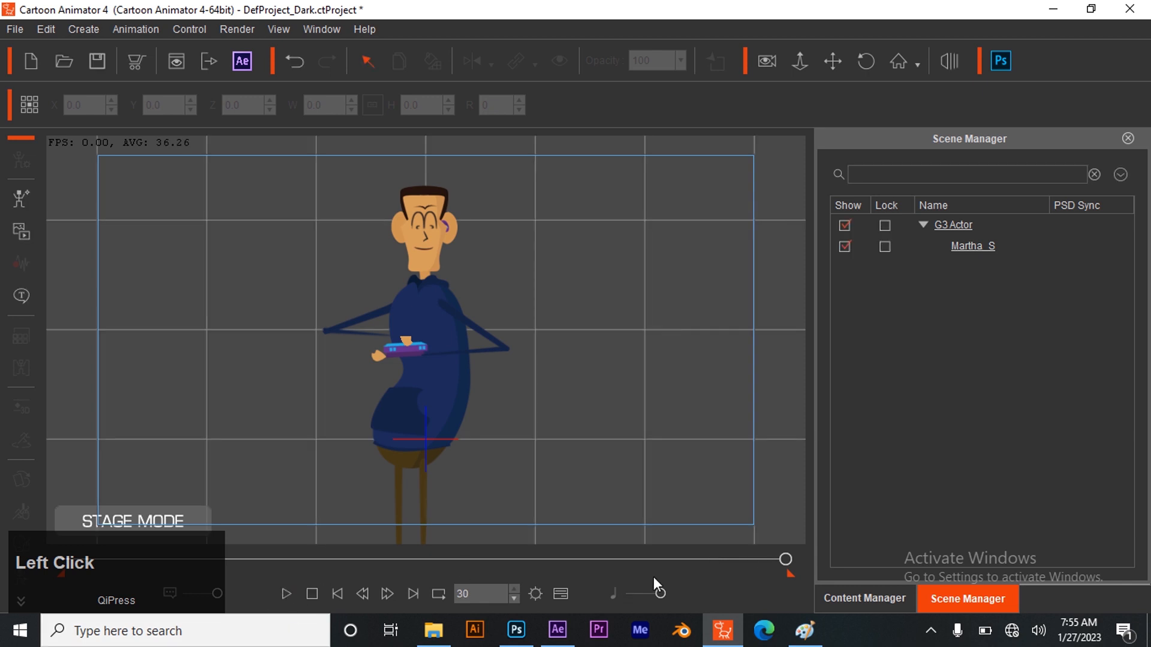
At frame 10, tilt the character's head slightly downward with the head rotation gizmo of the Face Key Editor
{"action": "left_click_drag", "start_coordinate": [786, 558], "coordinate": [494, 562]}
{"action": "left_click_drag", "start_coordinate": [322, 554], "coordinate": [286, 567]}
{"action": "left_click", "coordinate": [424, 230]}
{"action": "key", "text": "k"}
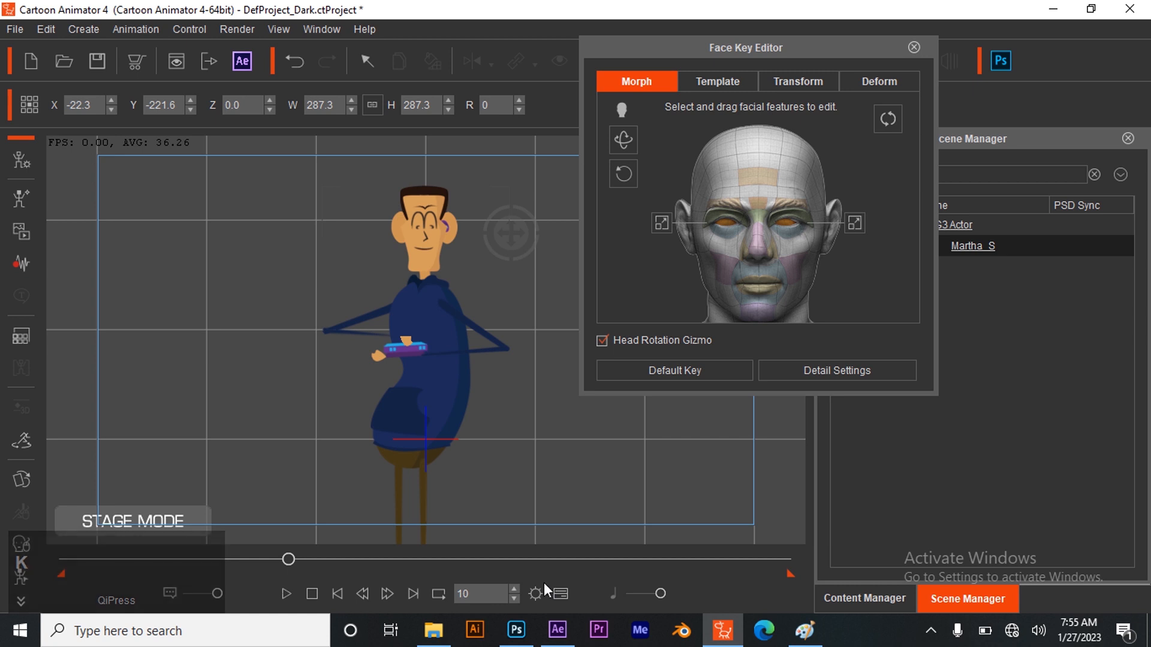
{"action": "left_click_drag", "start_coordinate": [509, 236], "coordinate": [512, 256]}
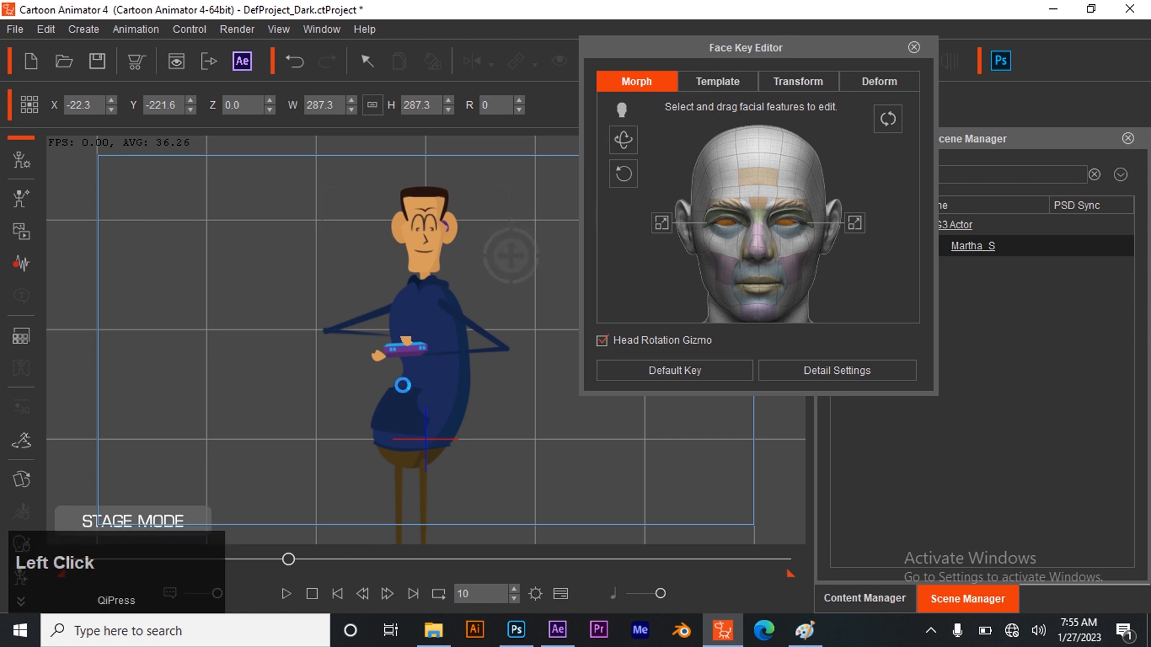
Show the Face tracks in the Timeline, expand Facial Clip, and add a Head key at frame 20
{"action": "left_click", "coordinate": [560, 594]}
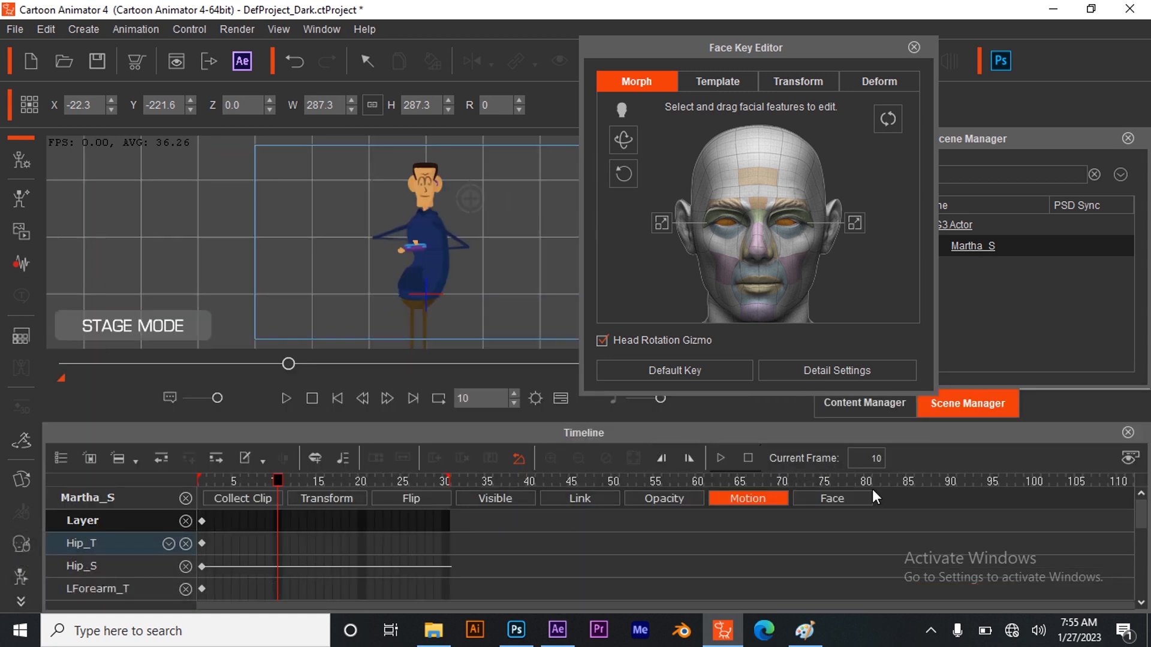
{"action": "left_click", "coordinate": [847, 500]}
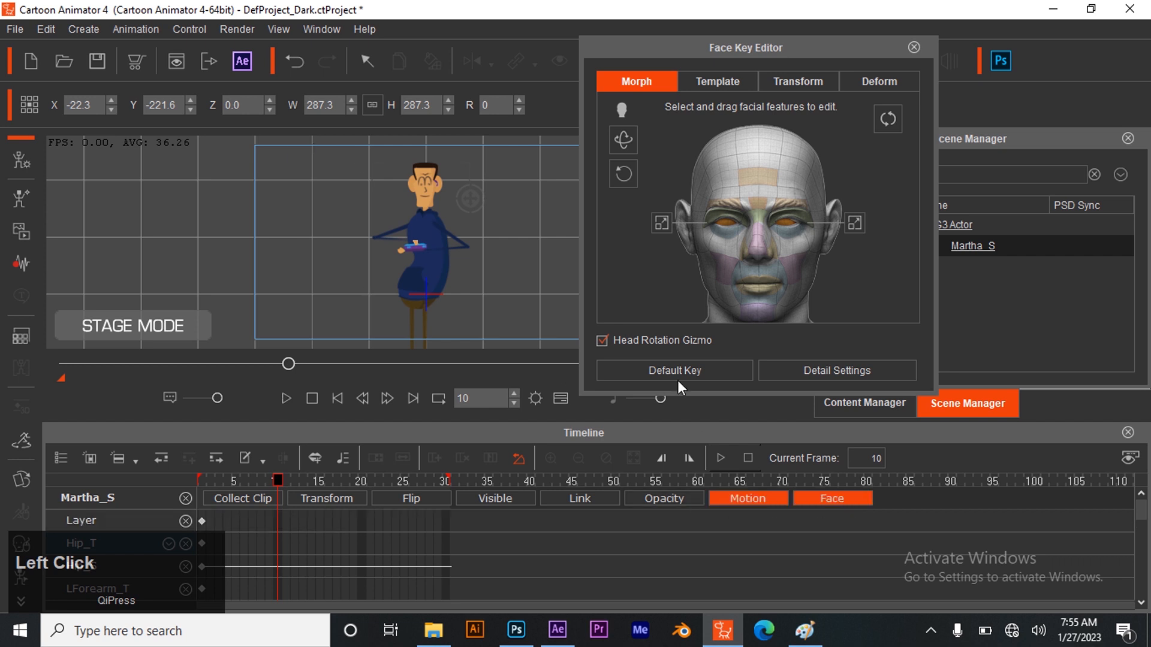
{"action": "scroll", "coordinate": [327, 540], "scroll_direction": "down", "scroll_amount": 4}
{"action": "scroll", "coordinate": [312, 547], "scroll_direction": "down", "scroll_amount": 5}
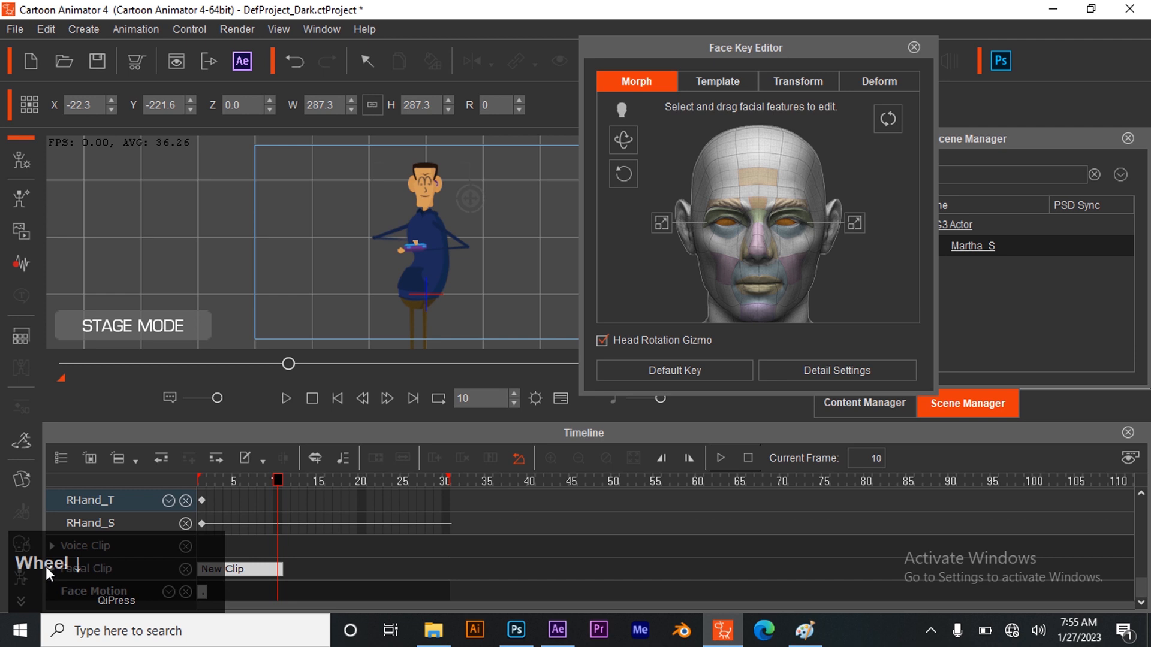
{"action": "left_click", "coordinate": [52, 565]}
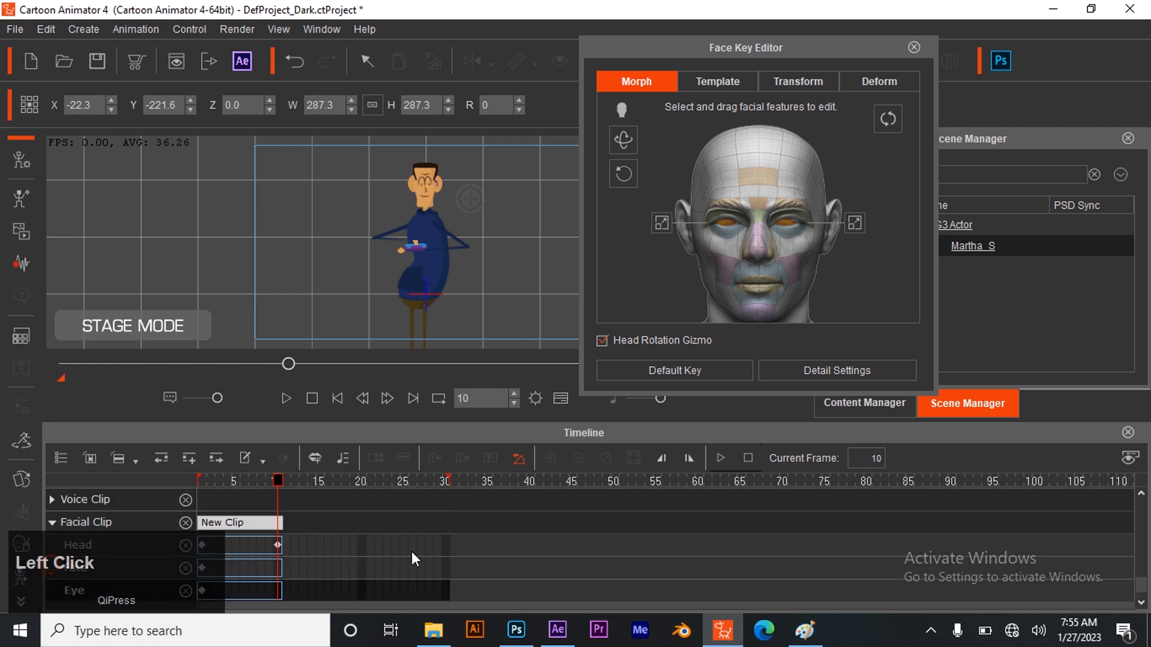
{"action": "scroll", "coordinate": [238, 516], "scroll_direction": "down", "scroll_amount": 1}
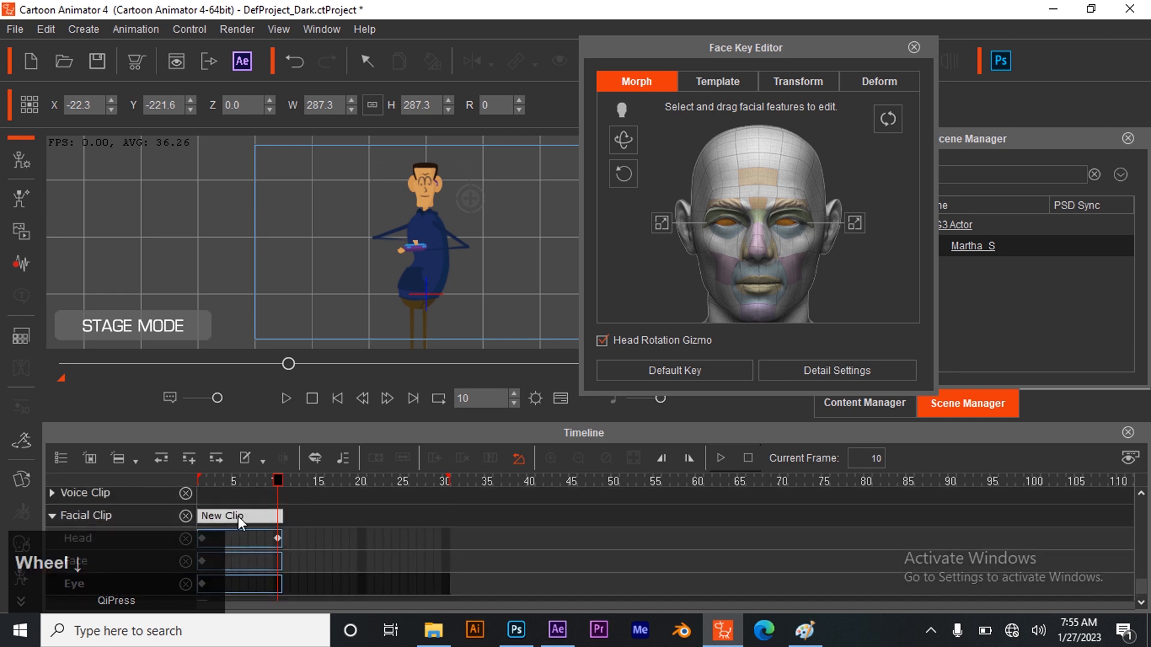
{"action": "left_click", "coordinate": [362, 540]}
{"action": "left_click", "coordinate": [364, 538]}
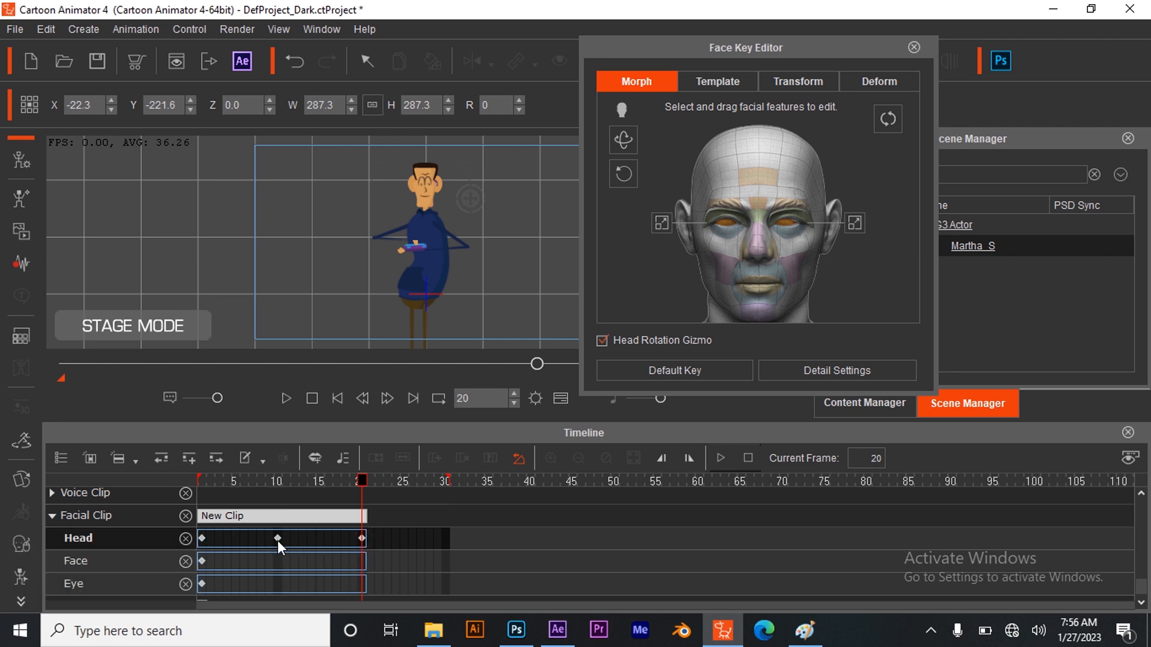
Scrub through the head movement, and add Eye and Face keys at frame 20 of the facial clip
{"action": "left_click_drag", "start_coordinate": [537, 364], "coordinate": [388, 366]}
{"action": "mouse_move", "coordinate": [459, 371]}
{"action": "left_mouse_down"}
{"action": "mouse_move", "coordinate": [362, 372]}
{"action": "mouse_move", "coordinate": [473, 376]}
{"action": "left_mouse_up"}
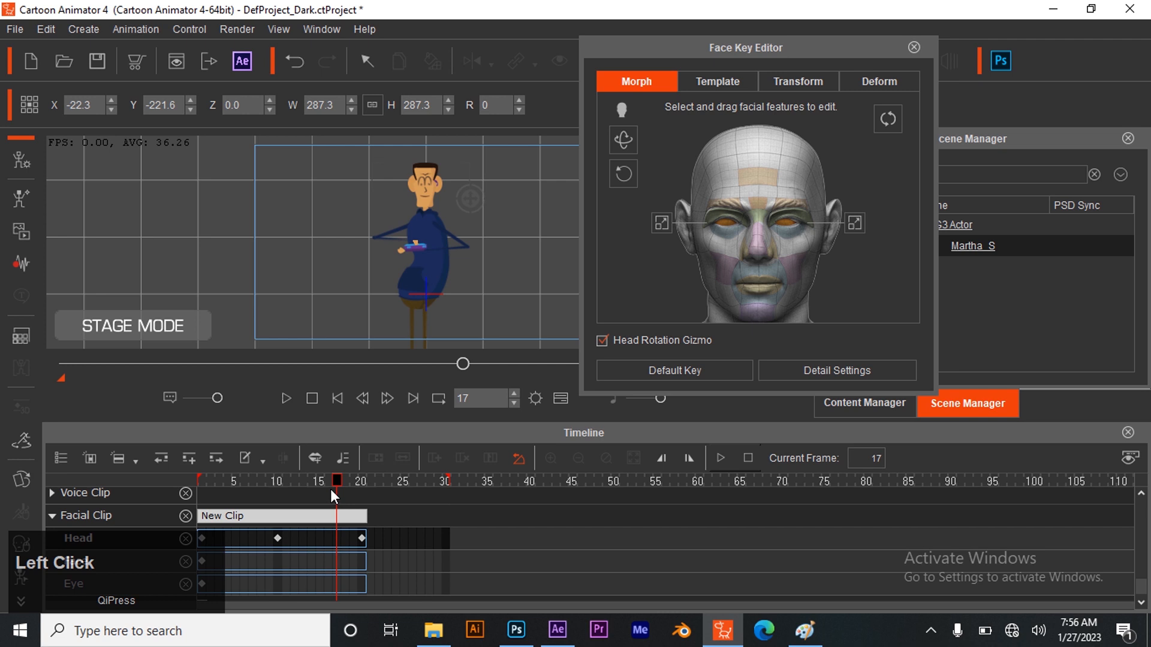
{"action": "left_click_drag", "start_coordinate": [349, 487], "coordinate": [363, 480]}
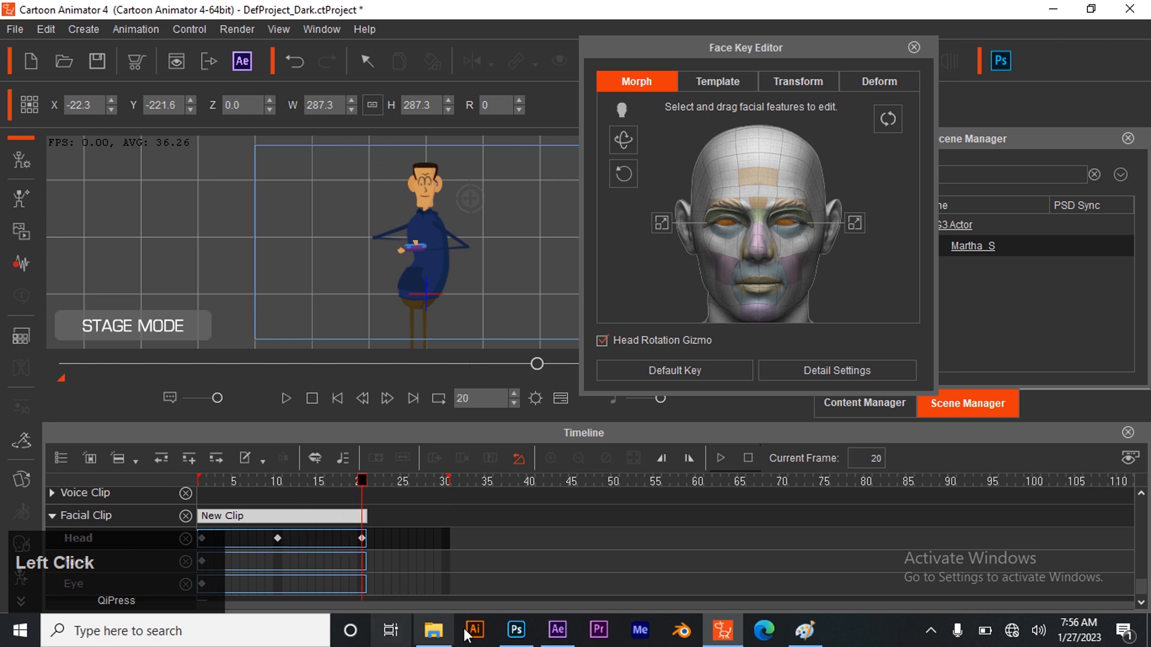
{"action": "left_click", "coordinate": [361, 582]}
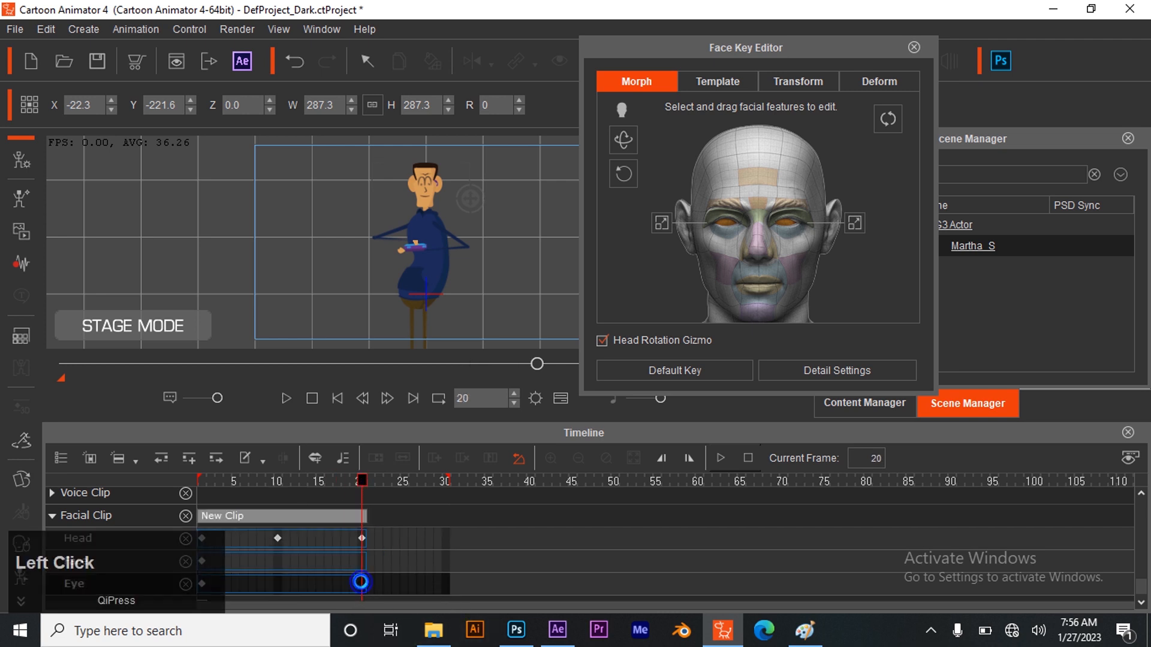
{"action": "left_click", "coordinate": [361, 565]}
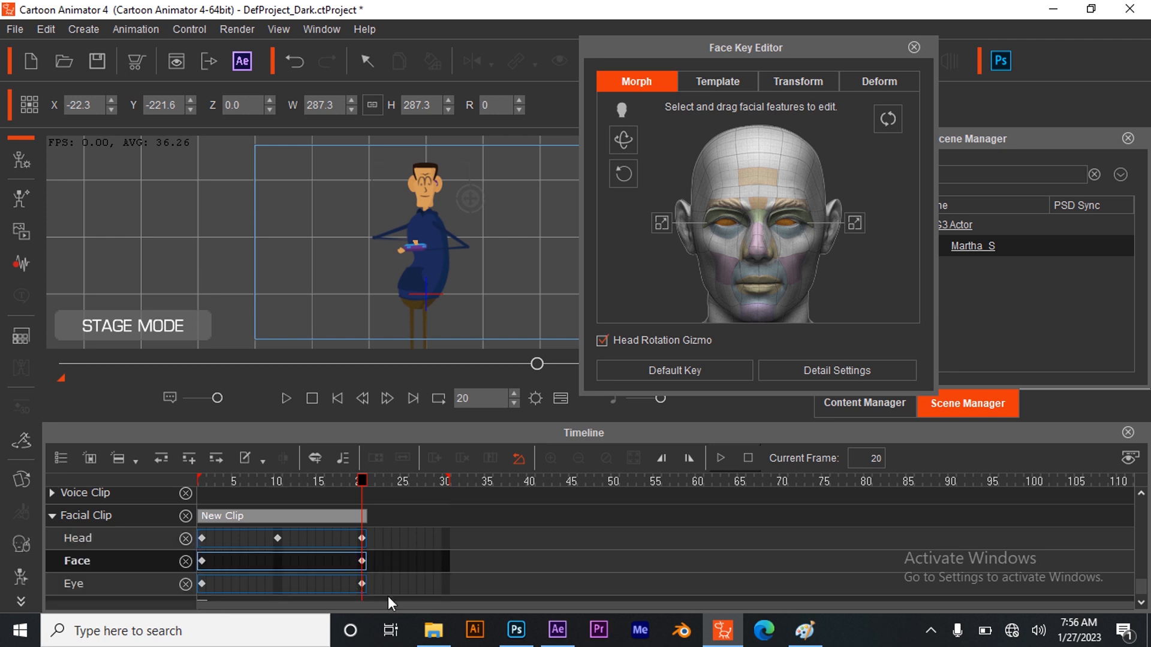
At frame 30, close the Timeline, shift the character's eyes sideways in the Face Key Editor, and close the editor
{"action": "left_click_drag", "start_coordinate": [361, 477], "coordinate": [445, 477]}
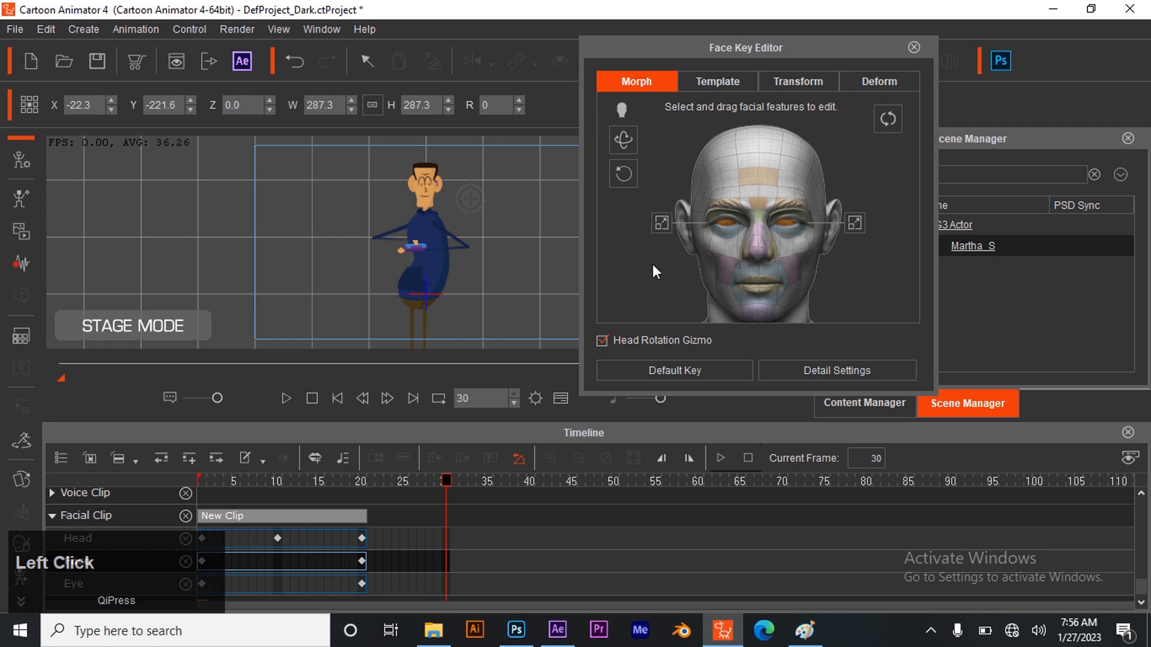
{"action": "left_click", "coordinate": [559, 398]}
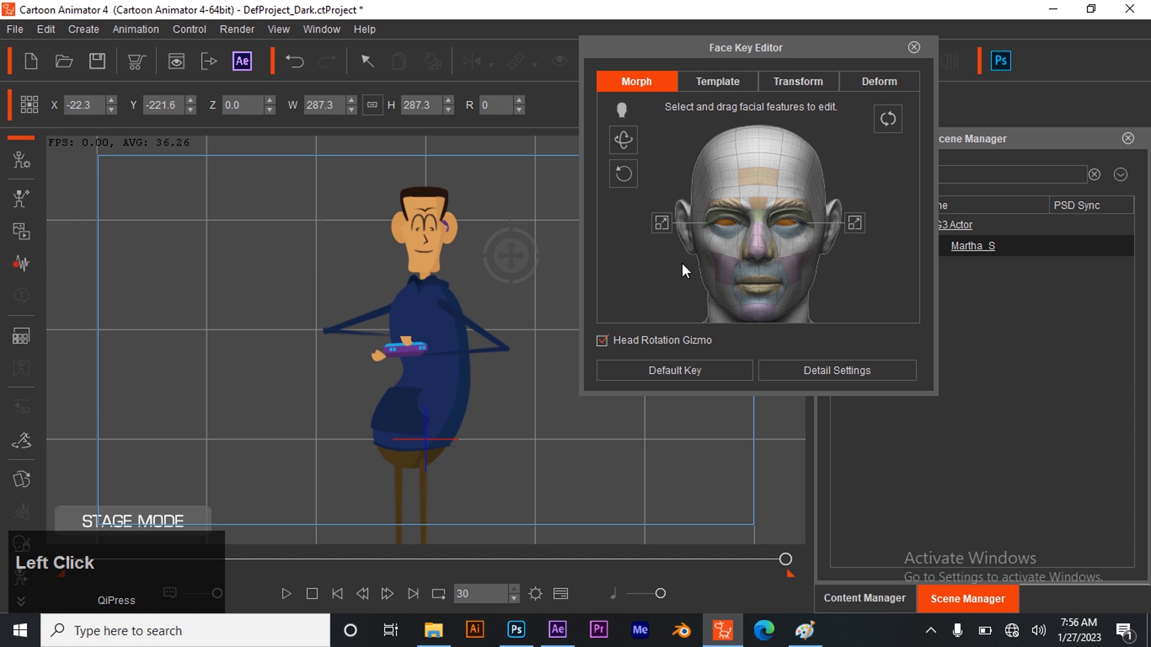
{"action": "left_click_drag", "start_coordinate": [724, 224], "coordinate": [747, 224]}
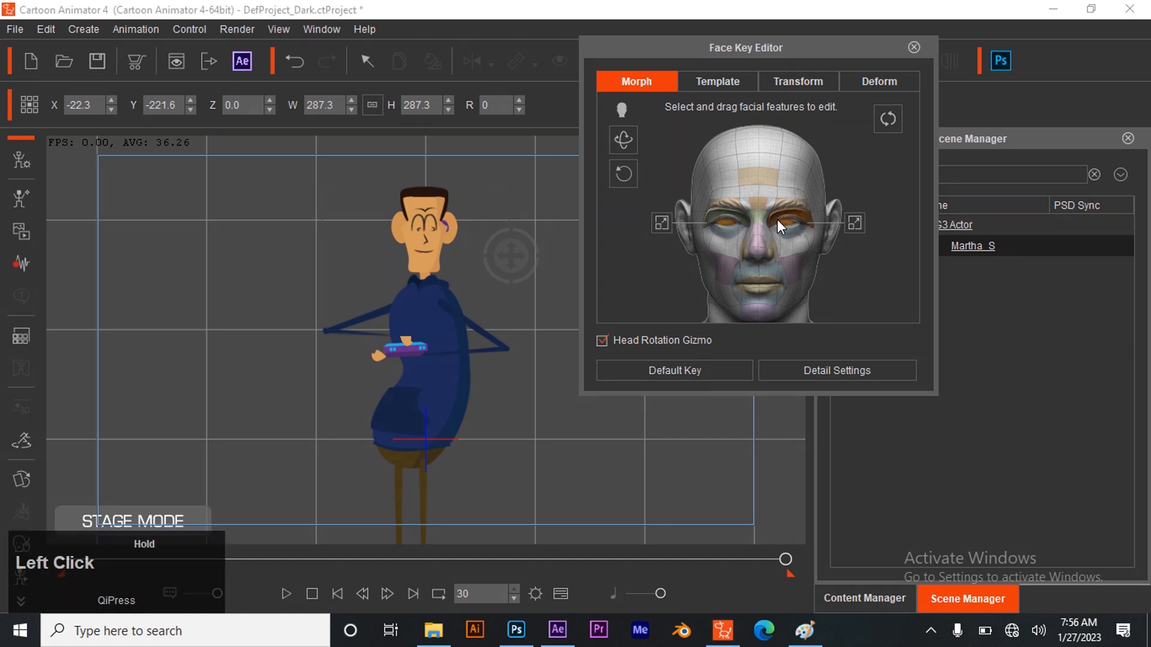
{"action": "left_click", "coordinate": [777, 223]}
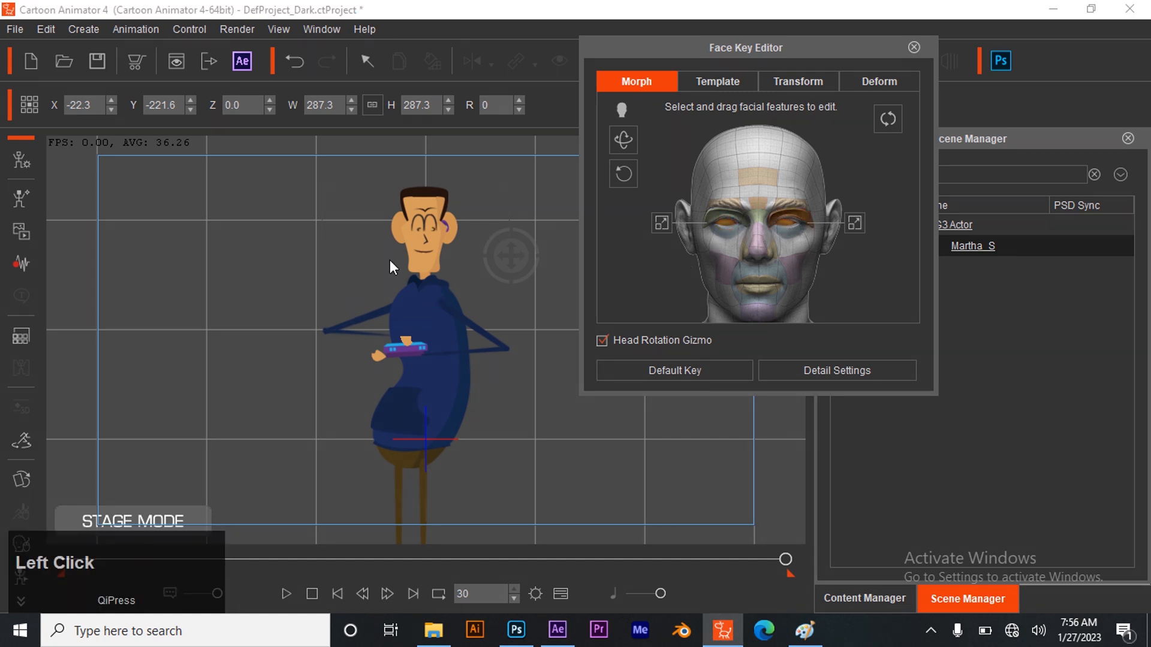
{"action": "left_click", "coordinate": [914, 48]}
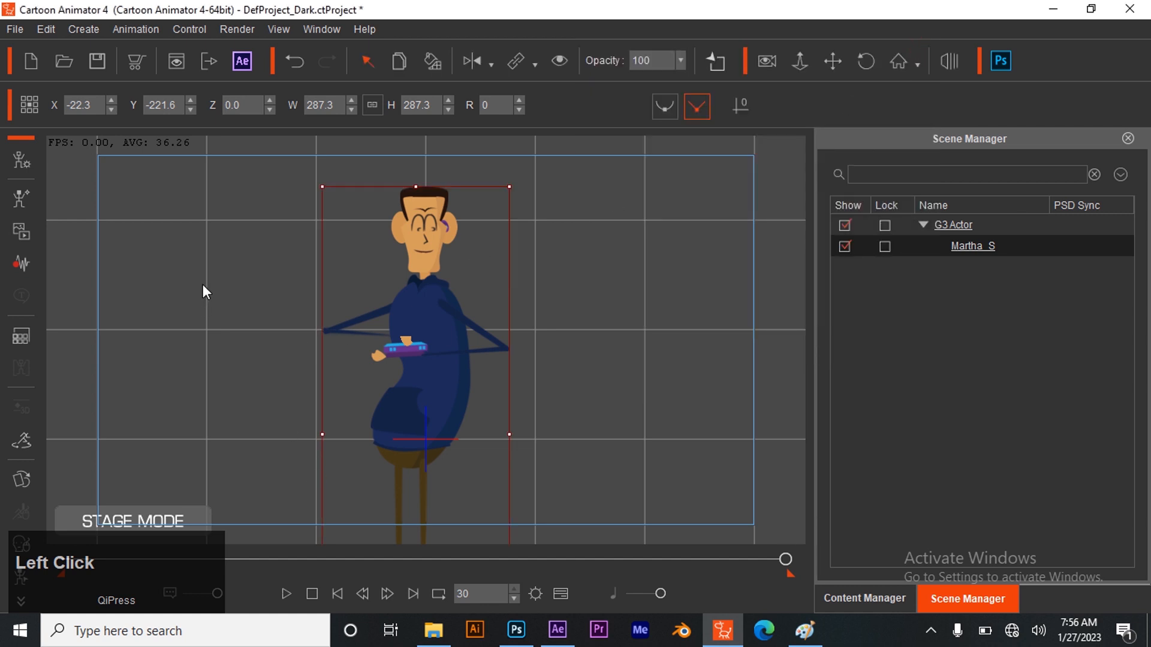
Save the project as "ethan on watch" in the characters ani folder
{"action": "key", "text": "ctrl+s"}
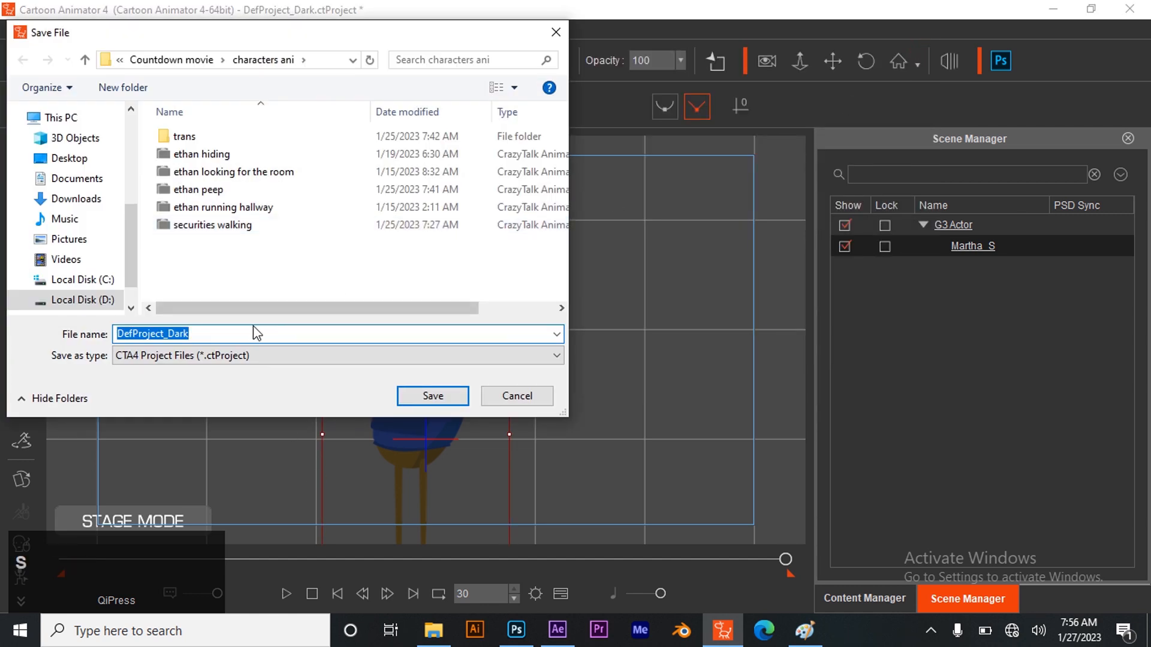
{"action": "type", "text": "ethan on "}
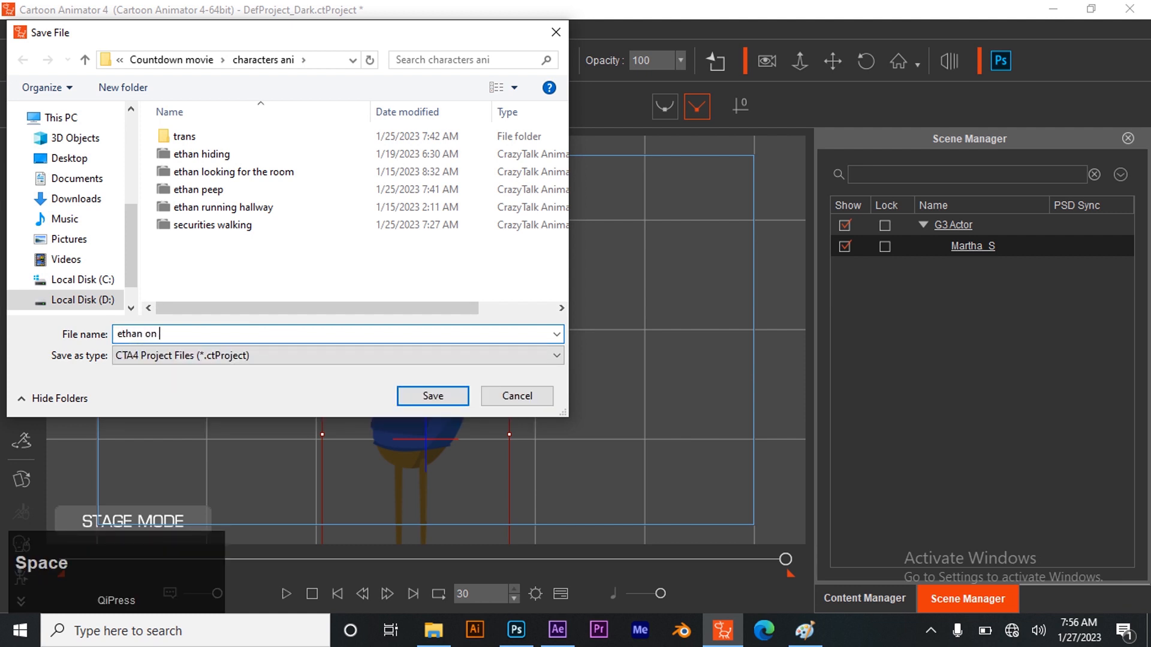
{"action": "type", "text": "watch"}
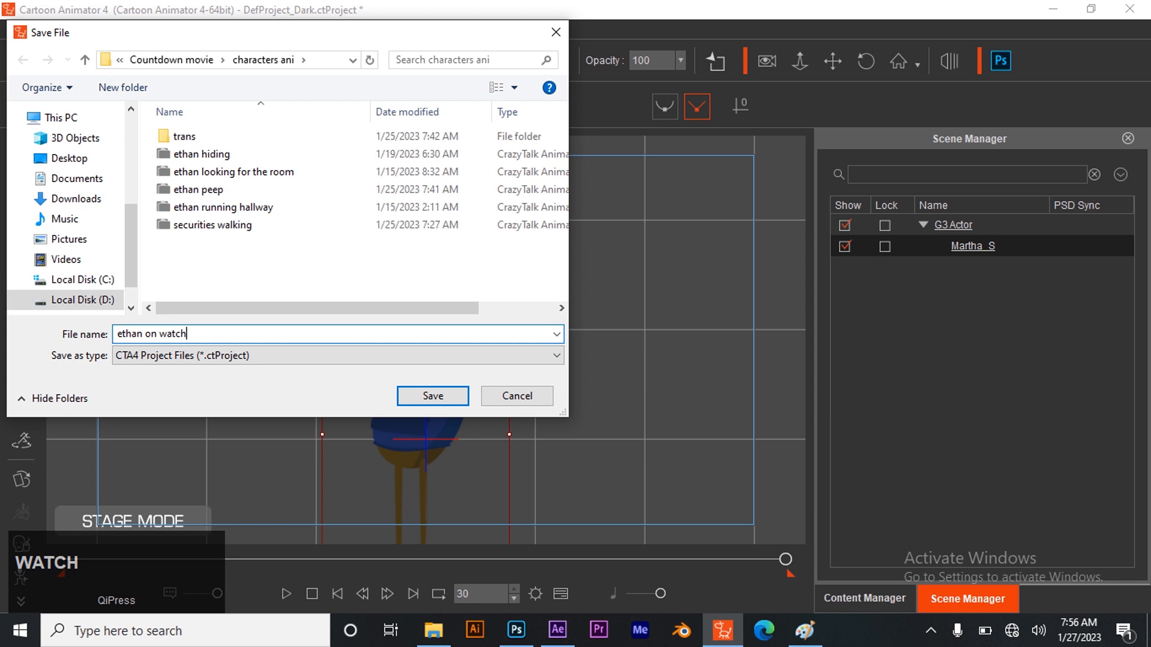
{"action": "left_click", "coordinate": [431, 396]}
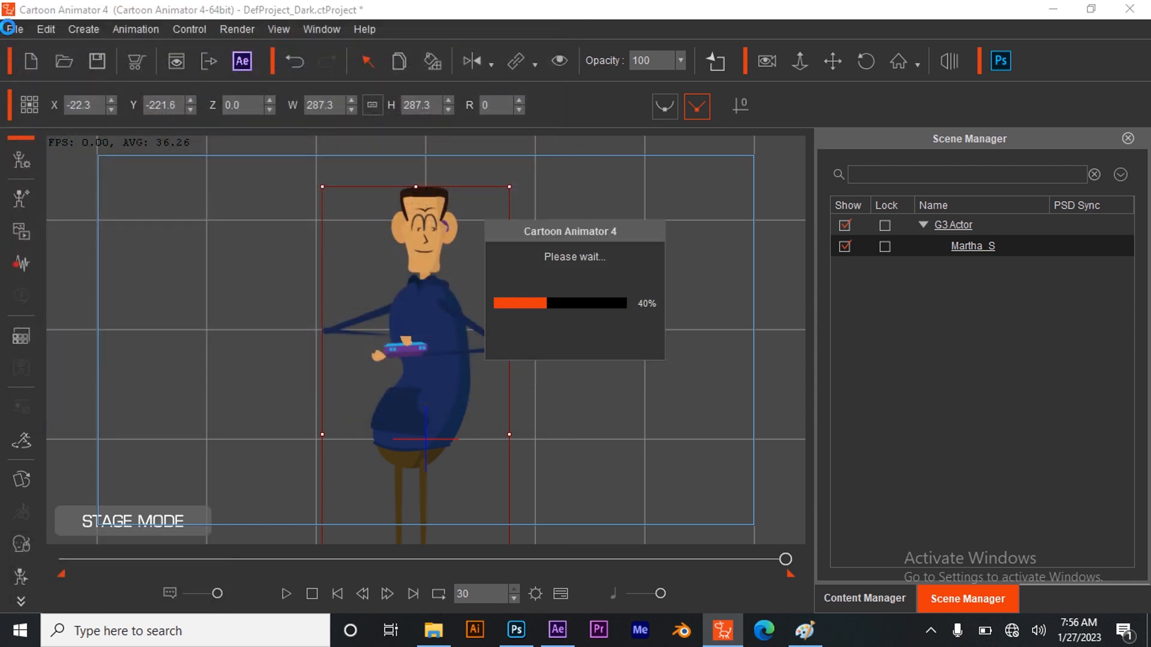
Set up a video render in MOV format with a frame size of HD 1080p (1920x1080)
{"action": "left_click", "coordinate": [207, 59]}
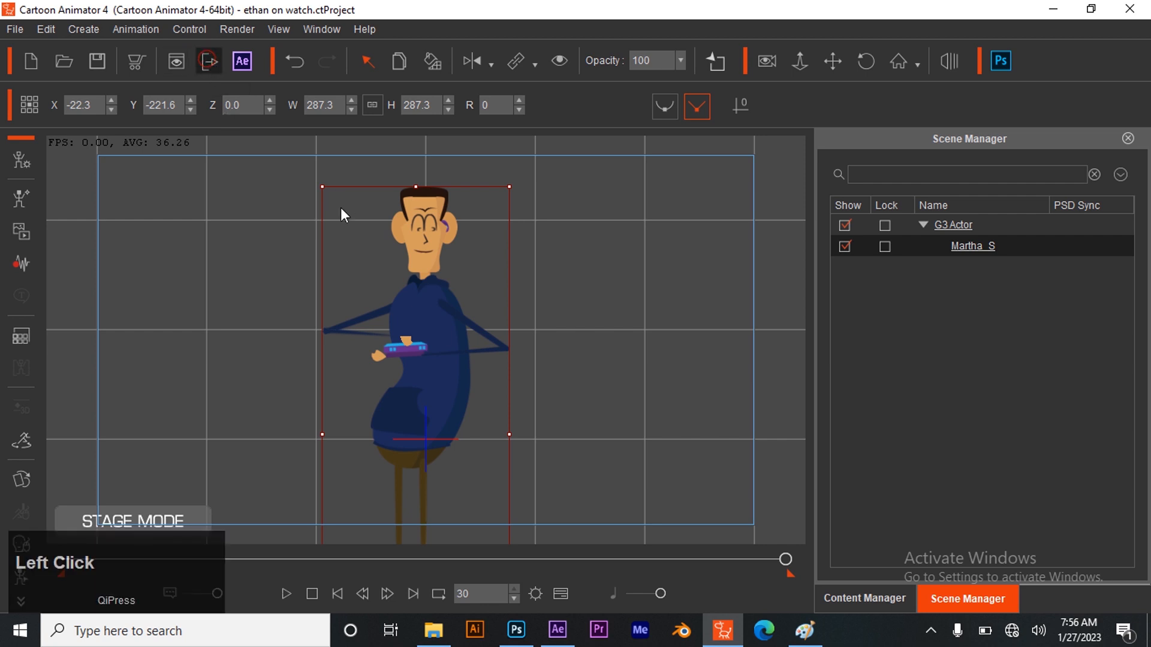
{"action": "left_click", "coordinate": [845, 72]}
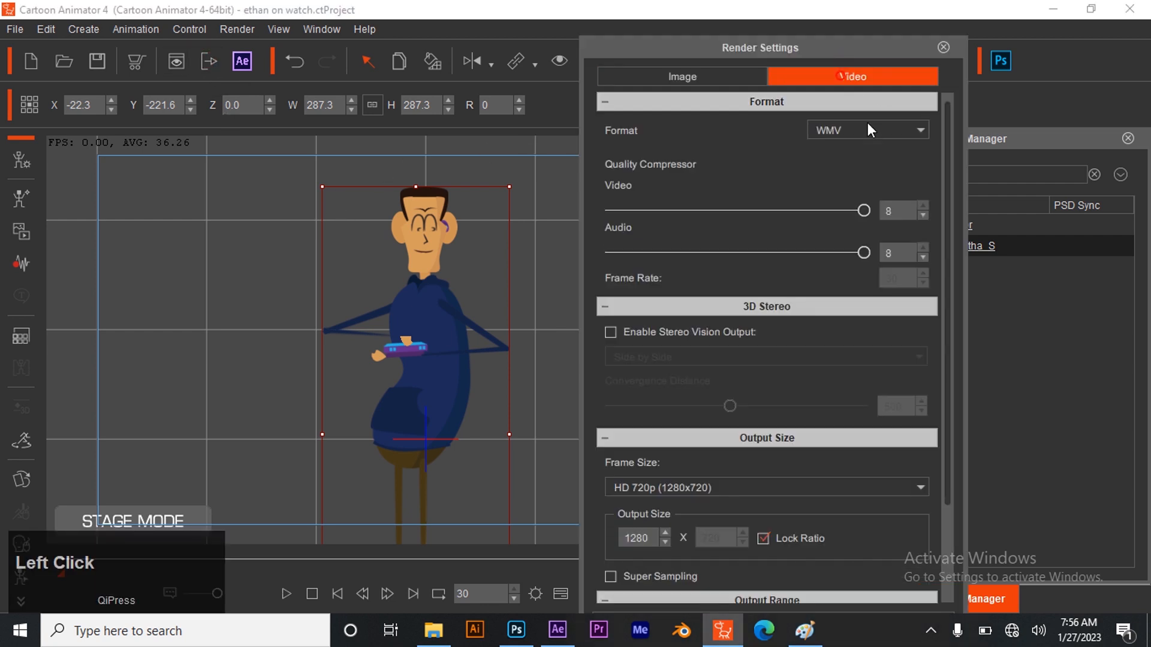
{"action": "left_click", "coordinate": [868, 126]}
{"action": "left_click", "coordinate": [826, 211]}
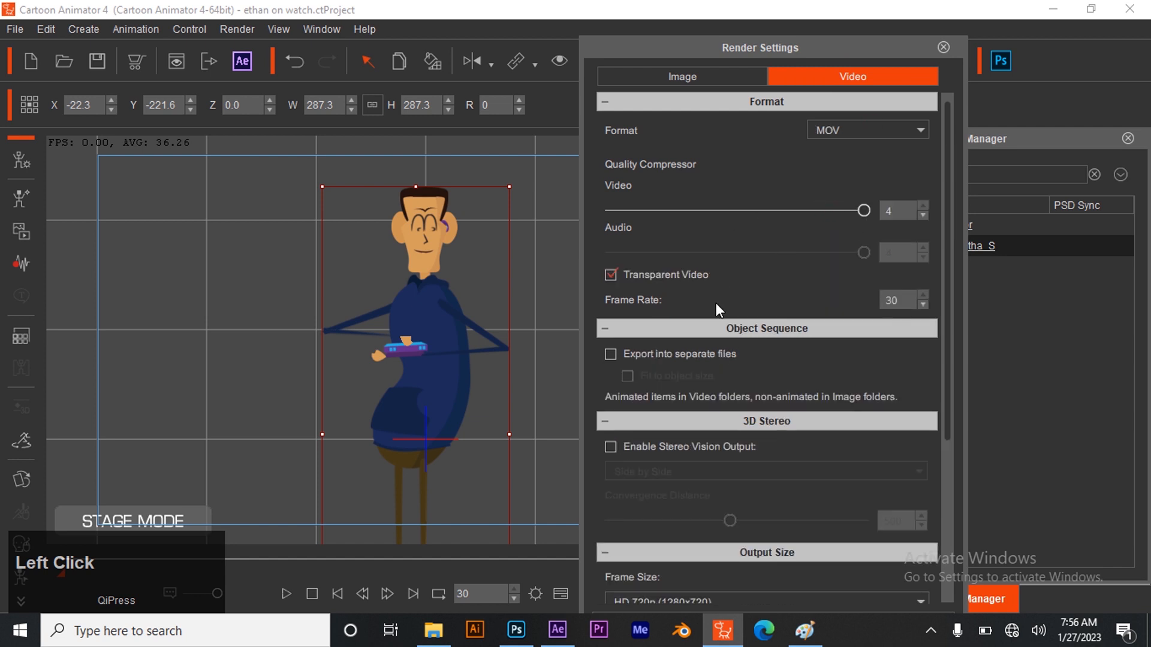
{"action": "scroll", "coordinate": [729, 562], "scroll_direction": "down", "scroll_amount": 3}
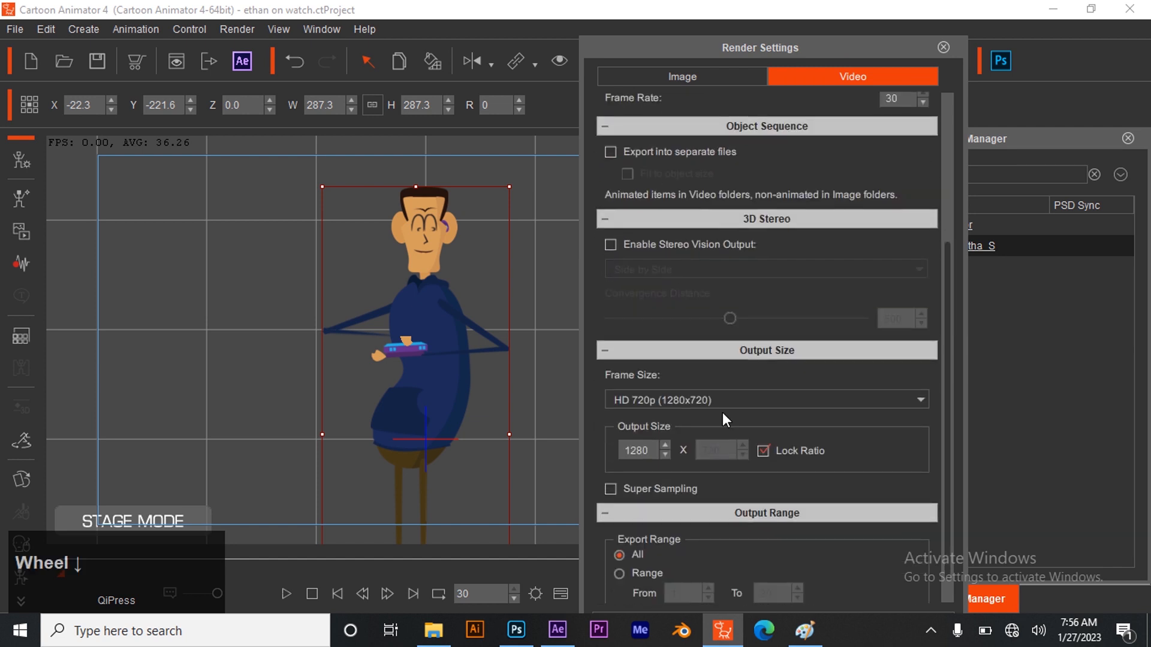
{"action": "left_click", "coordinate": [723, 403]}
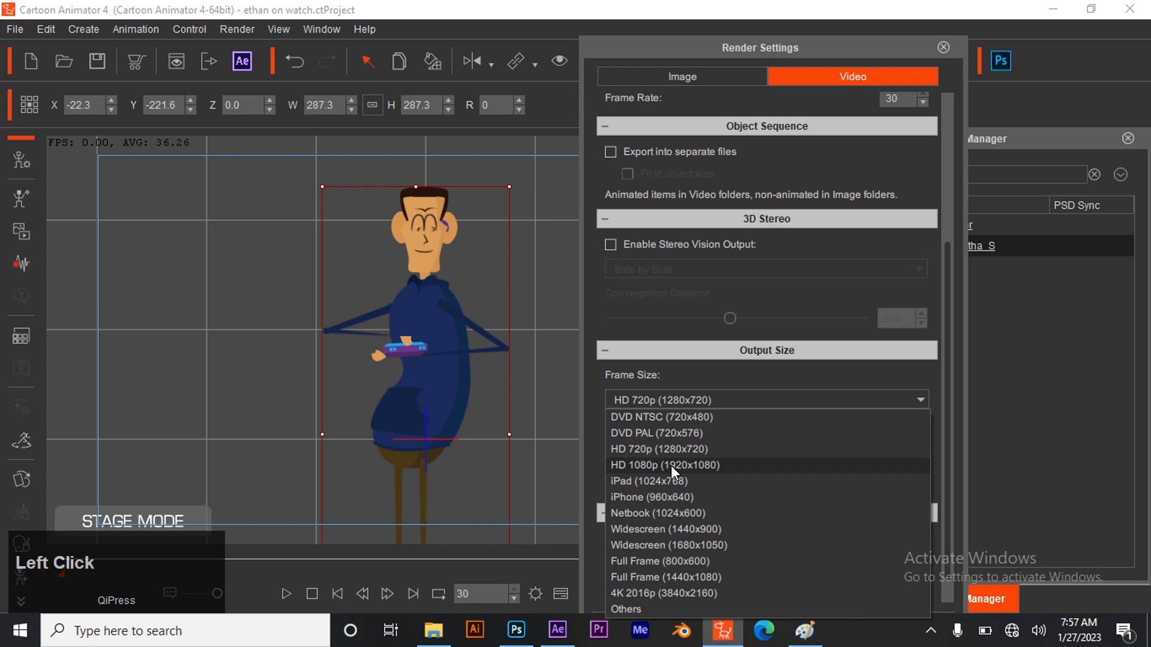
{"action": "left_click", "coordinate": [670, 465]}
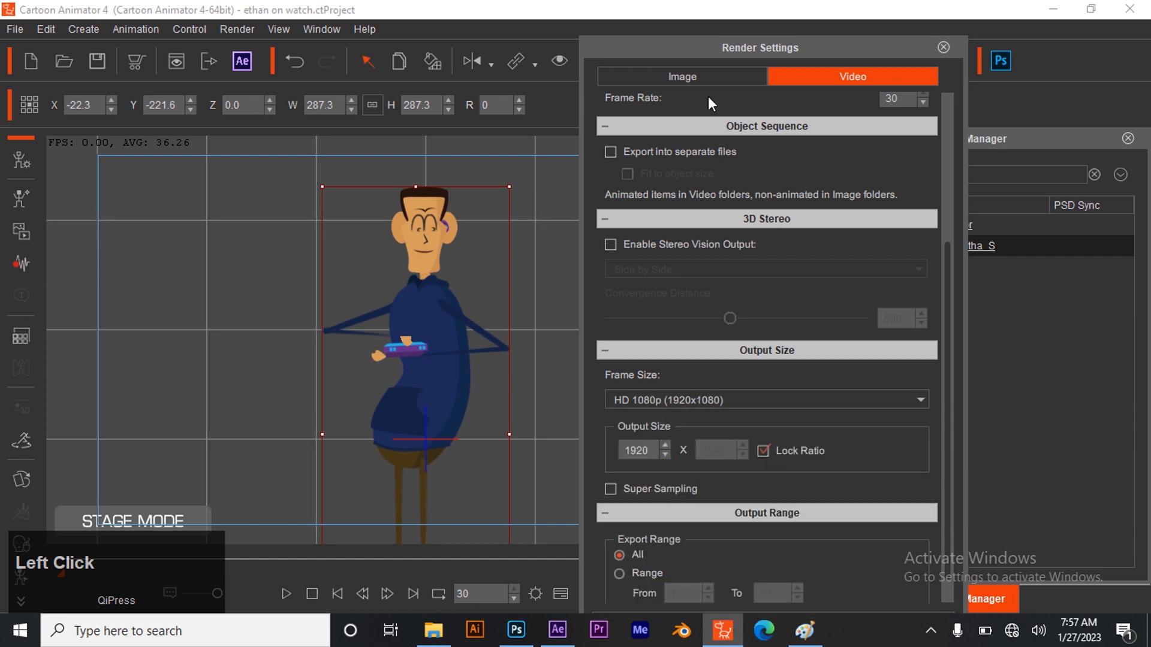
{"action": "left_click_drag", "start_coordinate": [729, 48], "coordinate": [735, 24]}
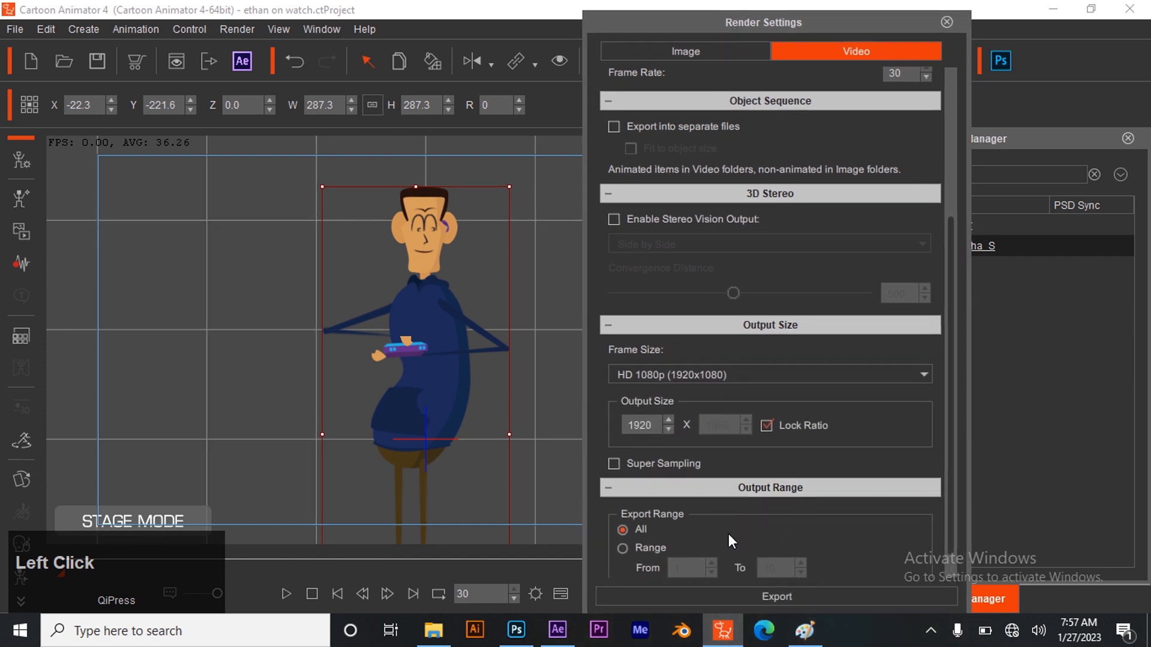
Export the video as "ethan on watch" into the trans folder, accepting the MOV format notice
{"action": "left_click", "coordinate": [713, 595]}
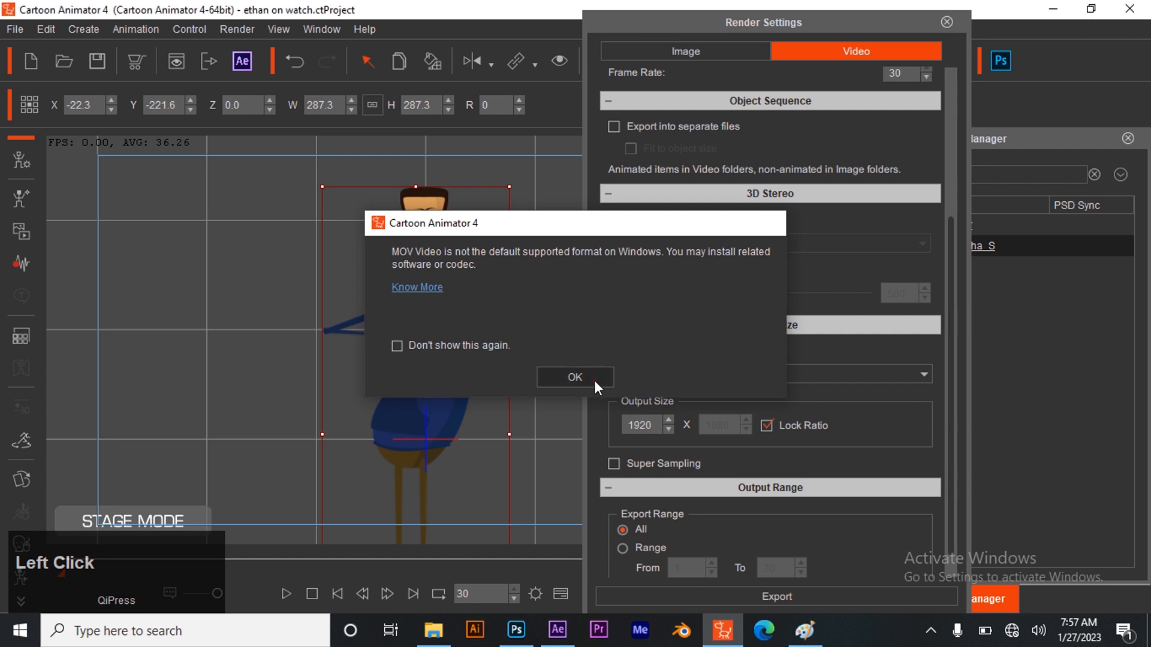
{"action": "left_click", "coordinate": [576, 378]}
{"action": "left_click", "coordinate": [784, 329]}
{"action": "type", "text": "eth"}
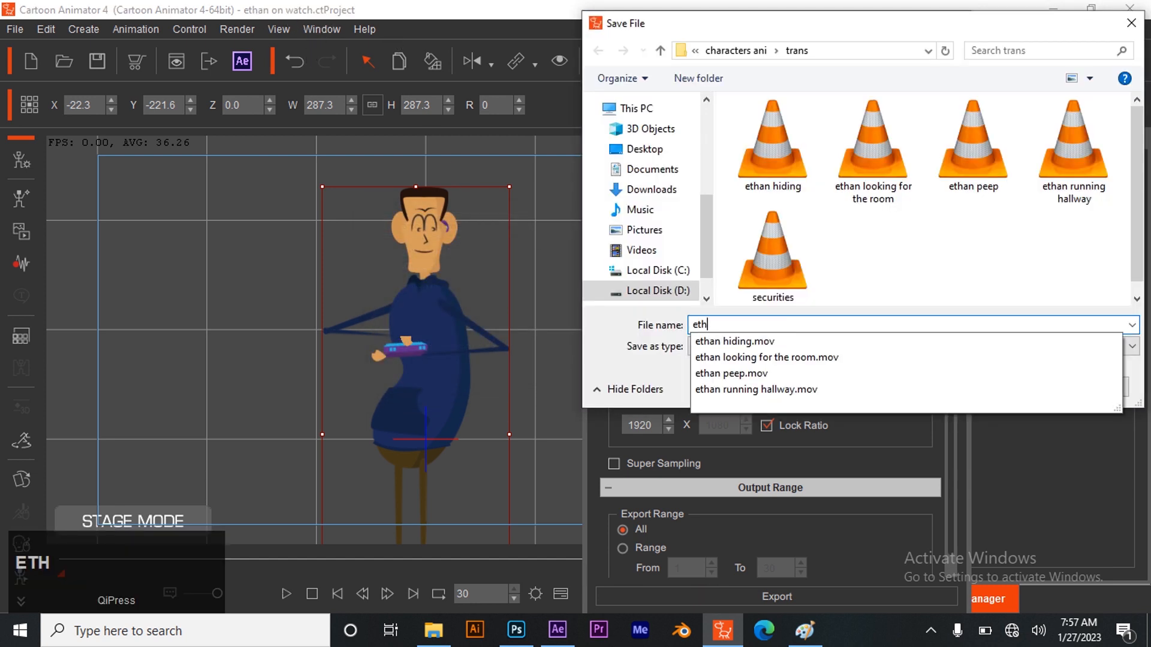
{"action": "type", "text": "an on watc"}
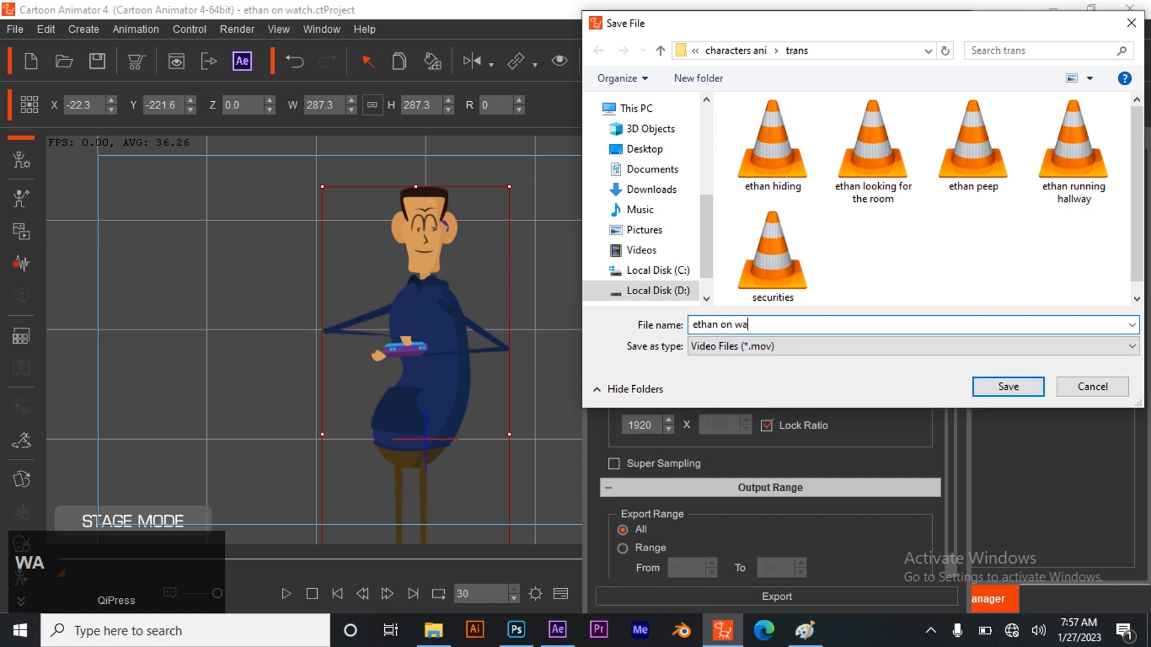
{"action": "type", "text": "h"}
{"action": "left_click", "coordinate": [1019, 389]}
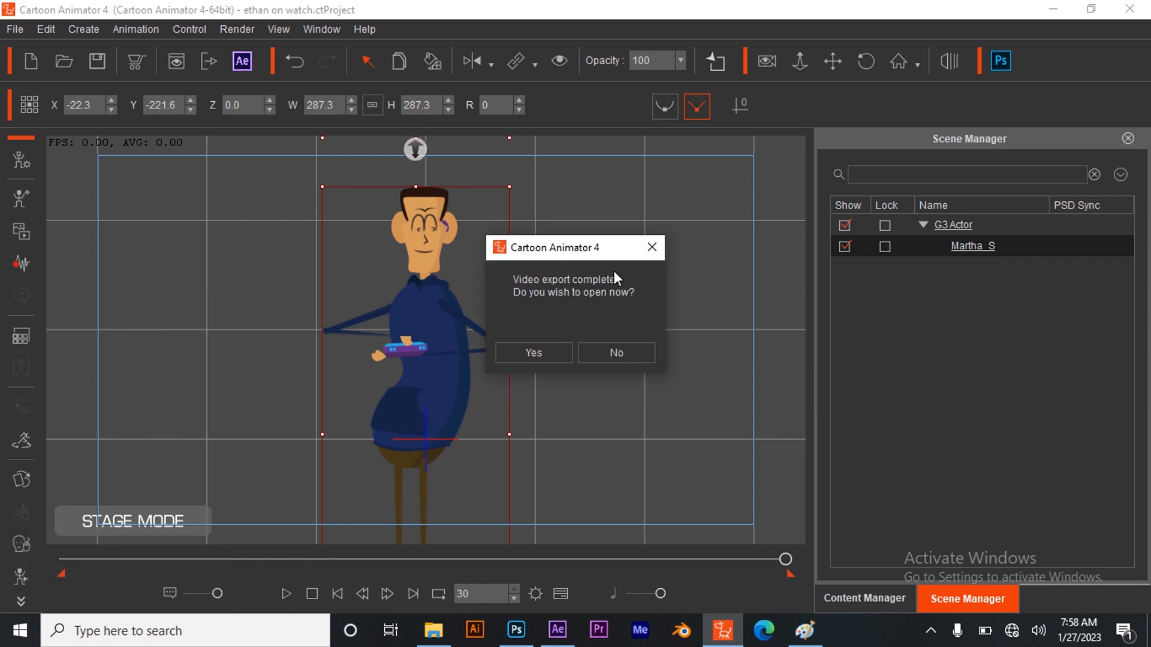
Switch to After Effects and import the ethan on watch video from the trans folder inside characters ani
{"action": "left_click", "coordinate": [557, 637]}
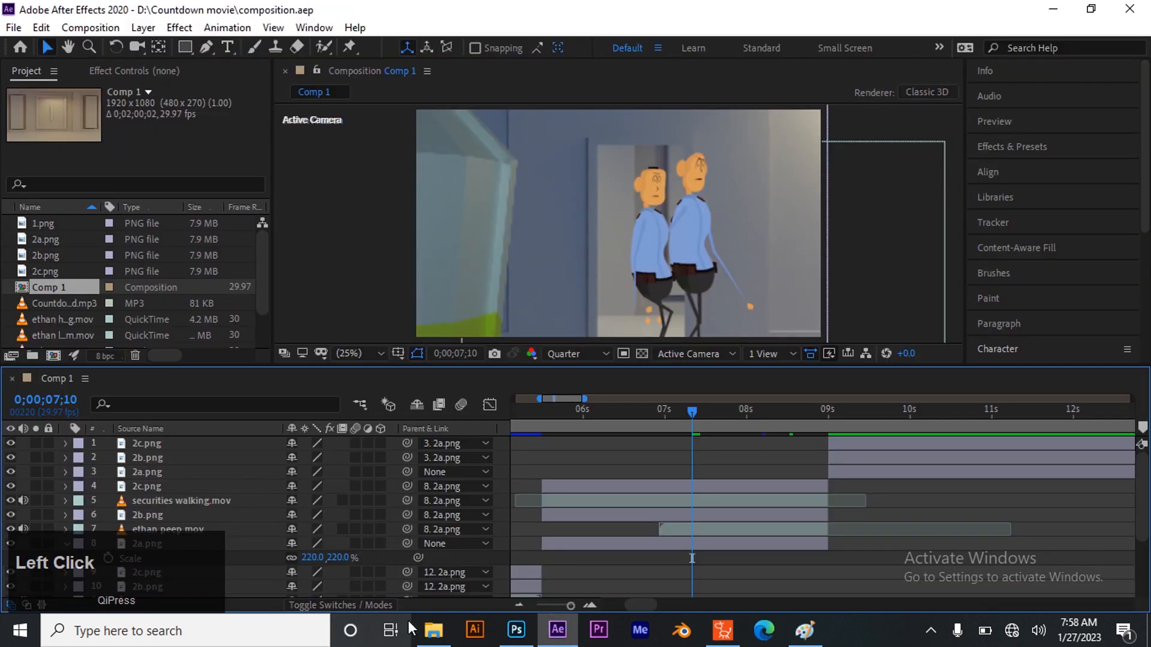
{"action": "left_click", "coordinate": [434, 630]}
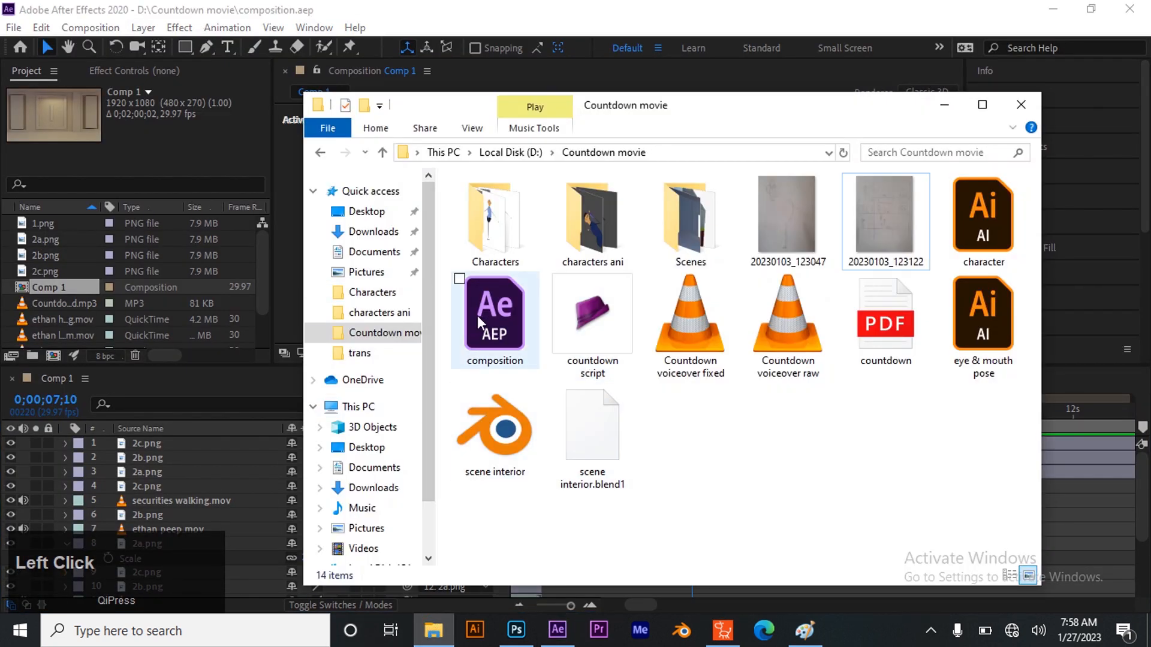
{"action": "double_click", "coordinate": [612, 218]}
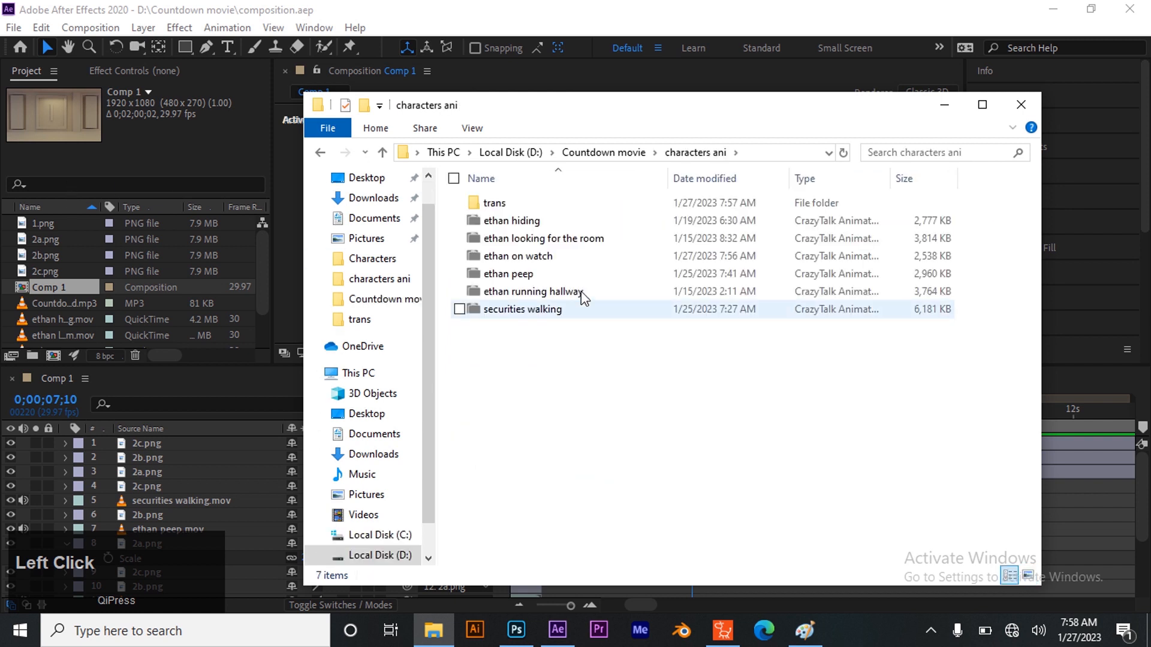
{"action": "double_click", "coordinate": [496, 202]}
{"action": "mouse_move", "coordinate": [700, 231]}
{"action": "left_mouse_down"}
{"action": "mouse_move", "coordinate": [694, 221]}
{"action": "mouse_move", "coordinate": [13, 318]}
{"action": "left_mouse_up"}
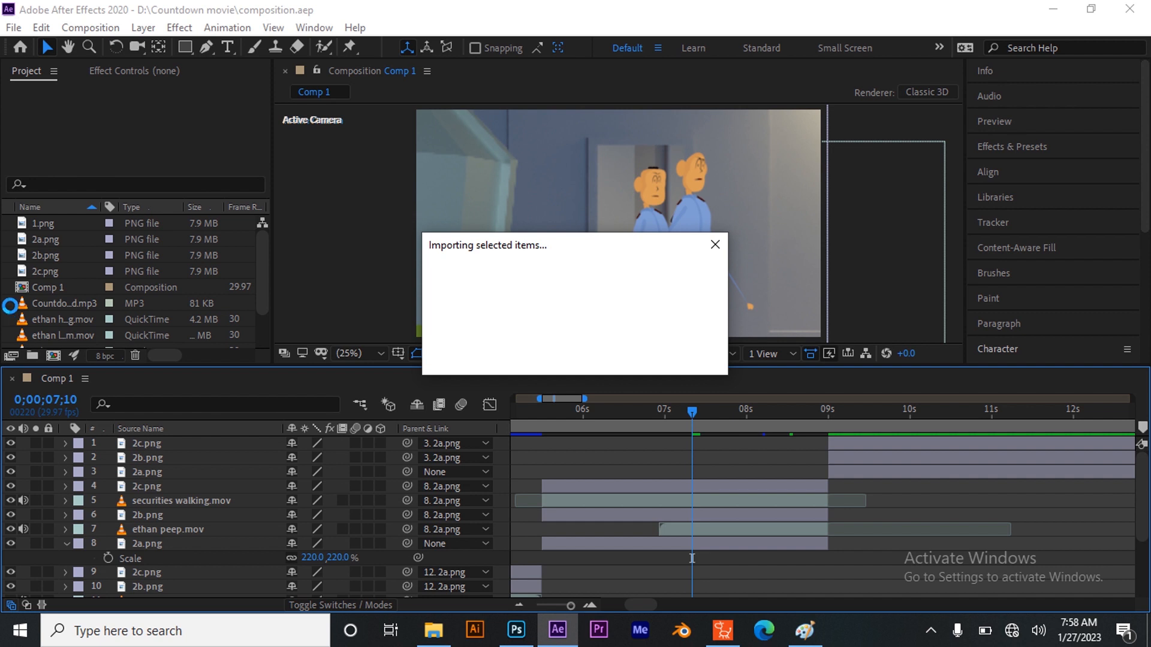
Add ethan on watch.mov as the top layer of Comp 1, starting at 0;00;09;00 where the new shot begins
{"action": "scroll", "coordinate": [67, 302], "scroll_direction": "down", "scroll_amount": 2}
{"action": "left_click_drag", "start_coordinate": [70, 283], "coordinate": [843, 438]}
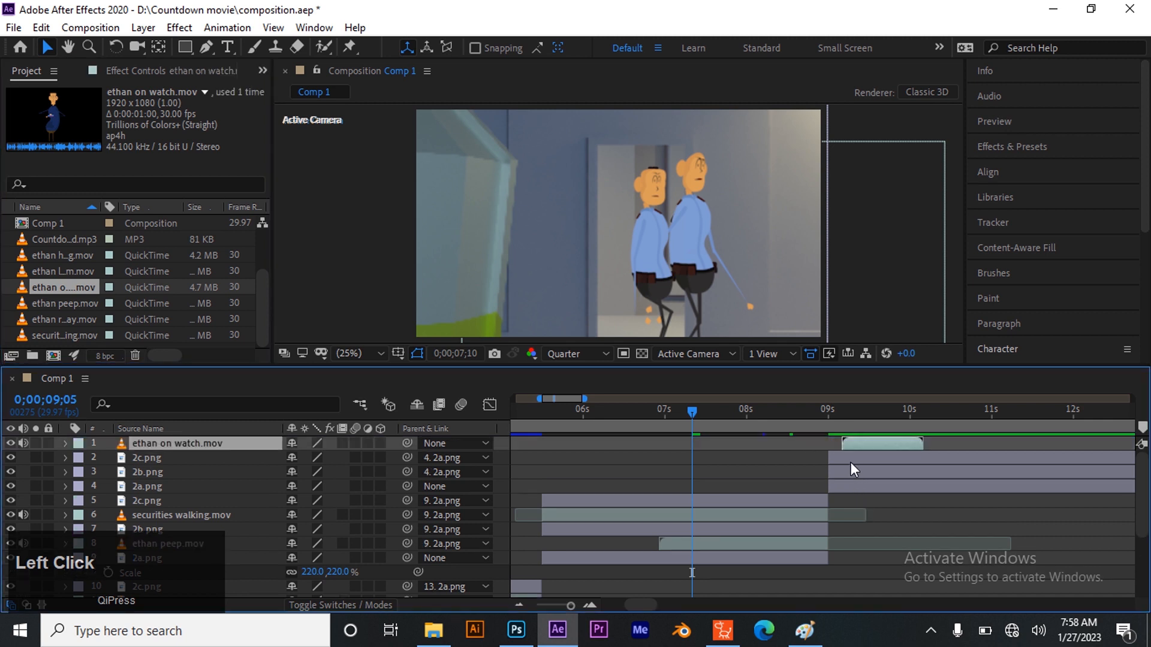
{"action": "scroll", "coordinate": [861, 427], "scroll_direction": "up", "scroll_amount": 1}
{"action": "left_click_drag", "start_coordinate": [840, 423], "coordinate": [873, 444]}
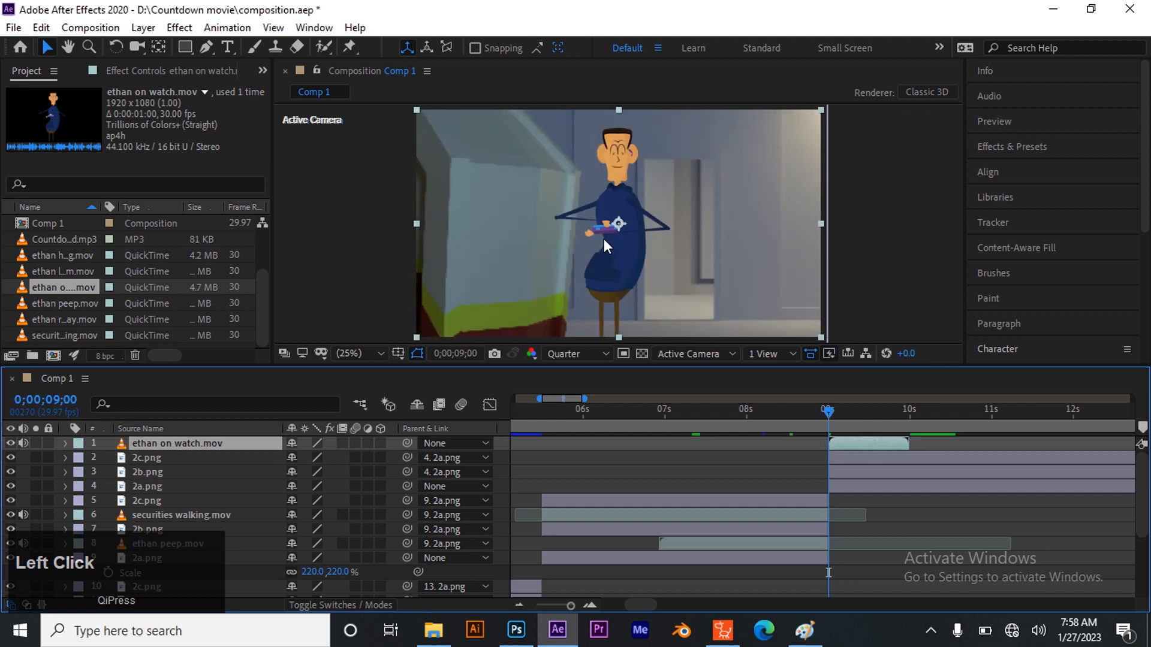
Consult the storyboard sketch in Paint for the framing of the shot, and return to After Effects
{"action": "left_click", "coordinate": [883, 453]}
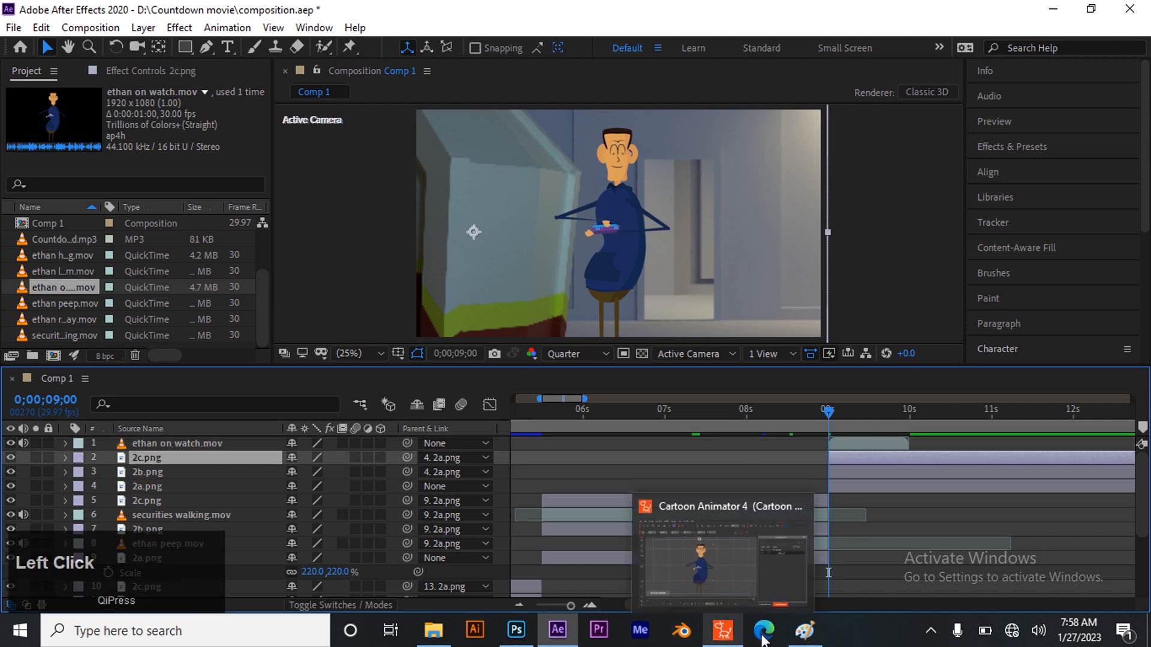
{"action": "left_click", "coordinate": [805, 630]}
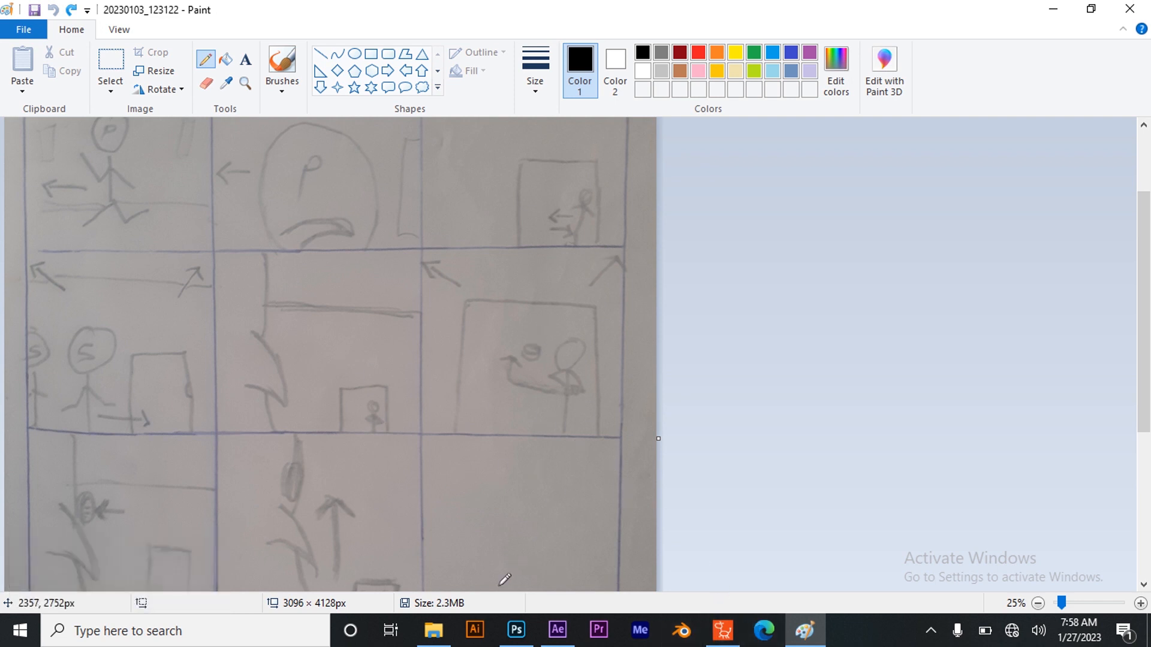
{"action": "left_click", "coordinate": [540, 635]}
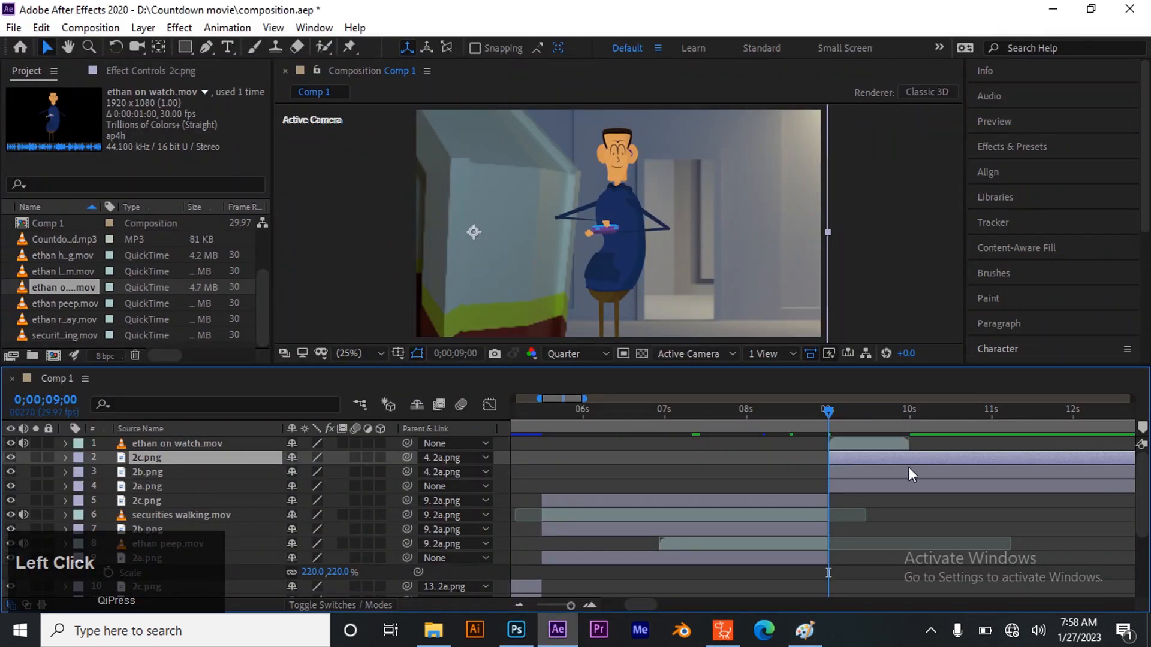
Scale the 2a.png layer of the shot starting at 9 seconds to 354% and reposition it to frame the doorway around Ethan
{"action": "left_click", "coordinate": [903, 471]}
{"action": "left_click", "coordinate": [891, 485]}
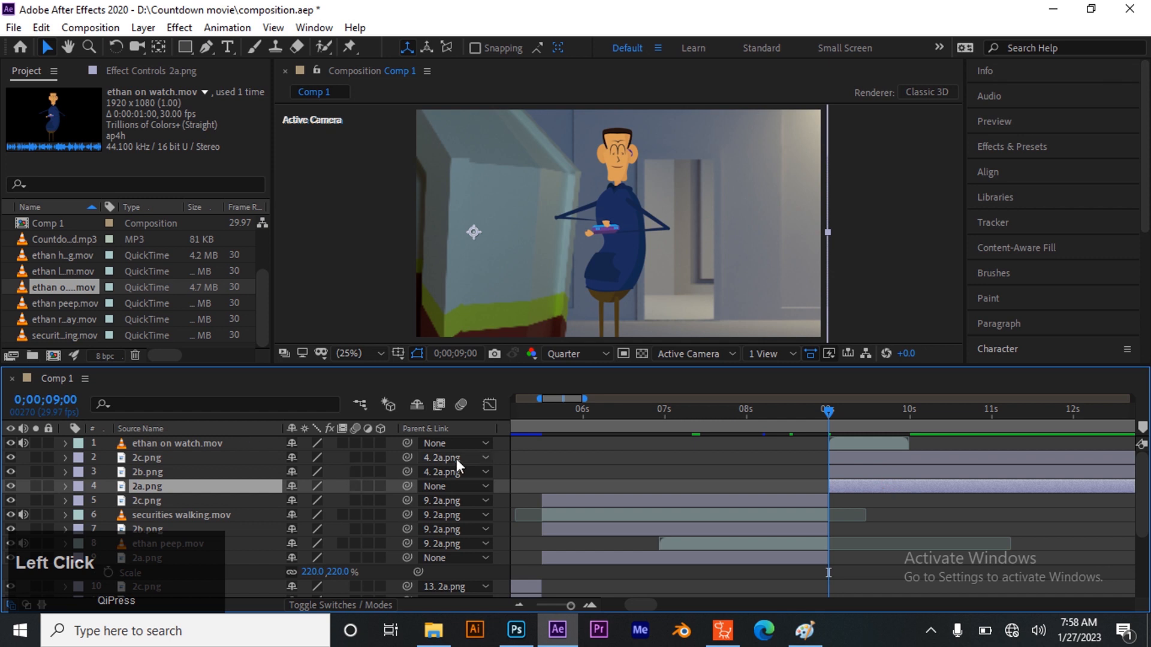
{"action": "key", "text": "s"}
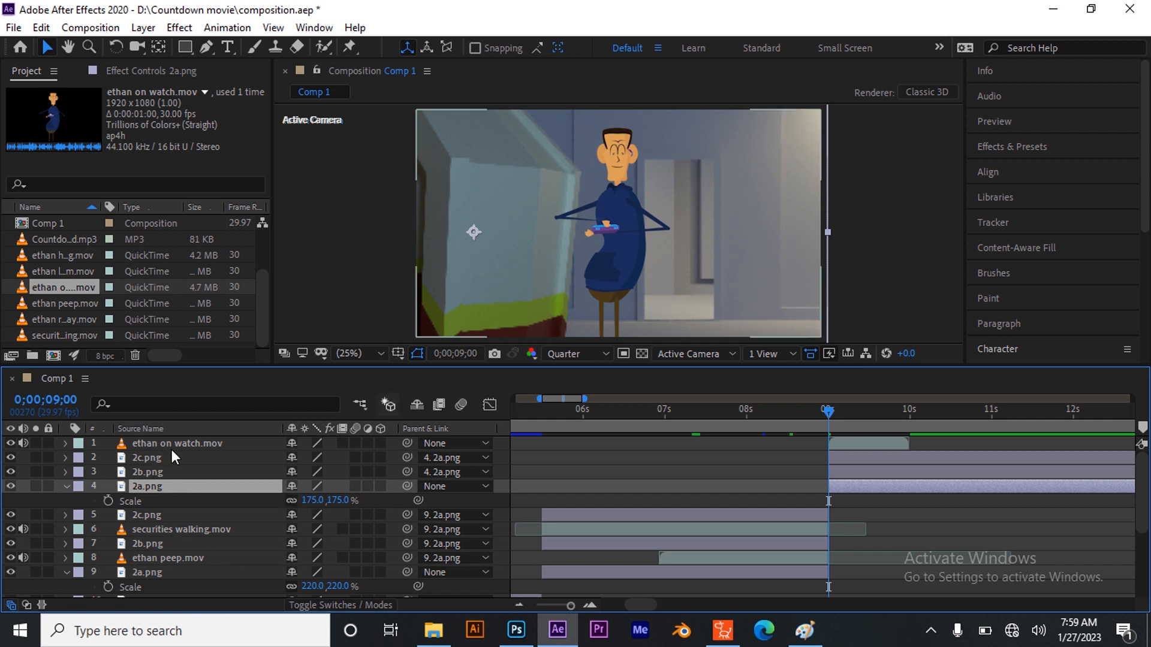
{"action": "left_click_drag", "start_coordinate": [312, 500], "coordinate": [692, 295]}
{"action": "left_click", "coordinate": [693, 195]}
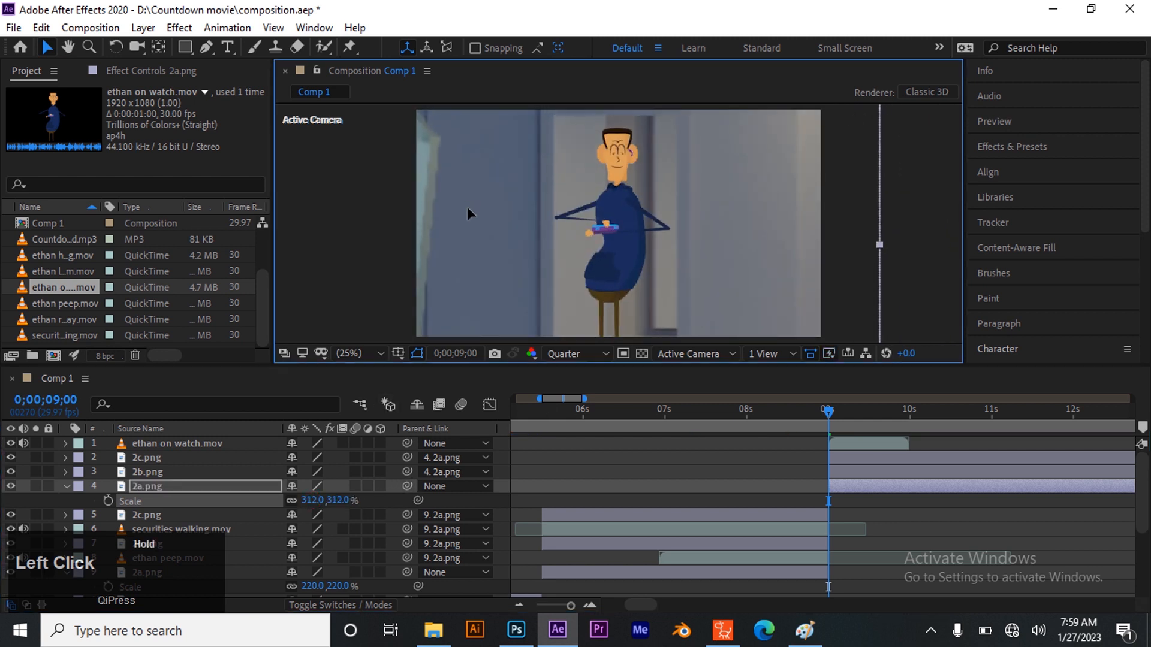
{"action": "left_click_drag", "start_coordinate": [660, 202], "coordinate": [644, 180]}
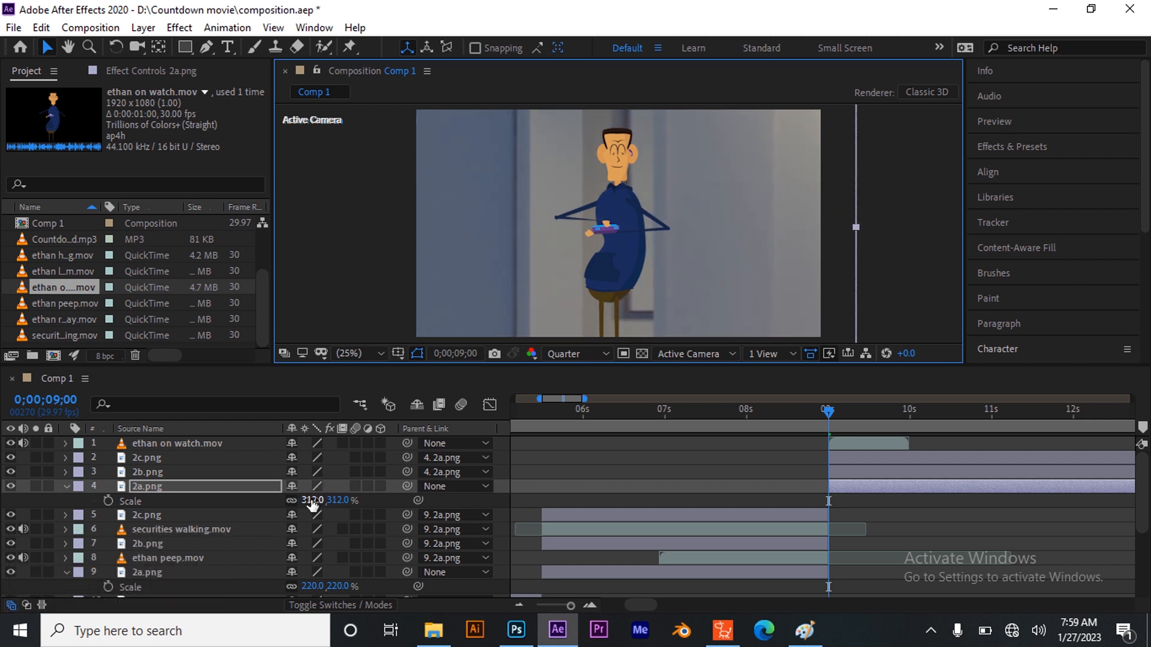
{"action": "left_click_drag", "start_coordinate": [312, 503], "coordinate": [342, 498]}
{"action": "left_click_drag", "start_coordinate": [645, 207], "coordinate": [588, 171]}
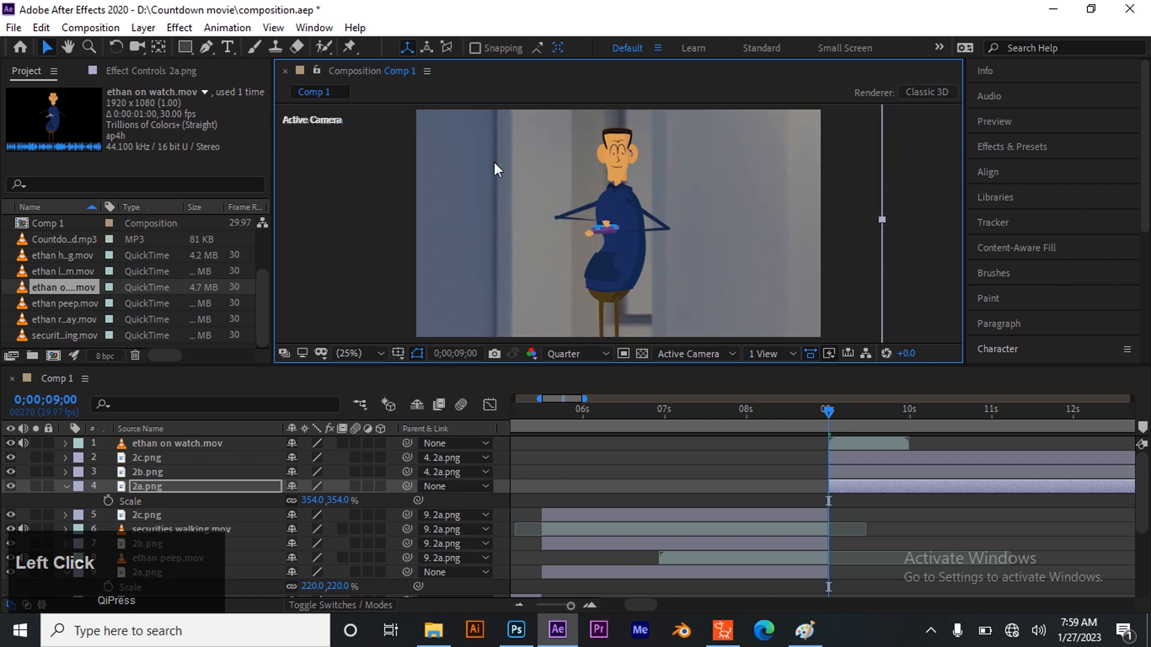
Place the ethan on watch.mov layer between 2b.png and 2a.png, and shift Ethan slightly right and down, partly behind the wall
{"action": "left_click", "coordinate": [771, 464]}
{"action": "left_click", "coordinate": [632, 218]}
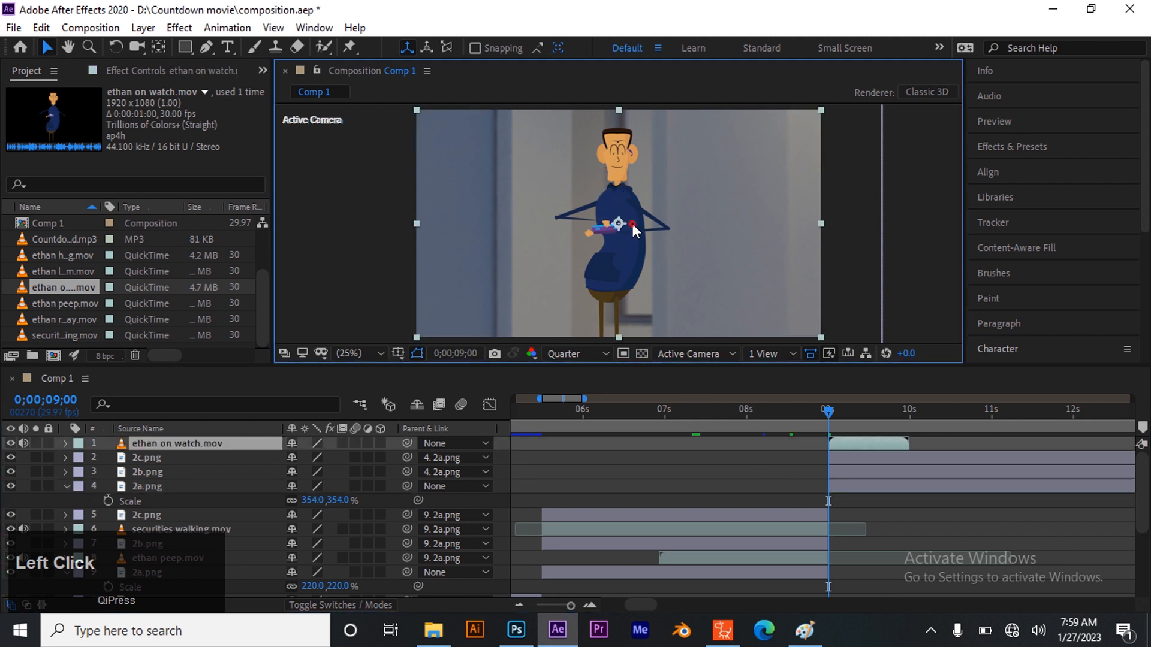
{"action": "left_click_drag", "start_coordinate": [167, 445], "coordinate": [167, 476]}
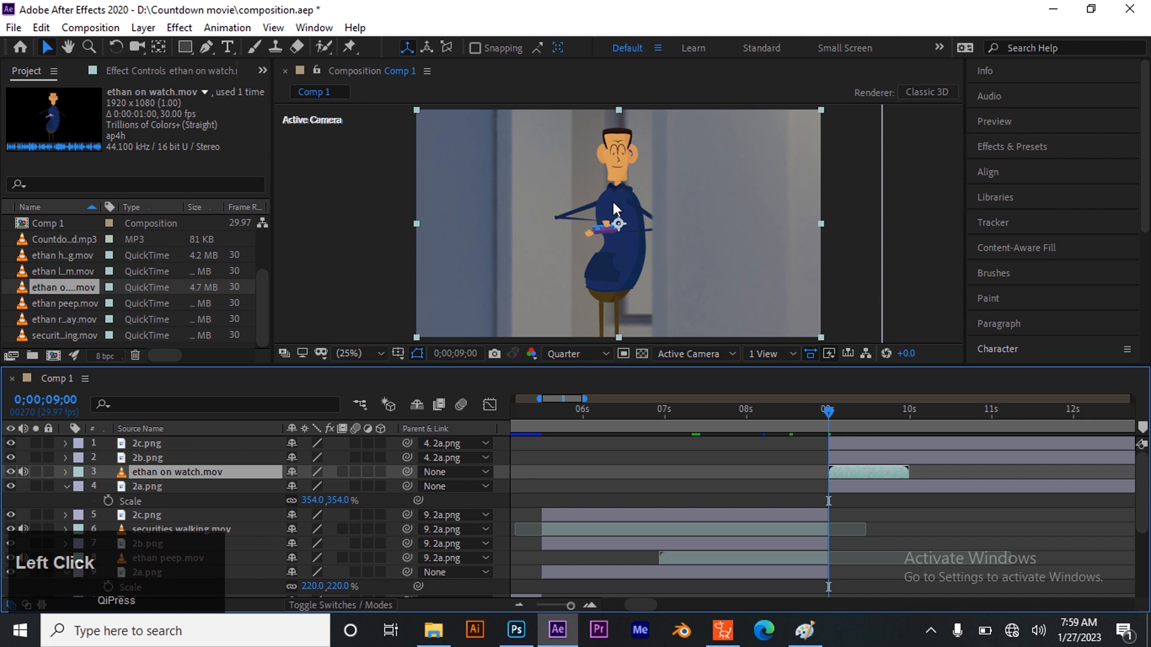
{"action": "left_click_drag", "start_coordinate": [614, 202], "coordinate": [640, 204]}
{"action": "left_click_drag", "start_coordinate": [609, 268], "coordinate": [608, 269]}
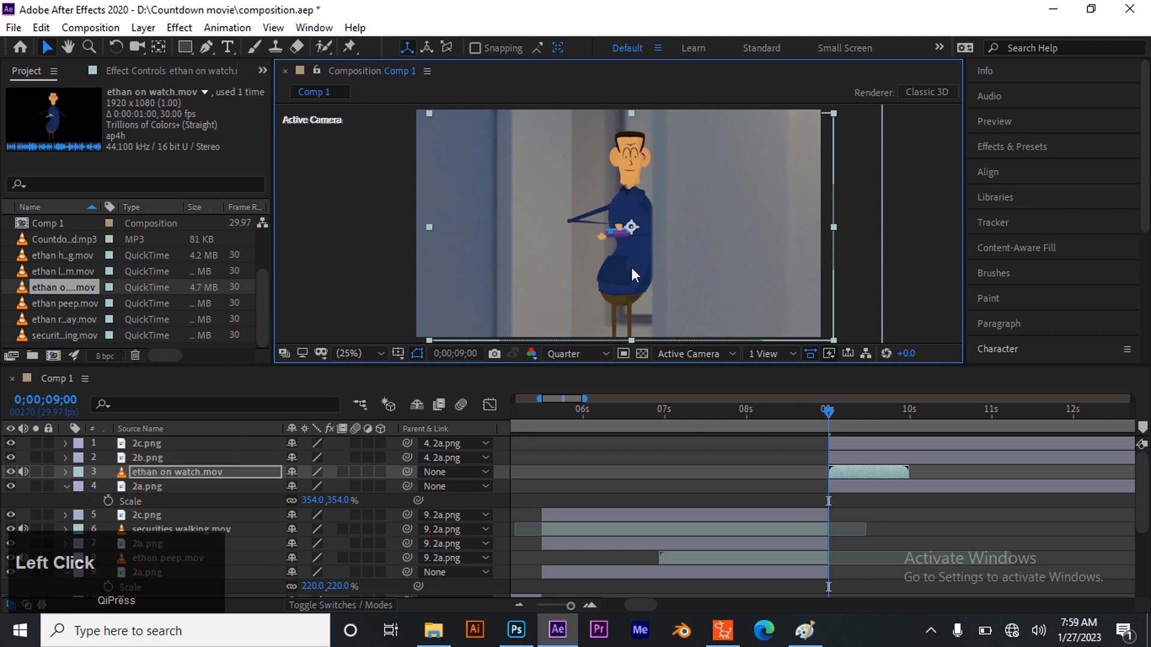
Compare the composition preview at Auto and Full resolution, and return it to Quarter
{"action": "left_click", "coordinate": [386, 264]}
{"action": "left_click", "coordinate": [590, 355]}
{"action": "left_click", "coordinate": [569, 371]}
{"action": "left_click", "coordinate": [575, 353]}
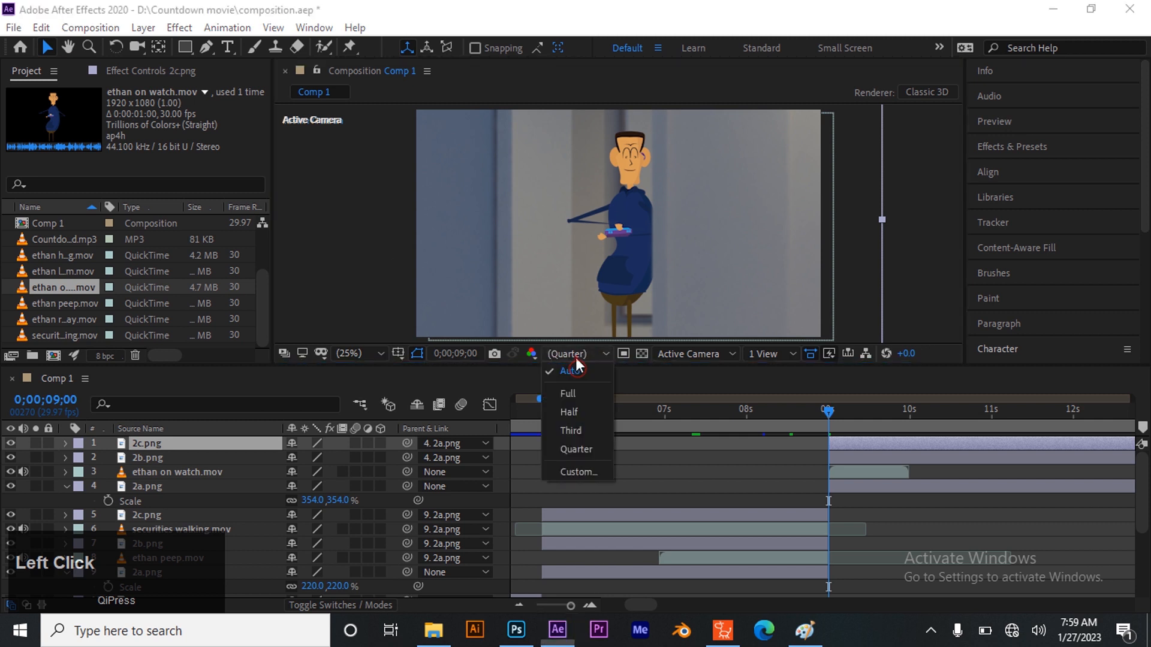
{"action": "left_click", "coordinate": [570, 392]}
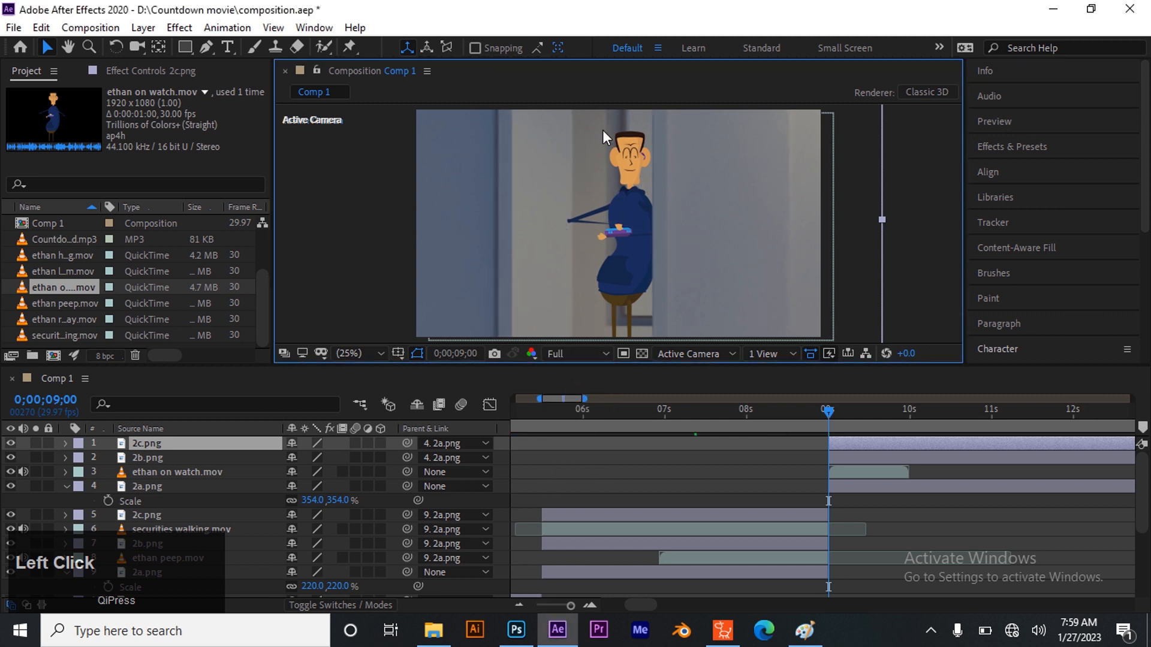
{"action": "left_click", "coordinate": [563, 356]}
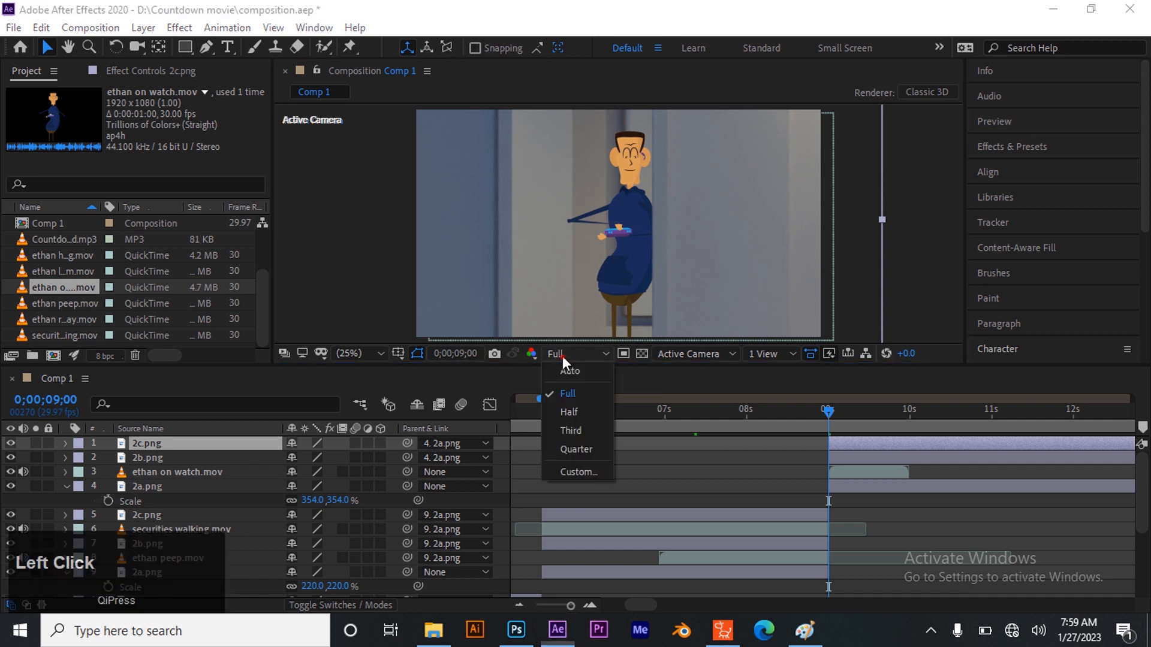
{"action": "left_click", "coordinate": [588, 440]}
{"action": "left_click", "coordinate": [758, 488]}
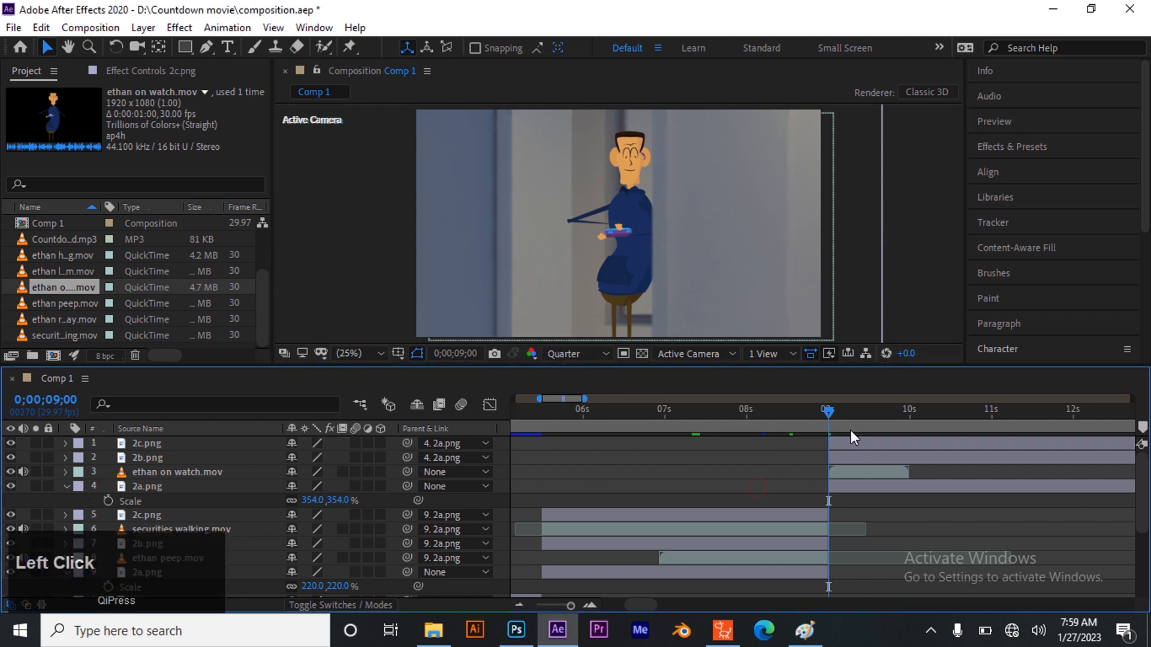
Split the 2c.png, 2b.png and 2a.png layers of the shot starting at 9 seconds at 0;00;09;29, where ethan on watch.mov ends
{"action": "left_click_drag", "start_coordinate": [834, 412], "coordinate": [914, 380]}
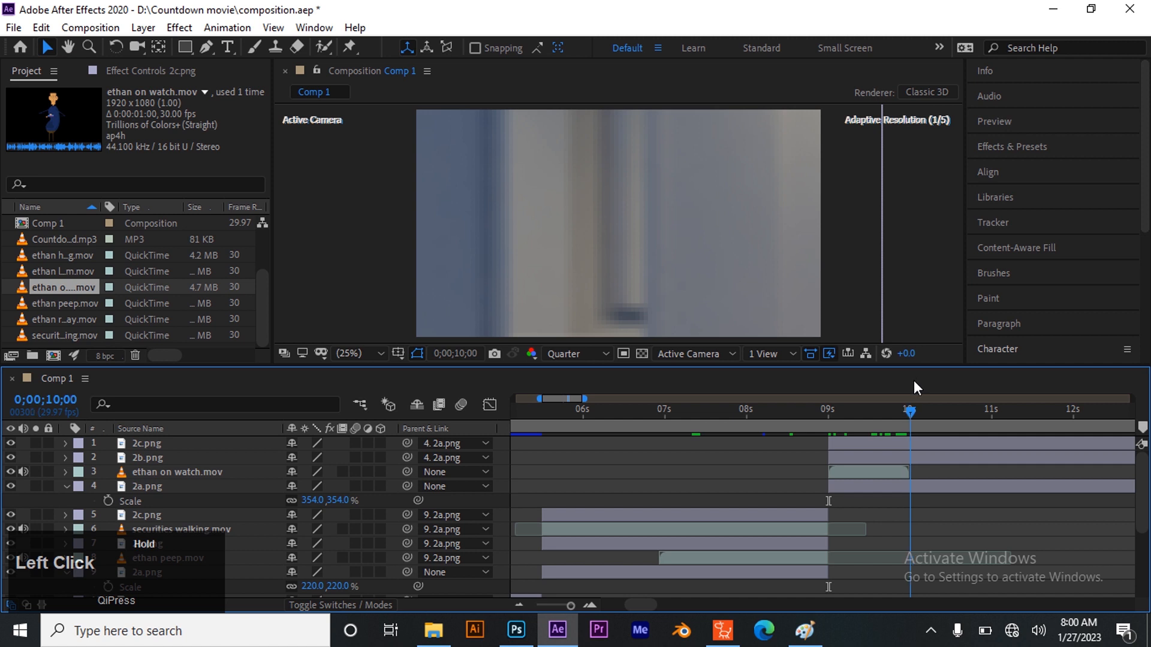
{"action": "left_click", "coordinate": [876, 444]}
{"action": "left_click", "coordinate": [882, 454], "text": "ctrl"}
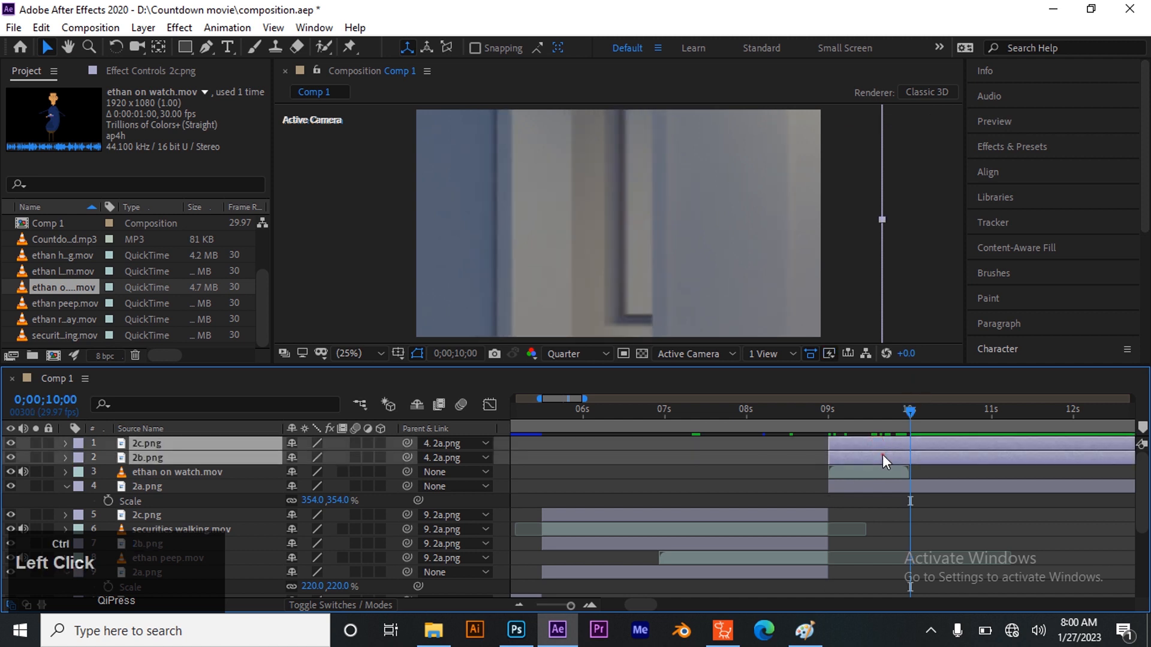
{"action": "left_click", "coordinate": [890, 484], "text": "ctrl"}
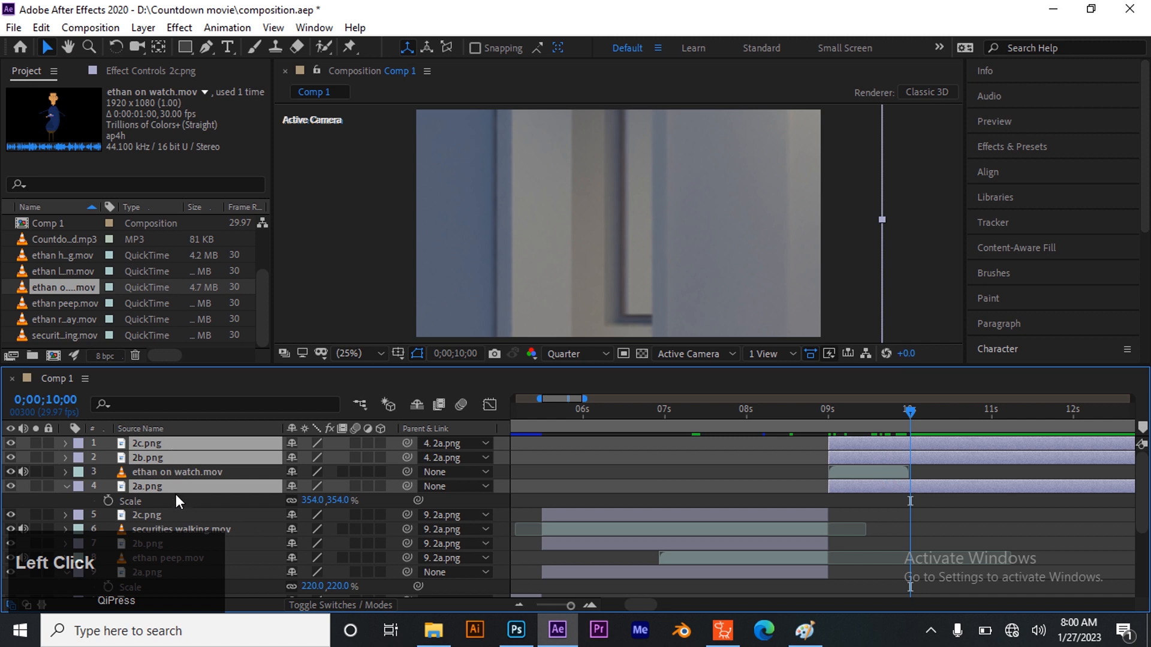
{"action": "left_click", "coordinate": [678, 452]}
{"action": "key", "text": "Page_Up"}
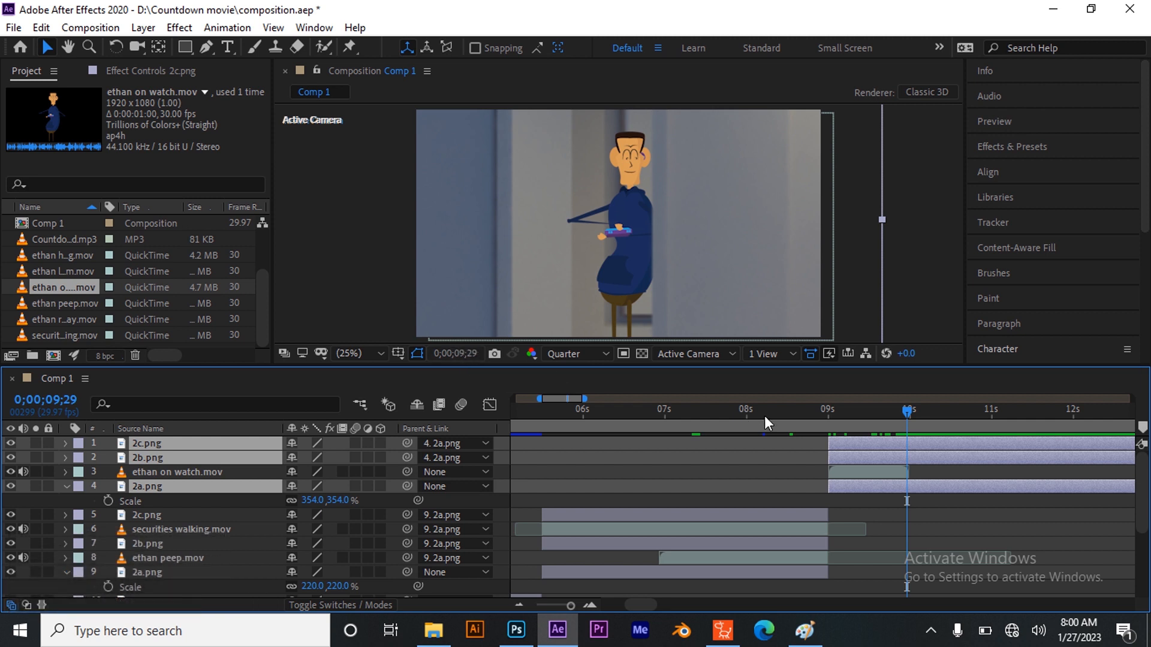
{"action": "key", "text": "ctrl+shift+d"}
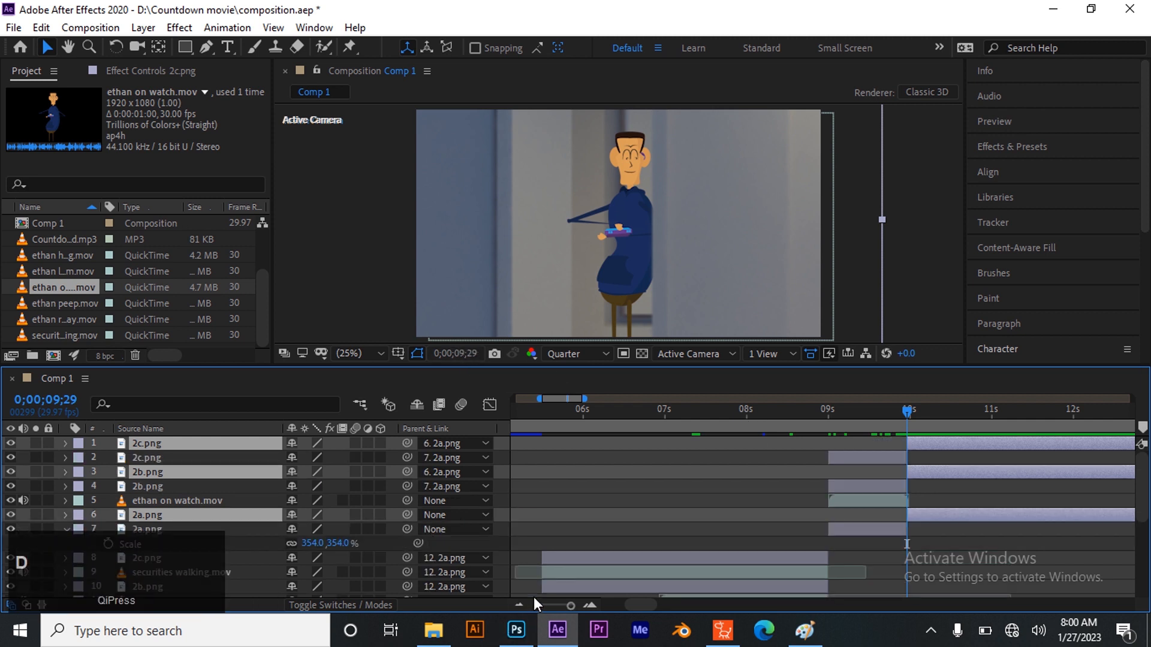
Group the split-off 2c.png, 2b.png and 2a.png layers at the top of the layer stack, and move the current time to 0;00;09;10
{"action": "left_click_drag", "start_coordinate": [225, 467], "coordinate": [233, 454]}
{"action": "left_click_drag", "start_coordinate": [909, 409], "coordinate": [889, 420]}
{"action": "left_click_drag", "start_coordinate": [865, 457], "coordinate": [858, 461]}
{"action": "left_click", "coordinate": [984, 523]}
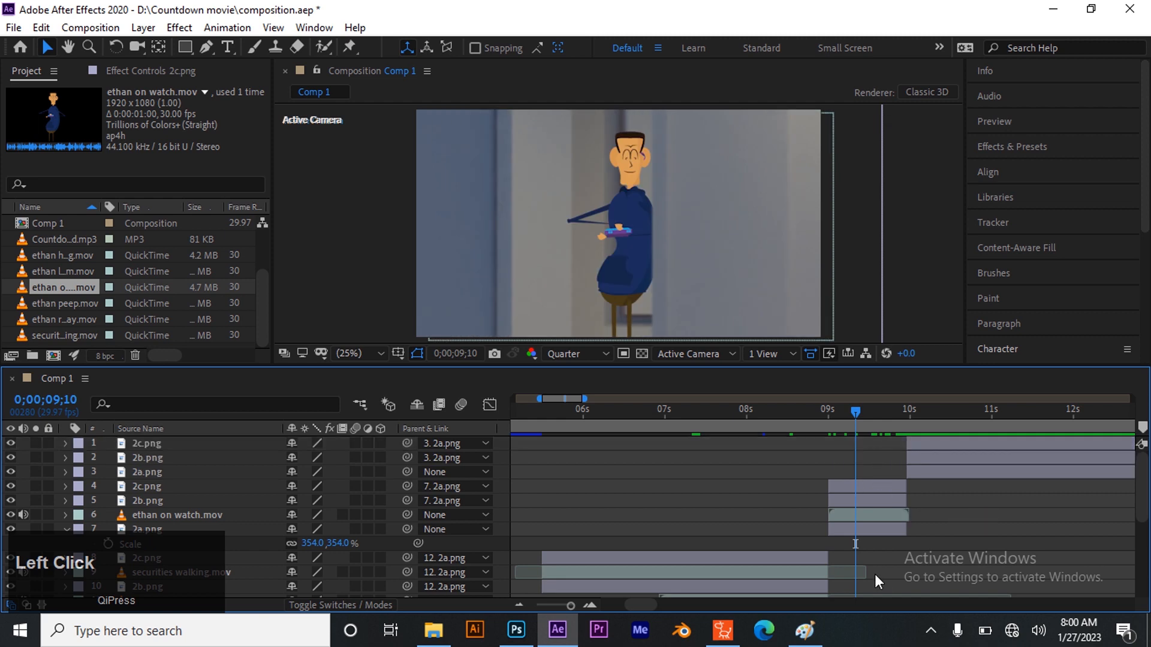
Consult the storyboard sketch in Paint for the next shot, return to After Effects and save the project
{"action": "left_click", "coordinate": [804, 630]}
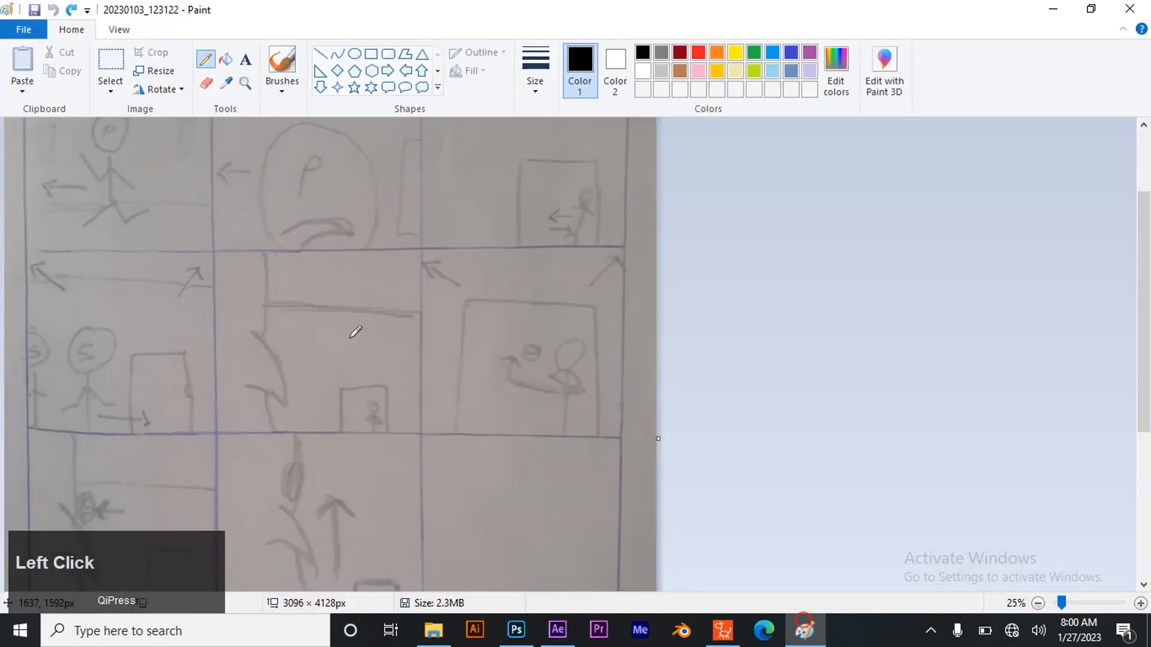
{"action": "left_click", "coordinate": [557, 631]}
{"action": "key", "text": "ctrl+s"}
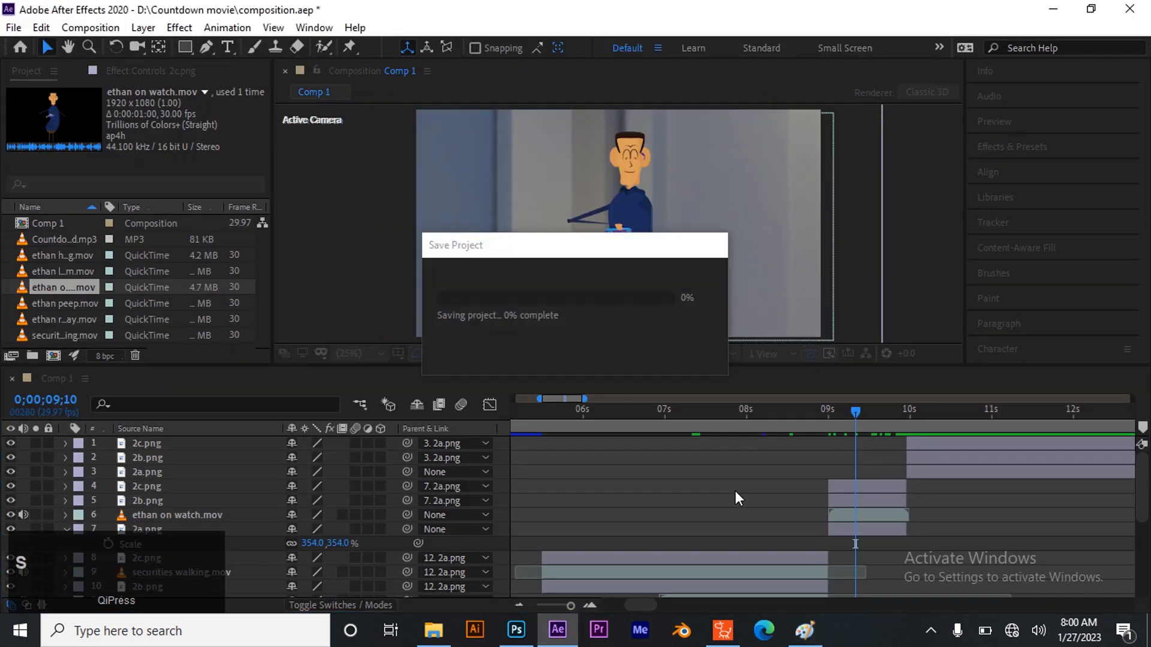